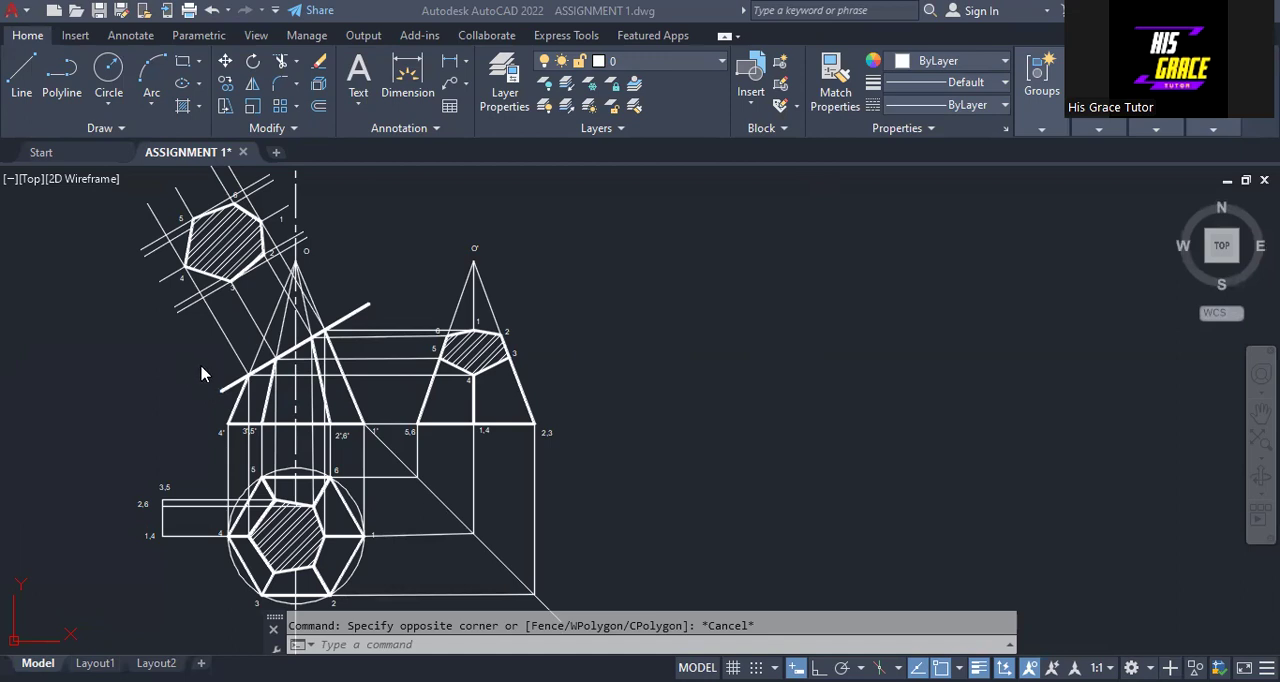
Try to place two single-line "X" labels beside the front-view pyramid's left slanted edge, with text height 2 and rotation 0
left_click(357, 105)
left_click(343, 174)
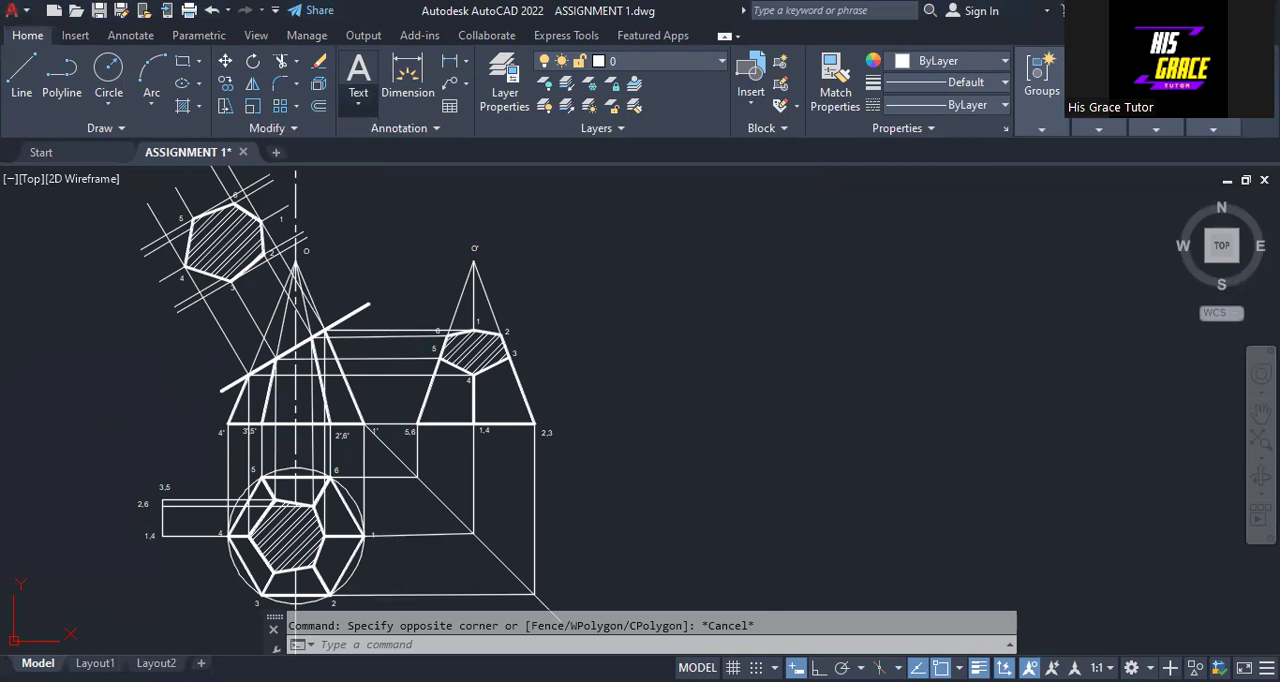
left_click(392, 213)
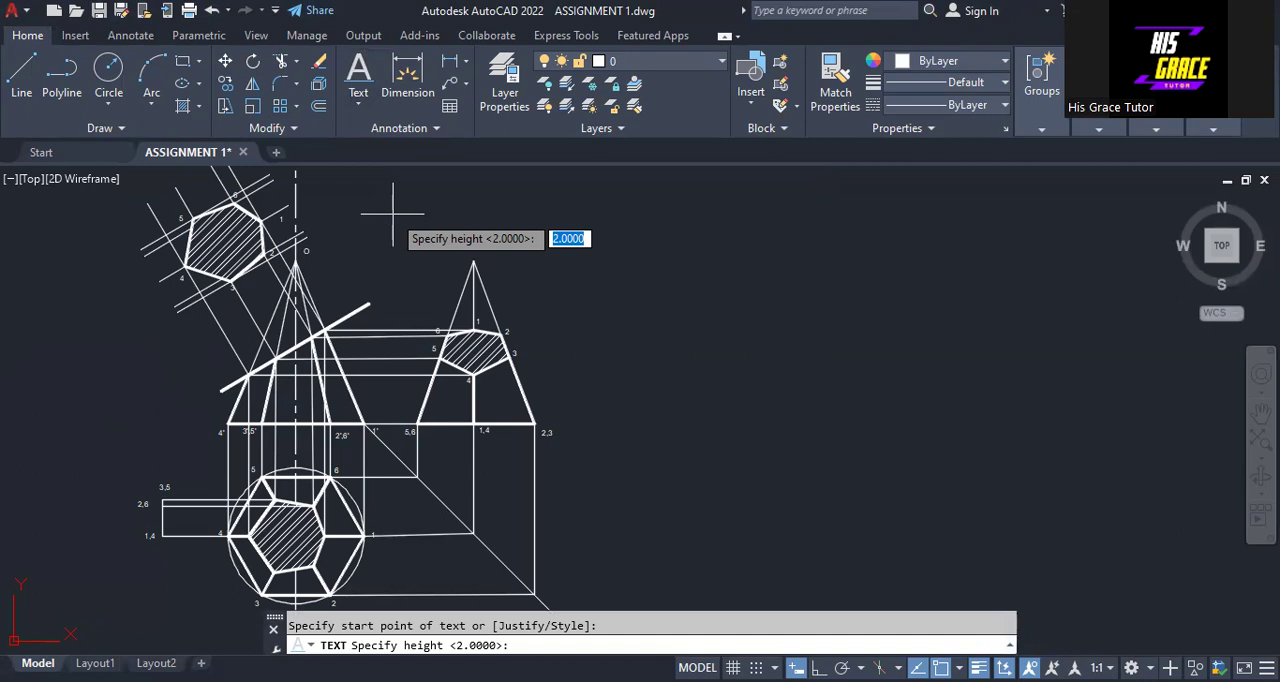
type("2")
key("Return")
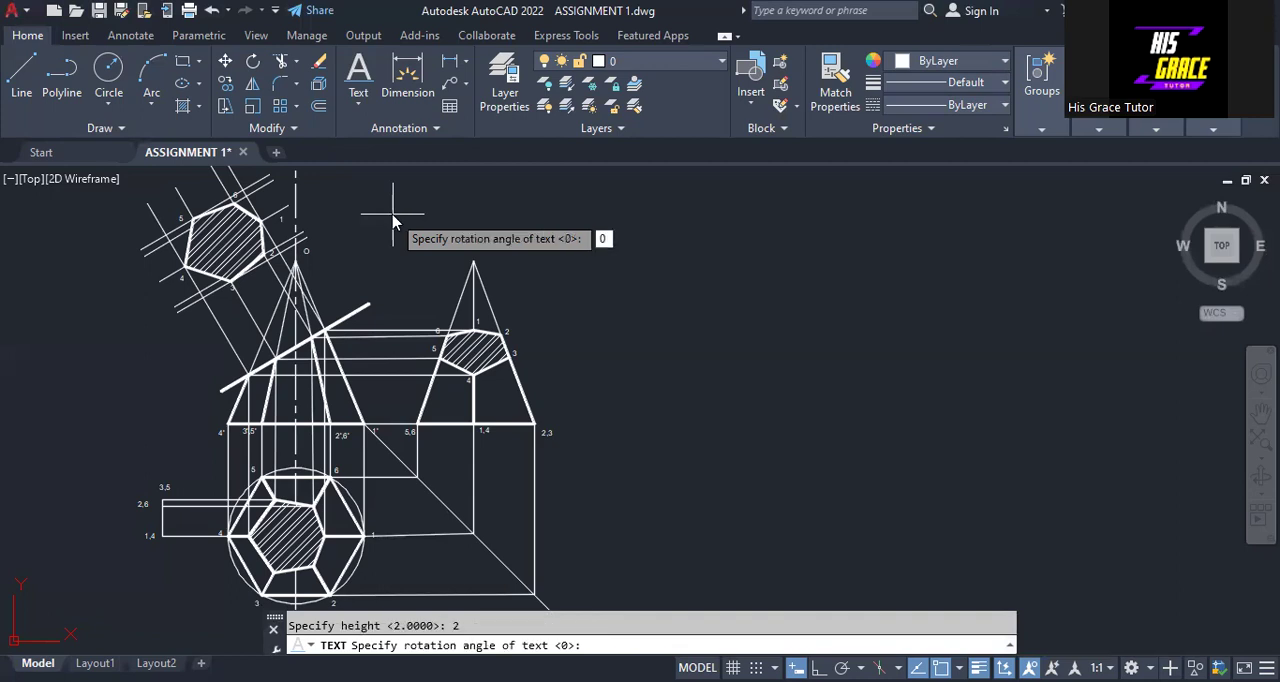
key("Return")
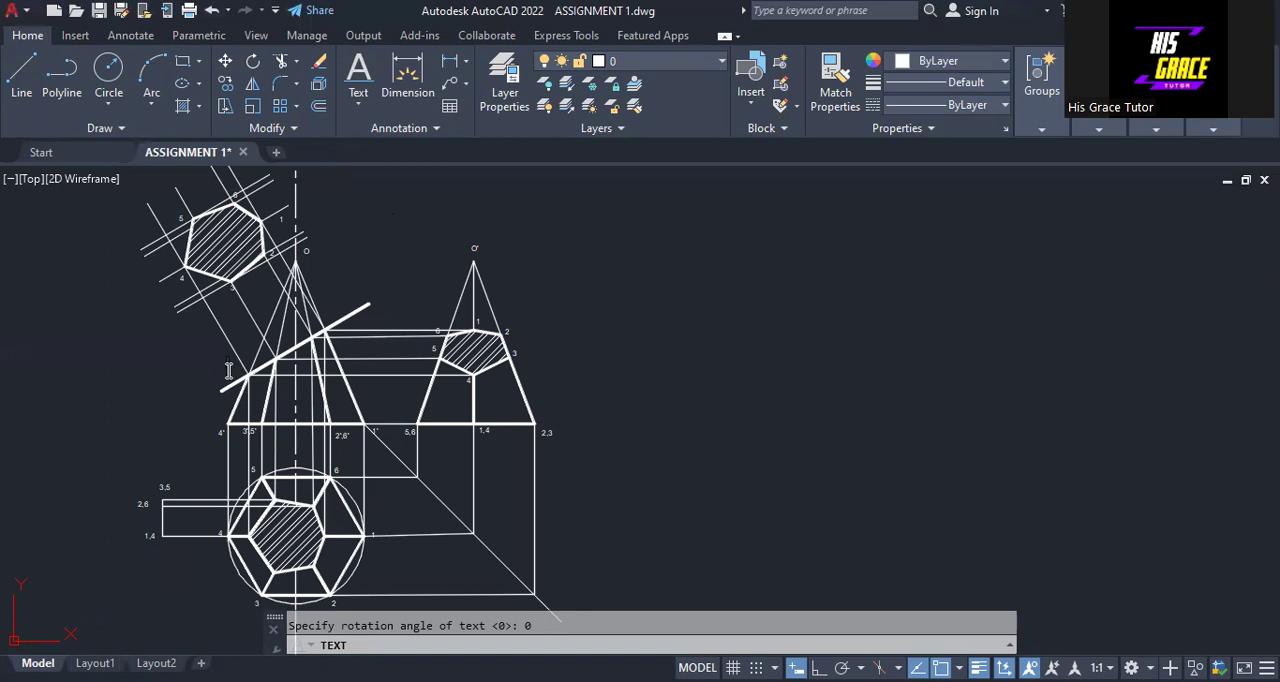
type("X")
left_click(217, 422)
type("X")
right_click(575, 328)
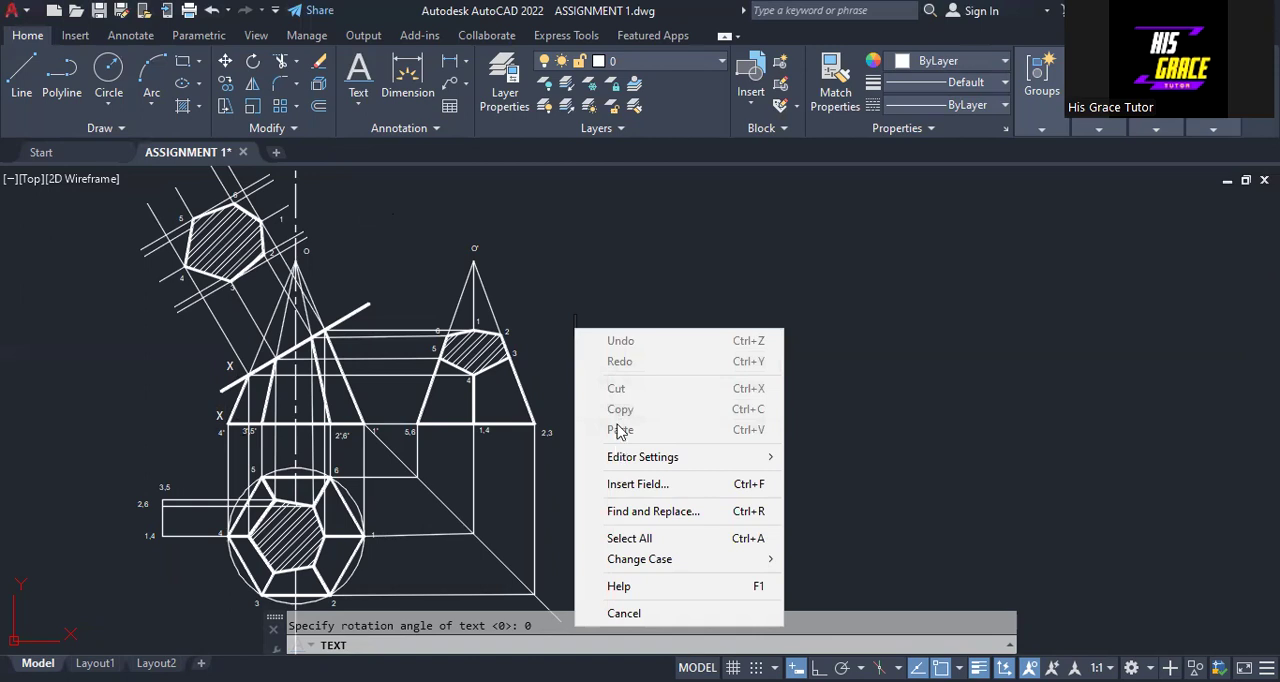
left_click(623, 613)
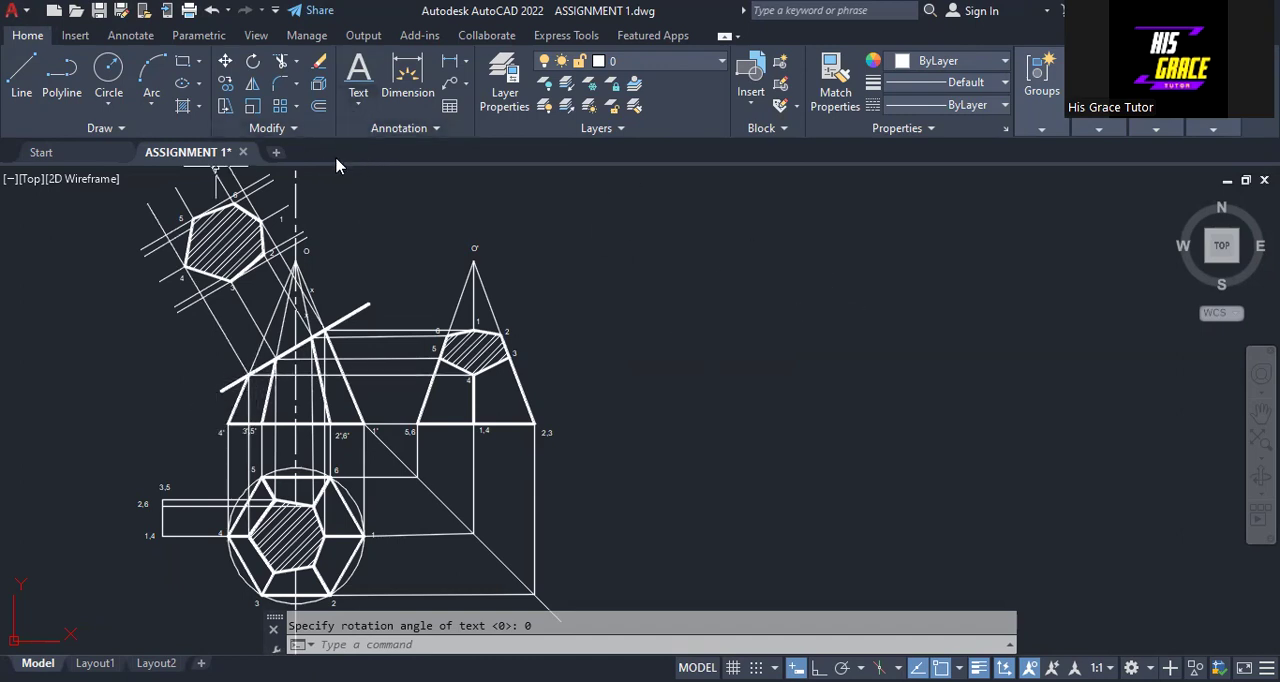
Turn on Ortho mode during a trial line and cancel that line
left_click(20, 78)
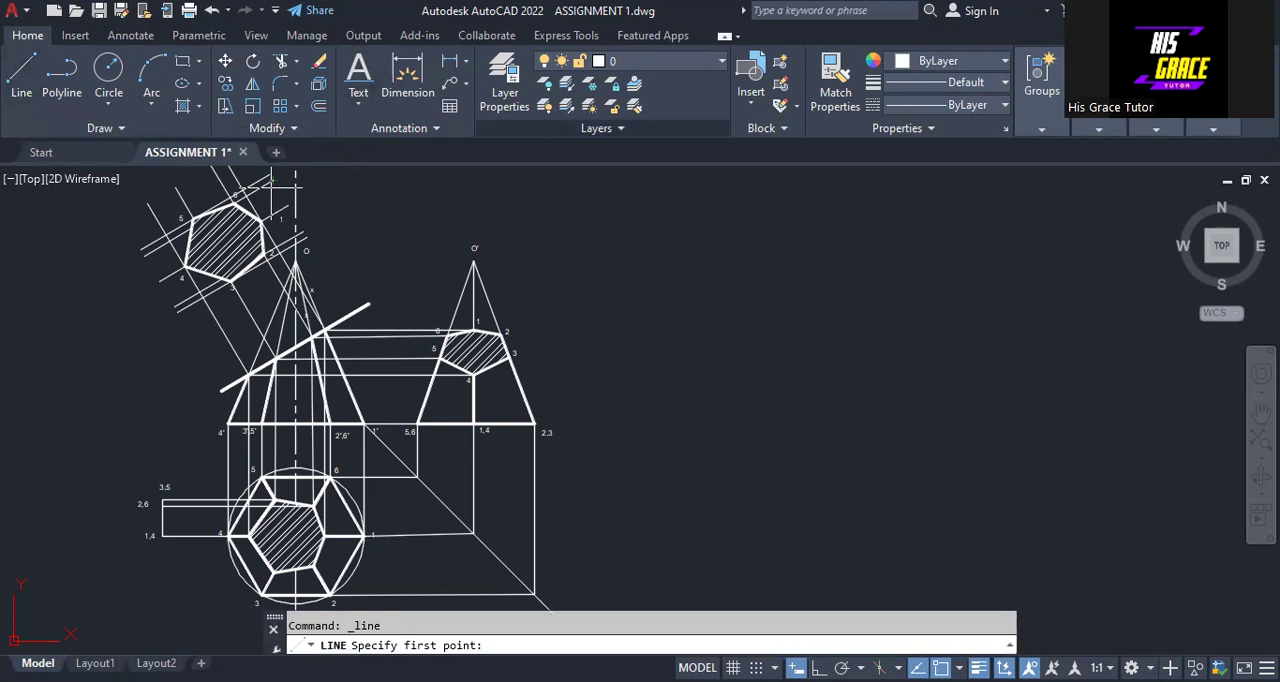
left_click(636, 218)
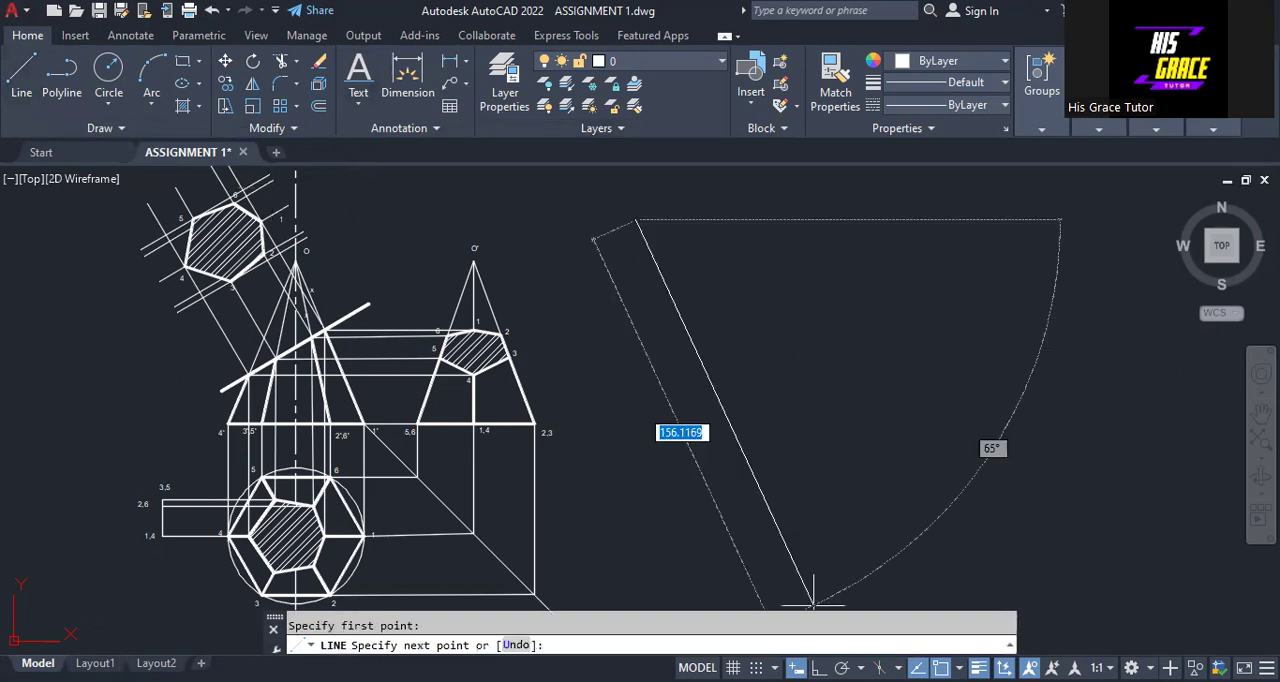
key("F8")
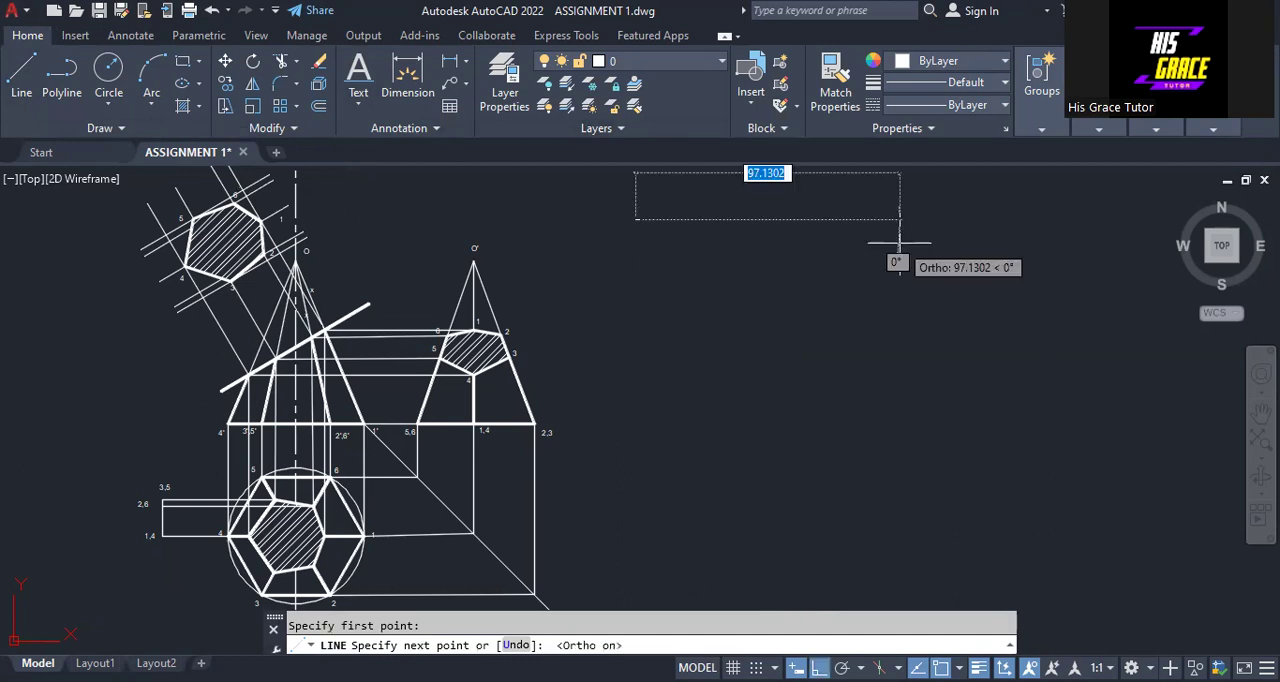
key("Escape")
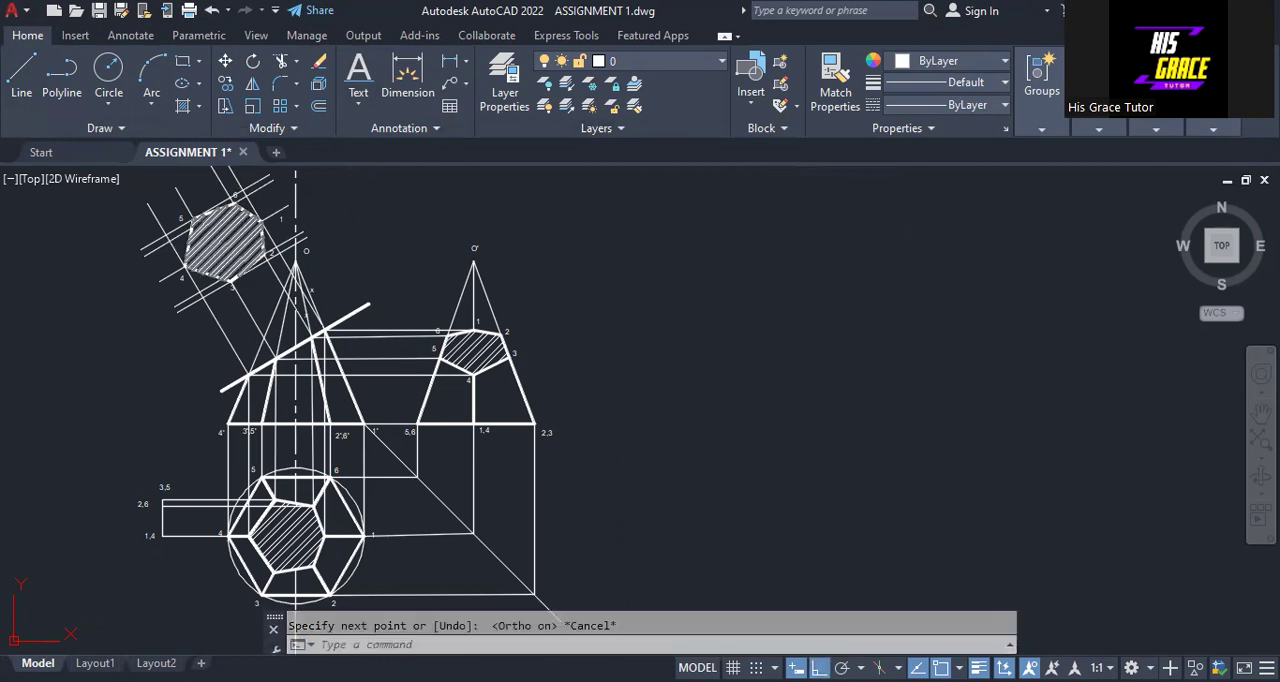
Measure the front-view pyramid from apex O down to its base with an aligned dimension preview, without placing the dimension
middle_click_drag(356, 229, 305, 291)
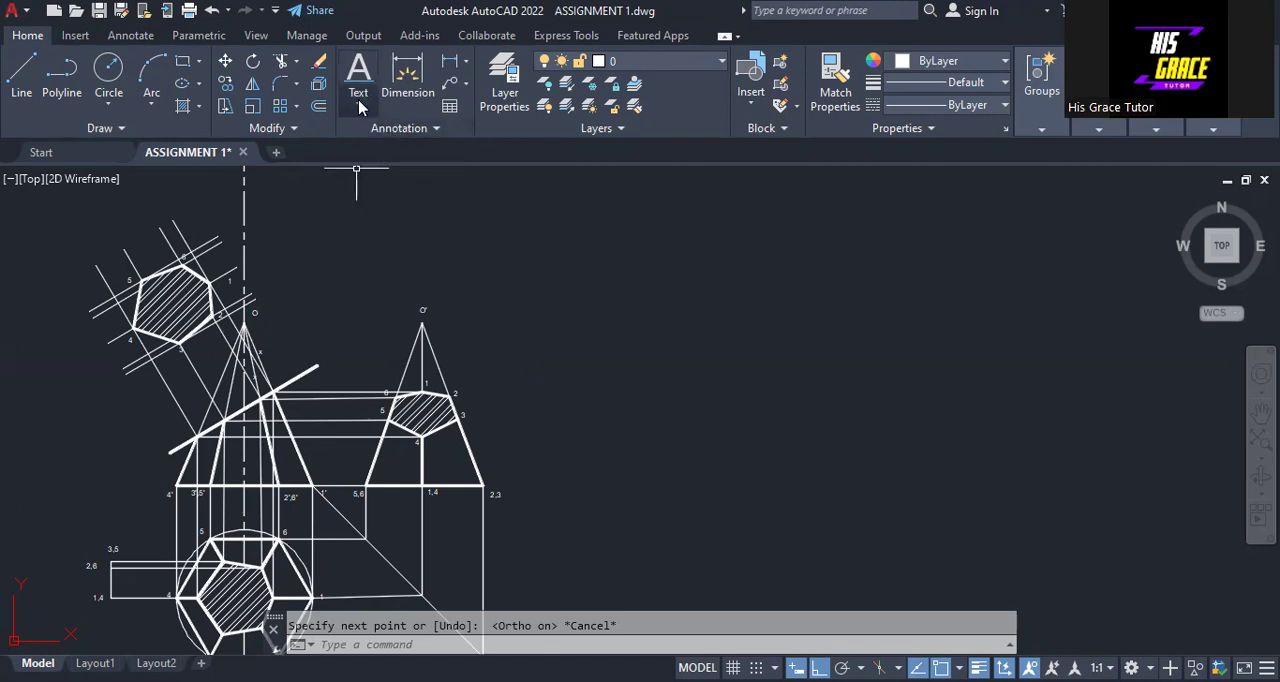
left_click(455, 65)
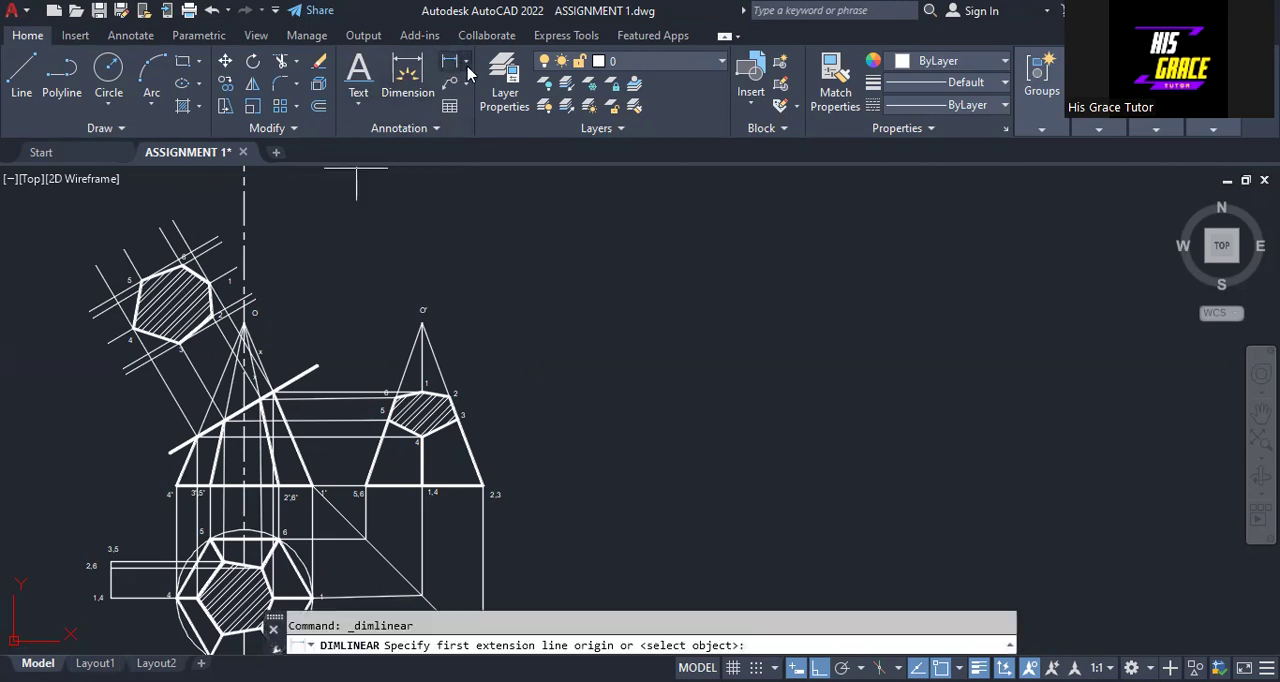
left_click(465, 64)
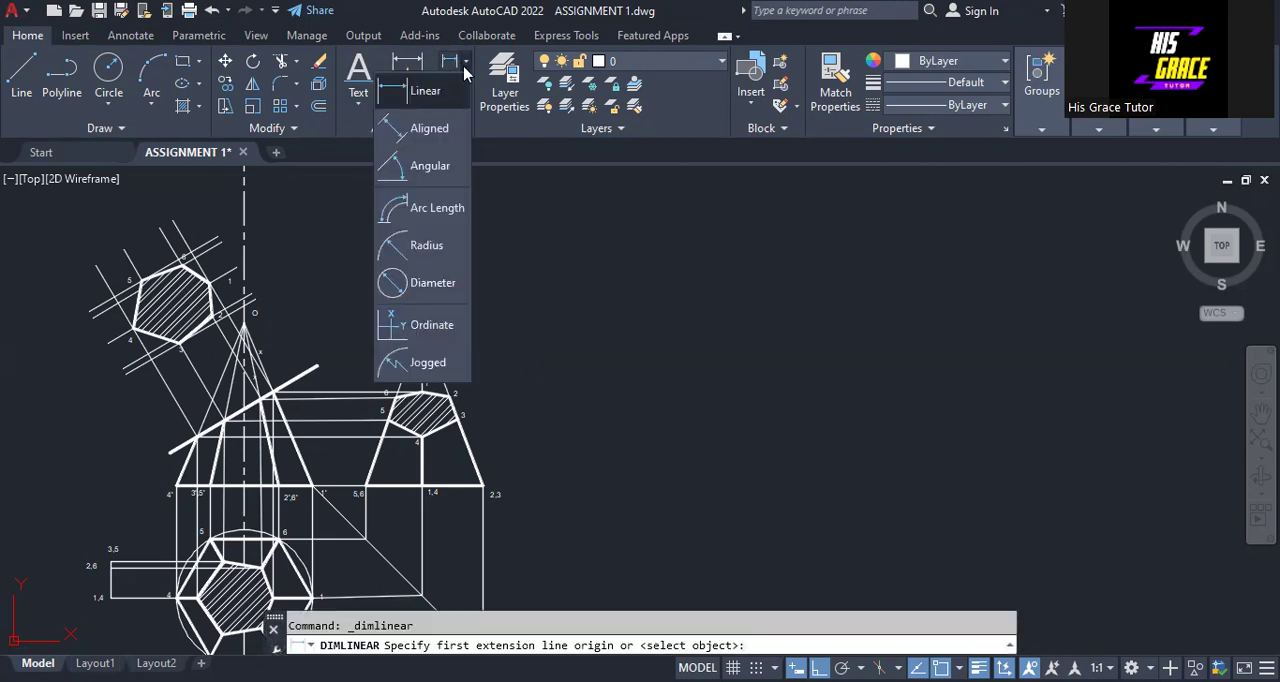
left_click(430, 130)
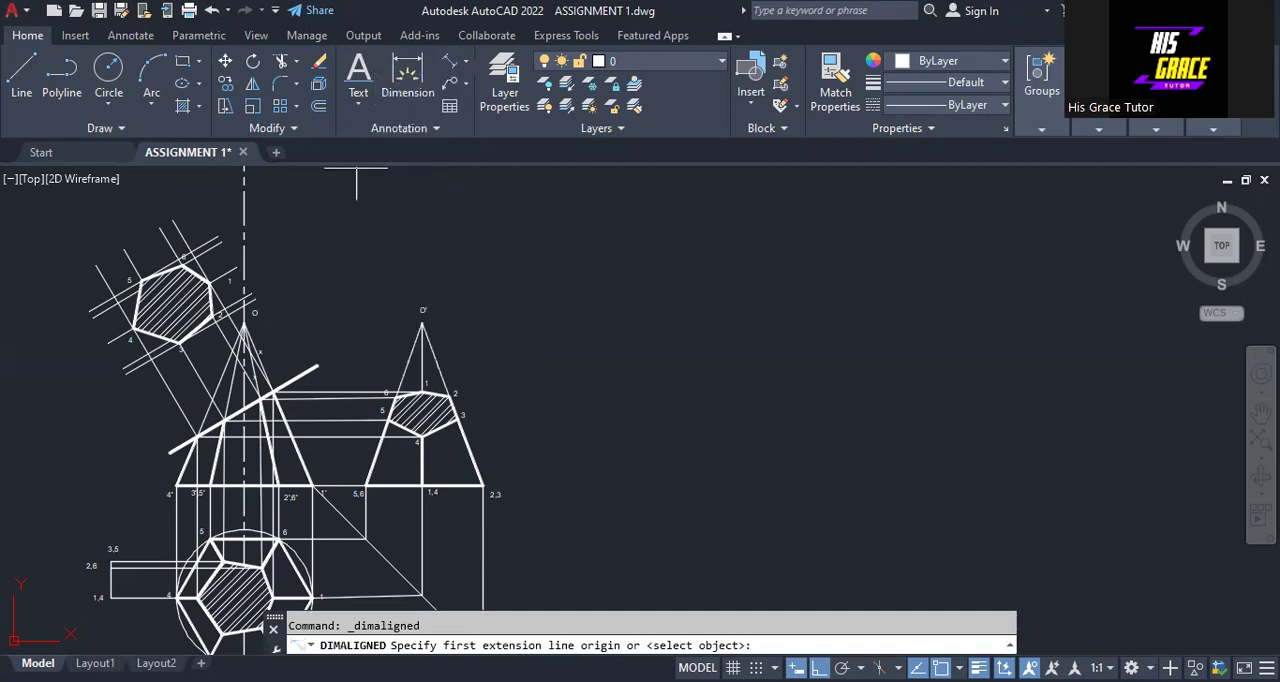
left_click(244, 322)
left_click(484, 485)
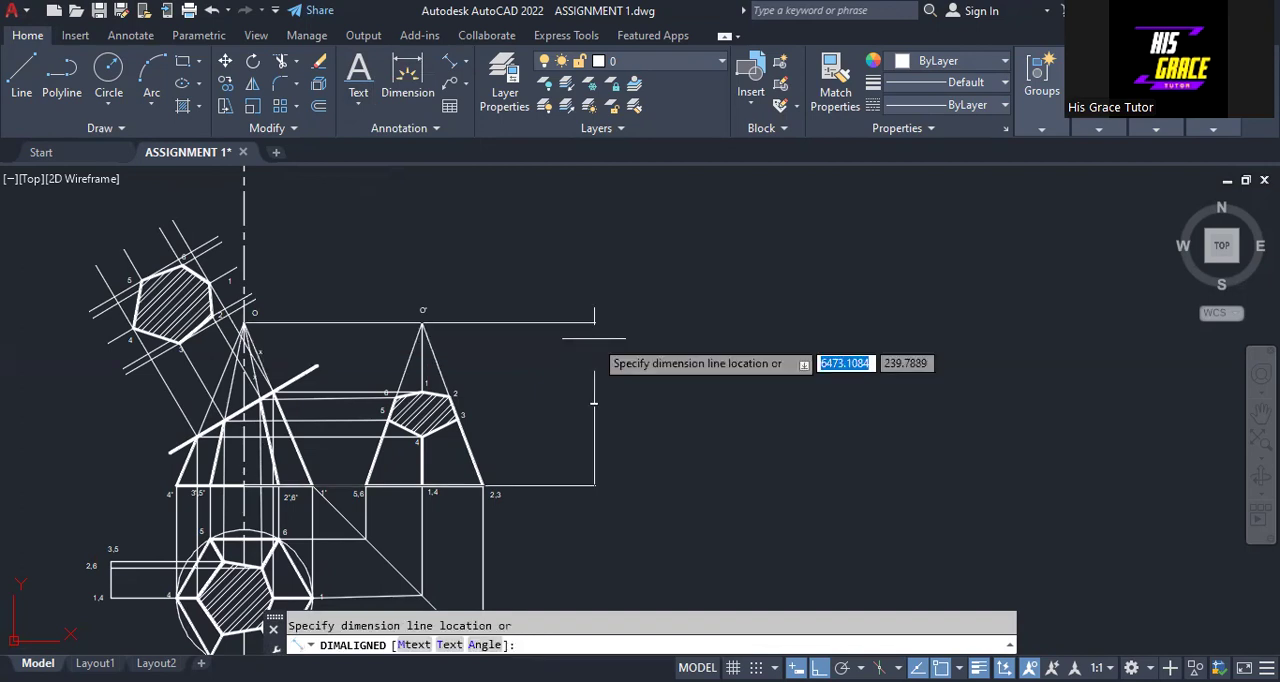
key("Escape")
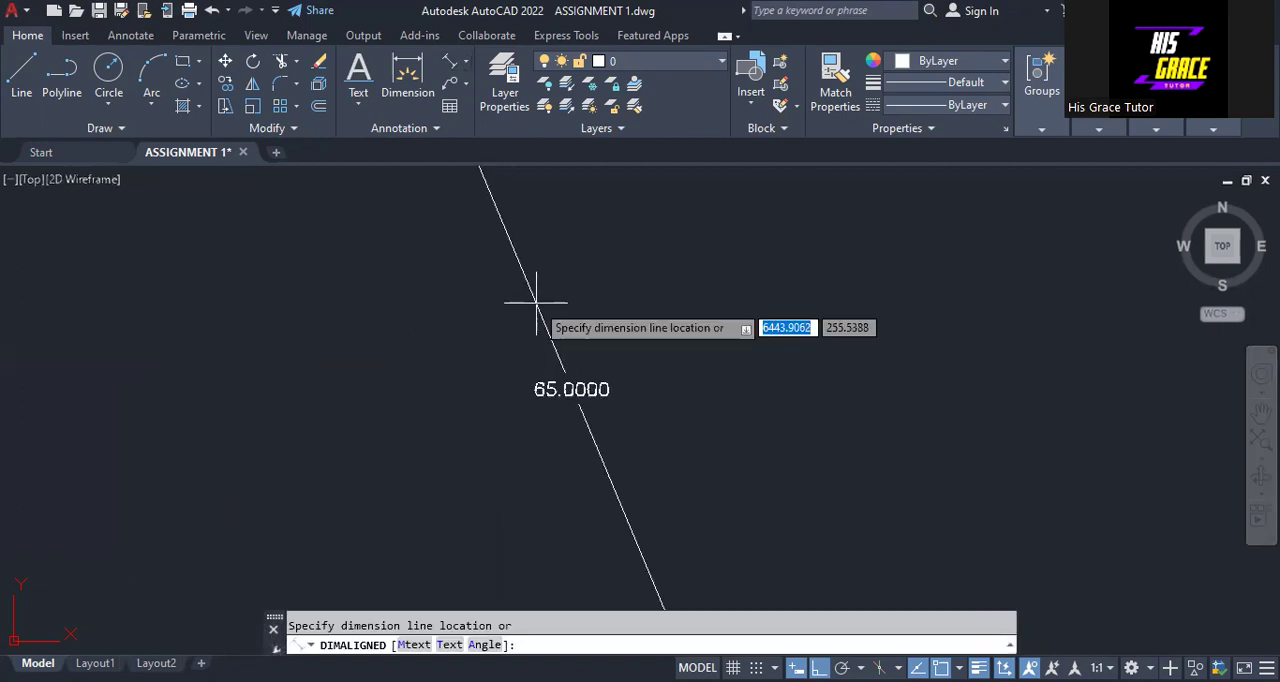
scroll(523, 300, "down", 5)
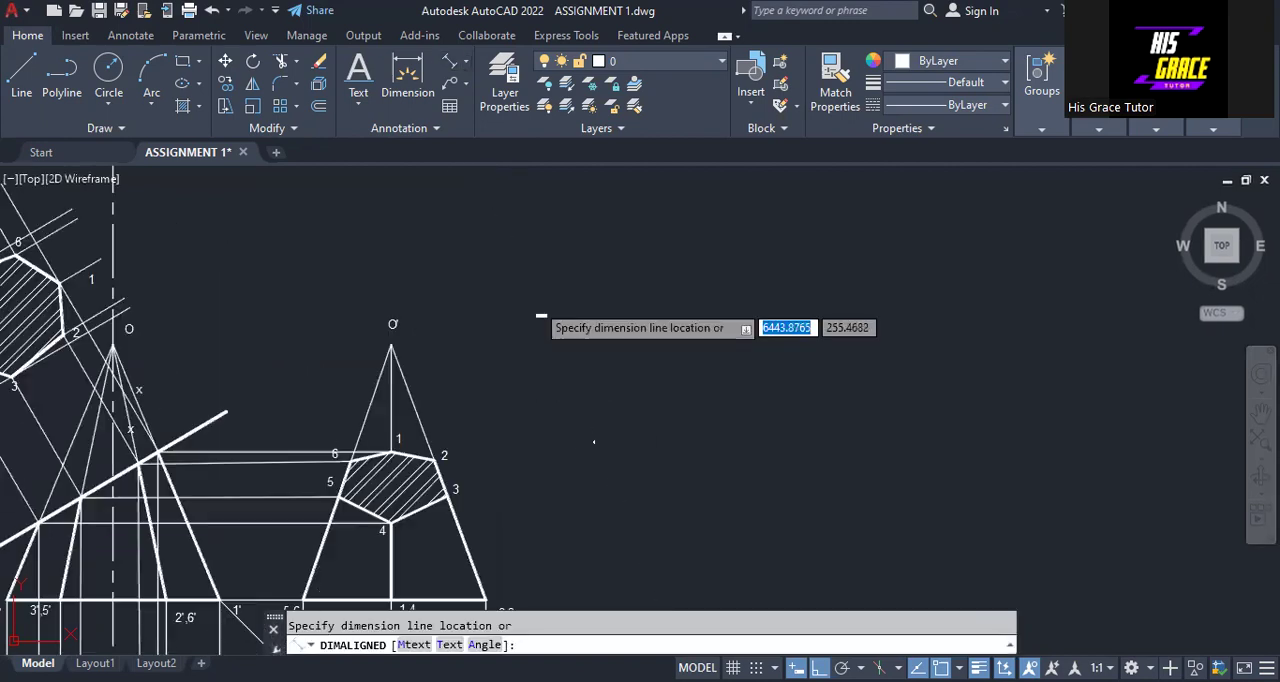
key("Escape")
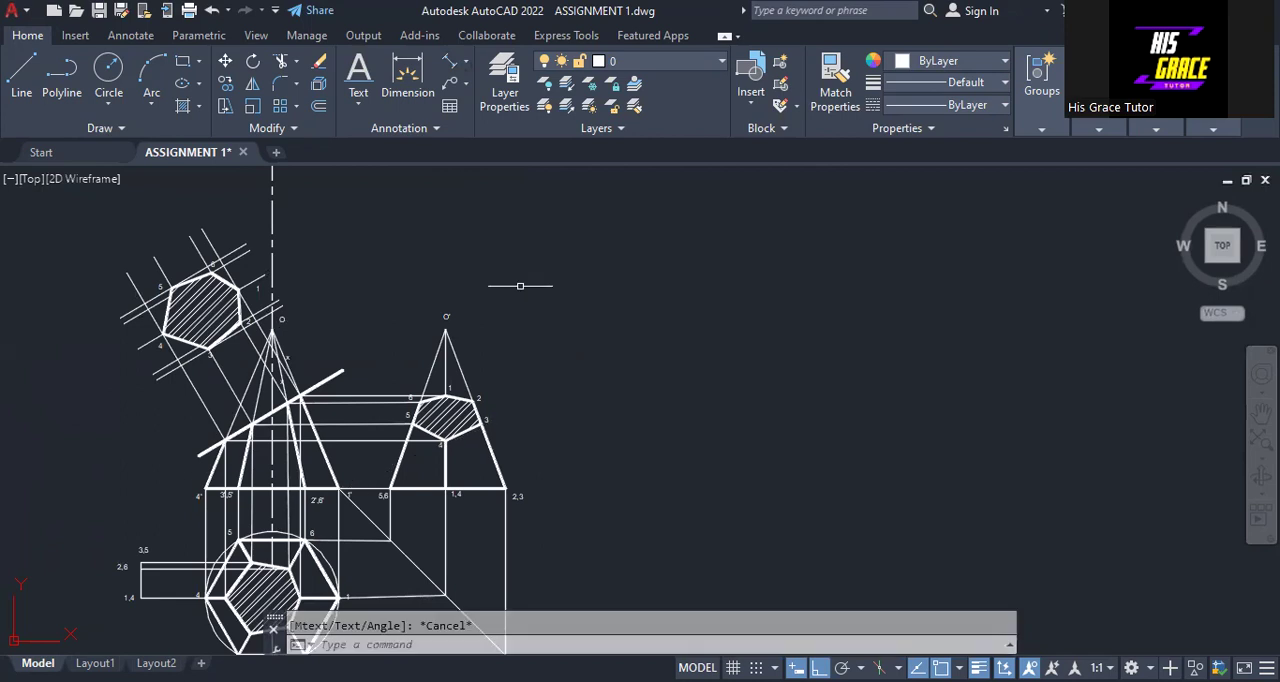
Draw a horizontal line 65 units long in the empty area above and to the right of the existing views
left_click(21, 72)
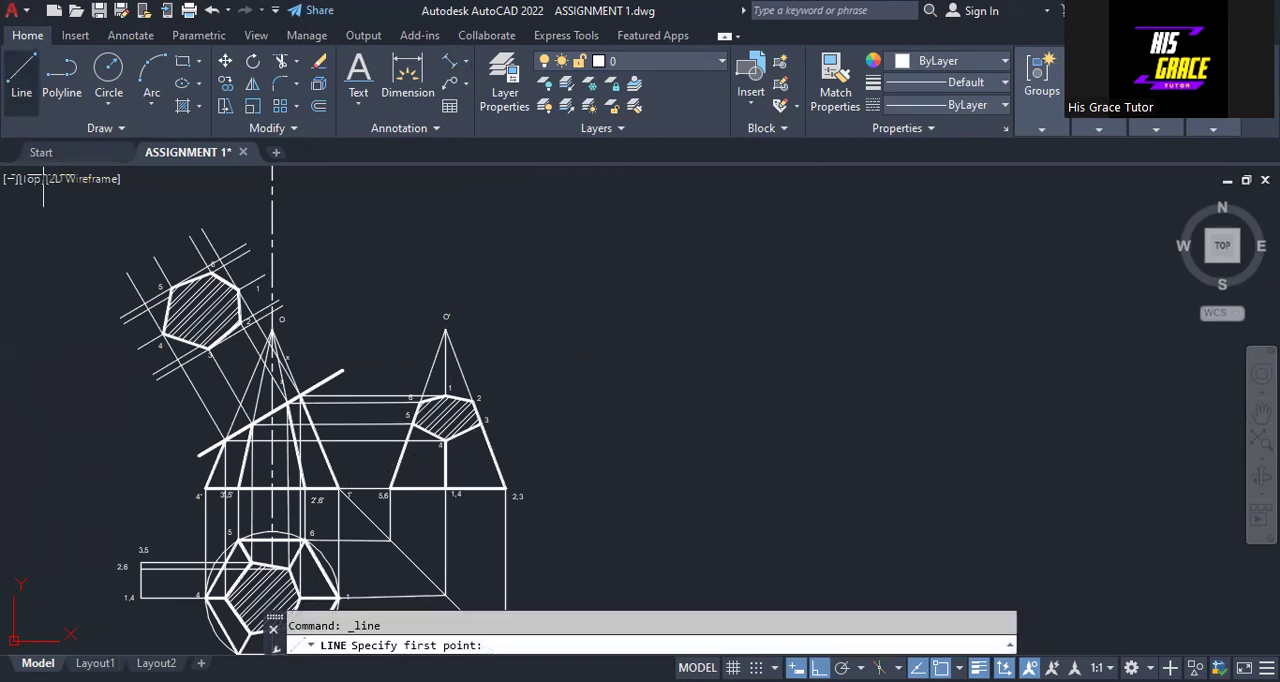
left_click(598, 230)
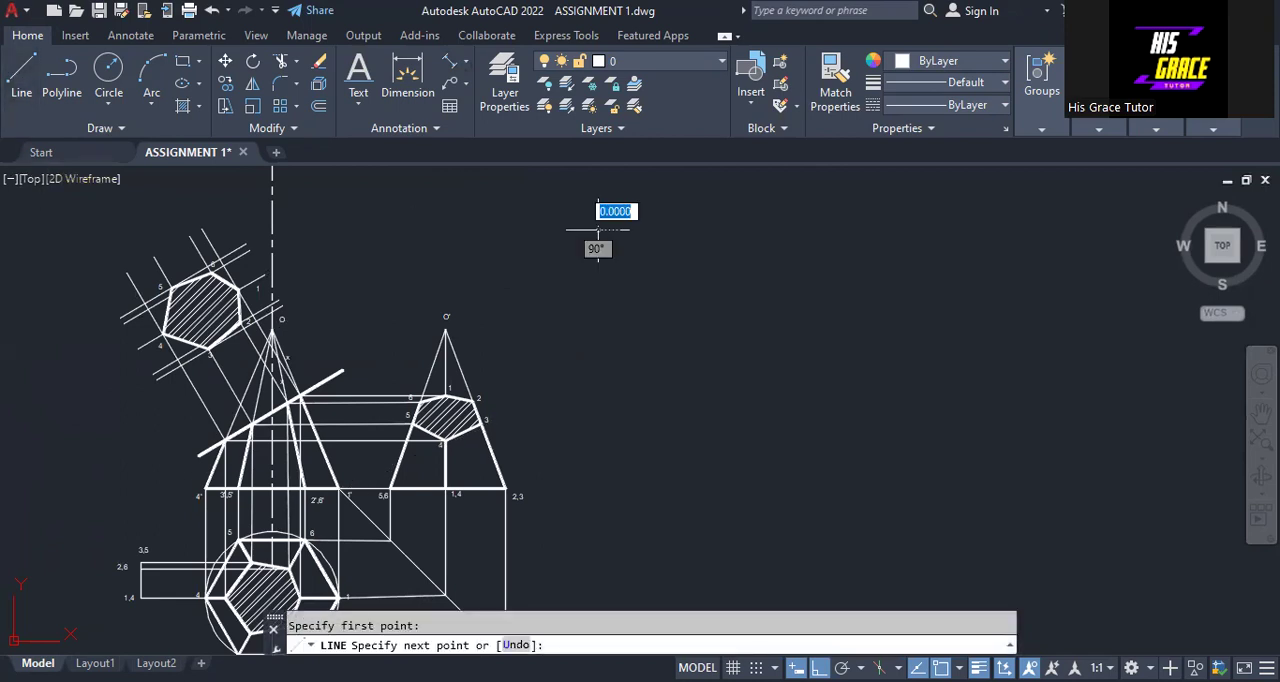
type("65")
key("Return")
right_click(938, 232)
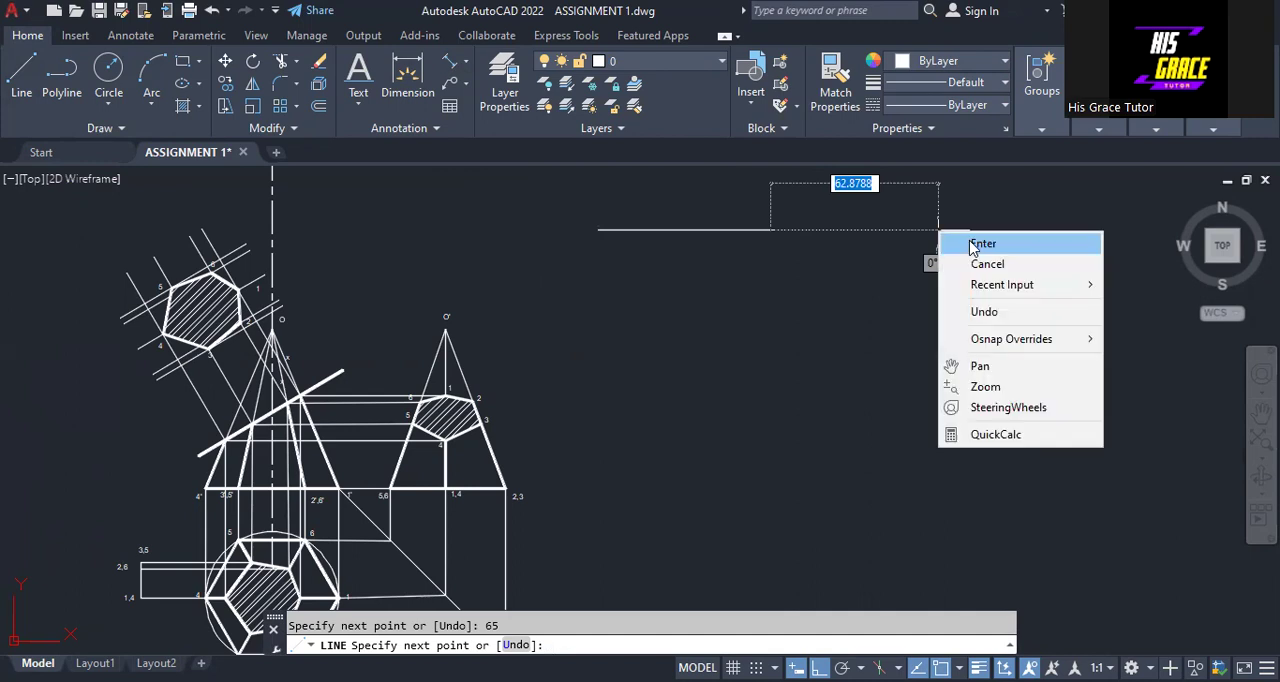
left_click(980, 244)
scroll(862, 268, "up", 2)
scroll(862, 268, "down", 2)
middle_click_drag(862, 269, 867, 265)
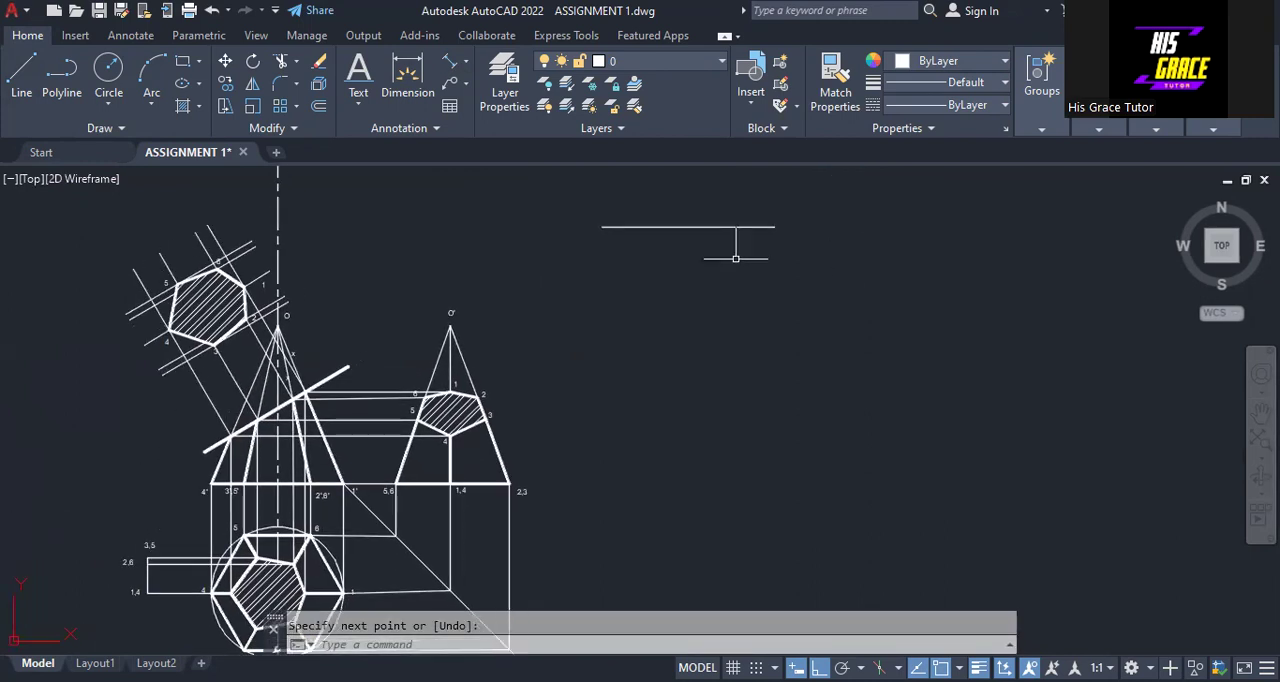
With Ortho off, copy the O' apex label to the right end of the 65-unit line and edit its text to O
left_click(449, 314)
right_click(449, 316)
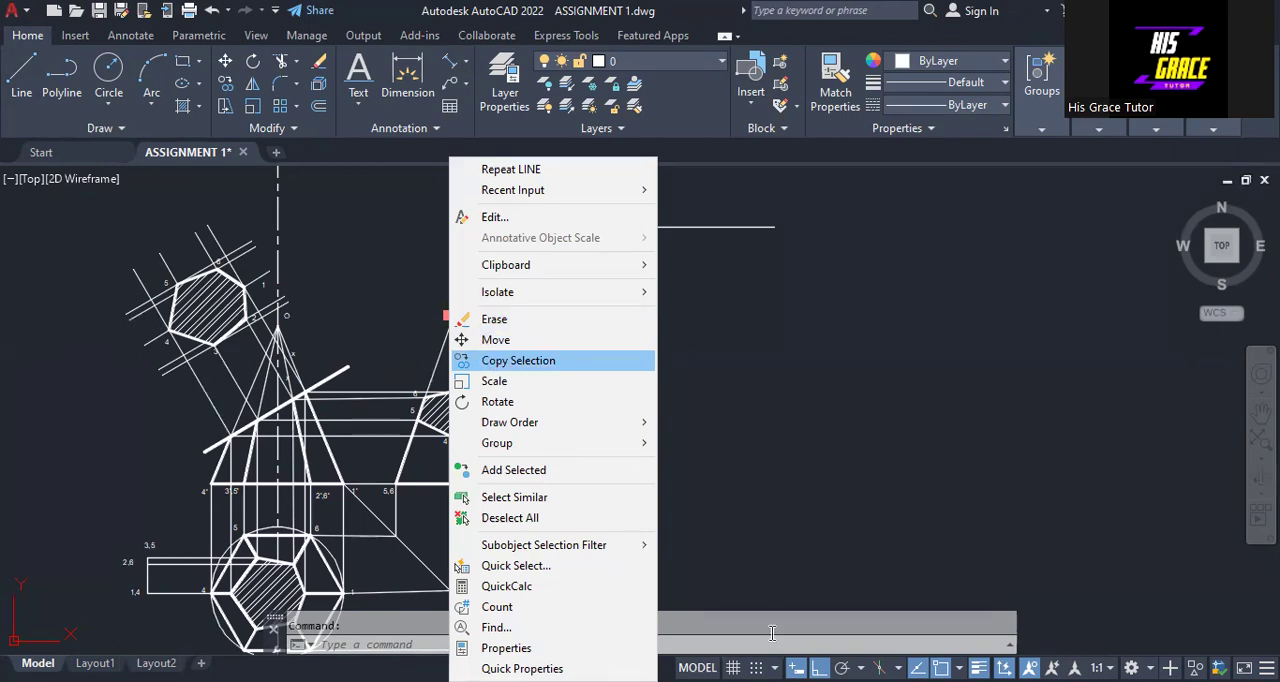
left_click(518, 360)
left_click(449, 316)
key("F8")
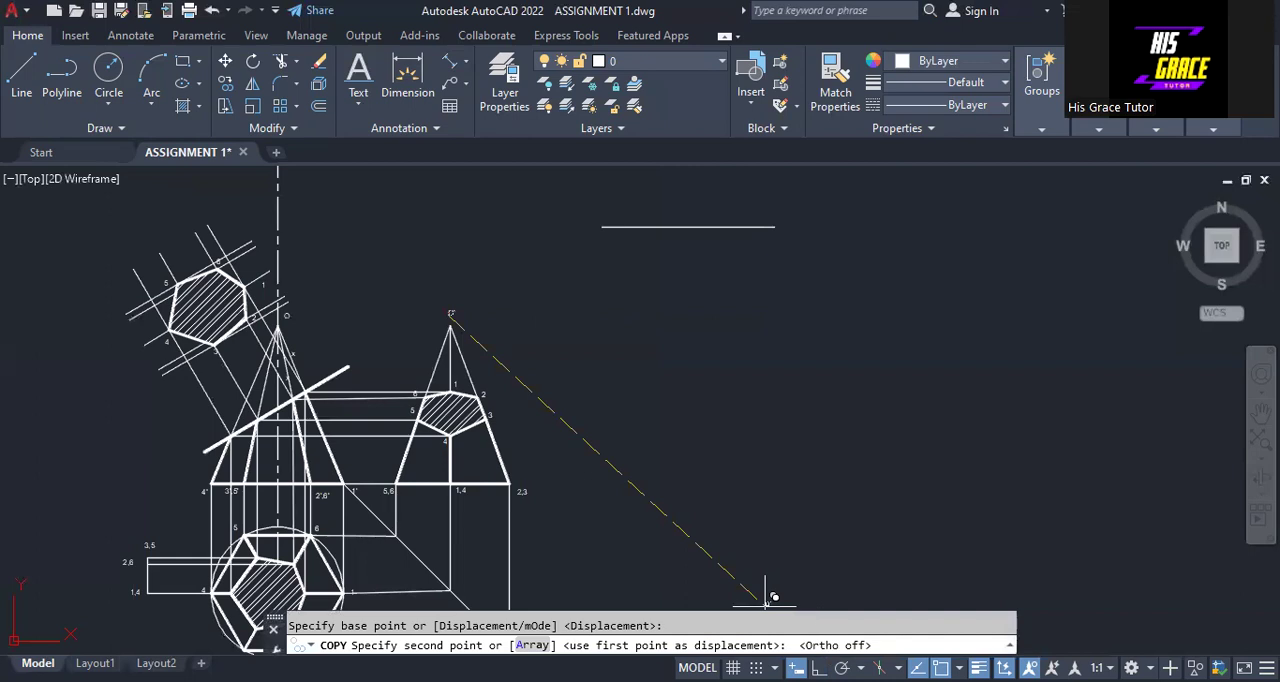
key("Escape")
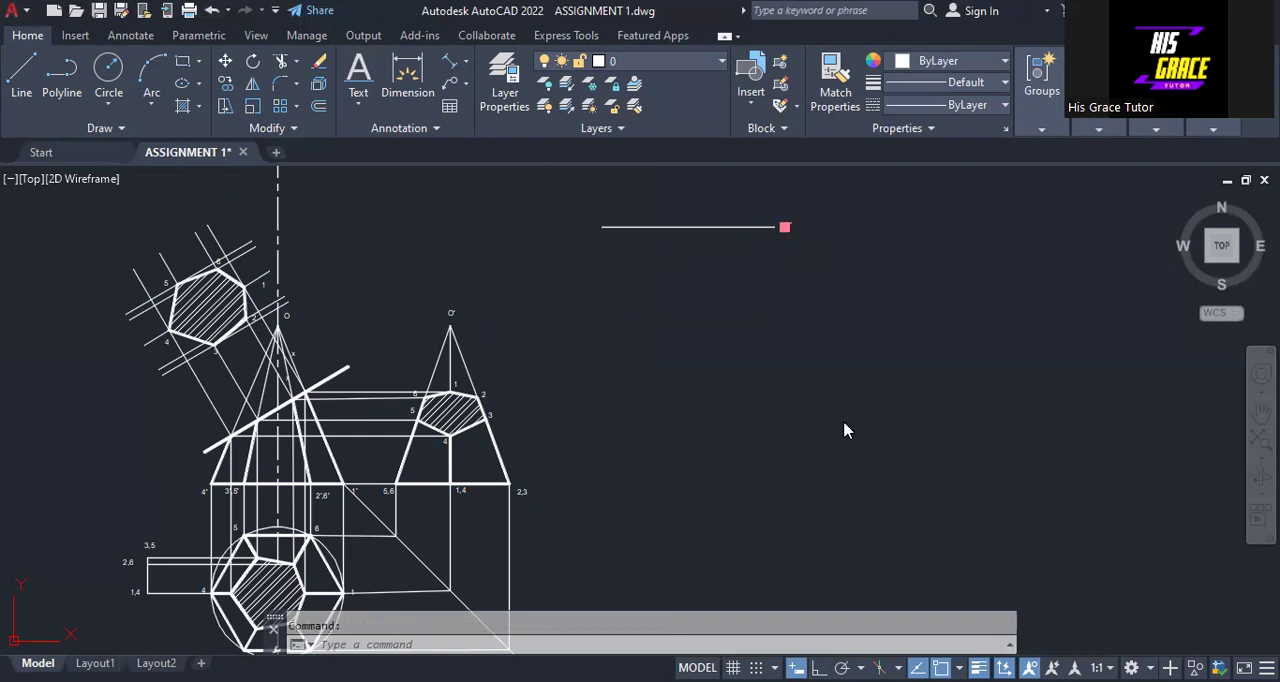
right_click(818, 446)
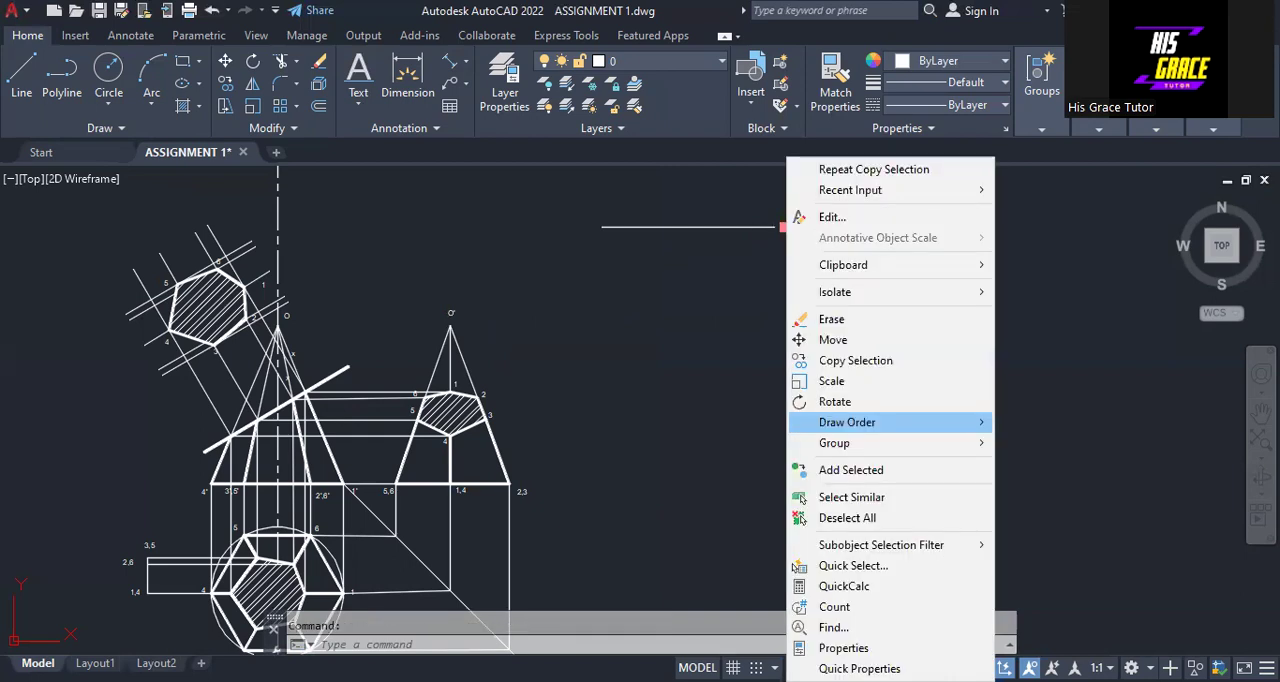
left_click(824, 217)
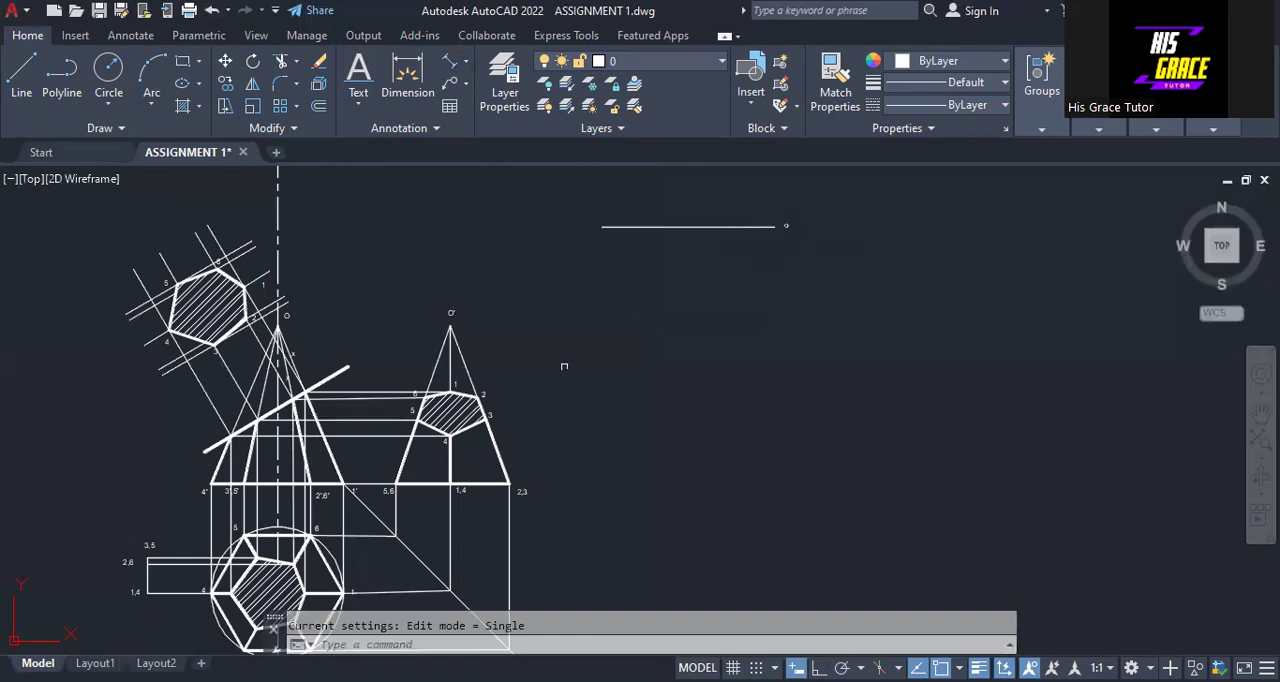
Draw a large Center, Start, Length arc below the 65-unit line, centred on its O end and starting at its left end
left_click(151, 106)
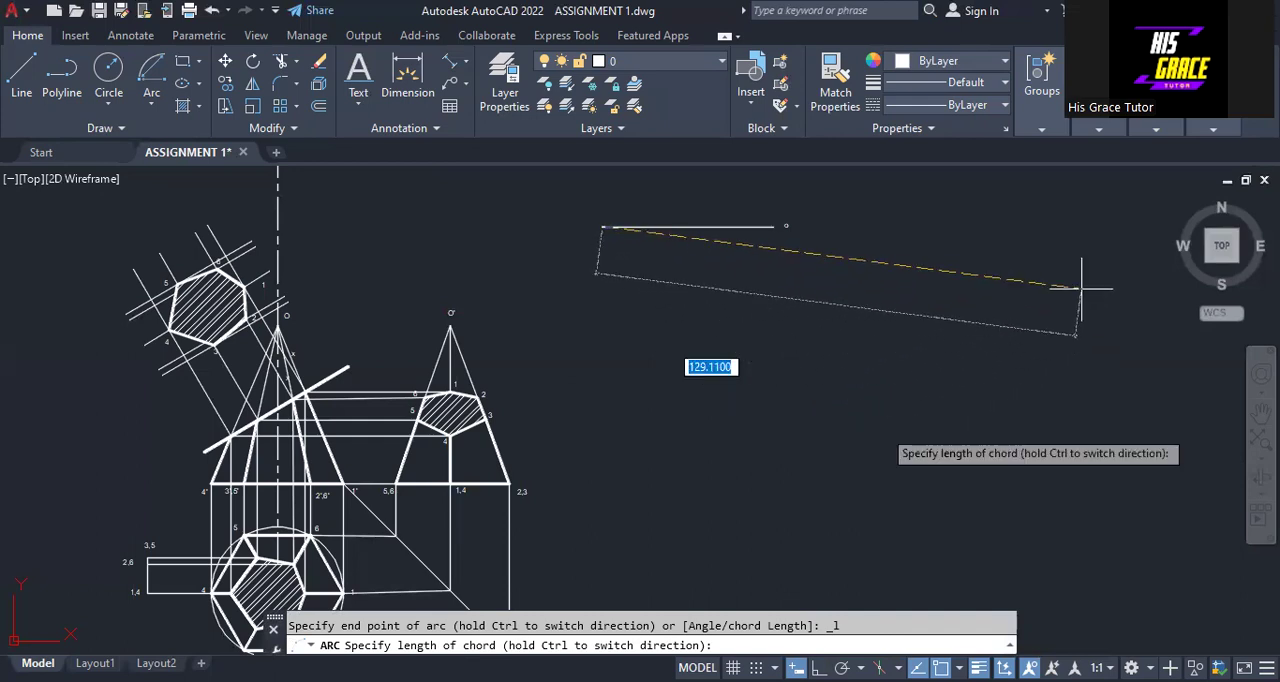
key("Escape")
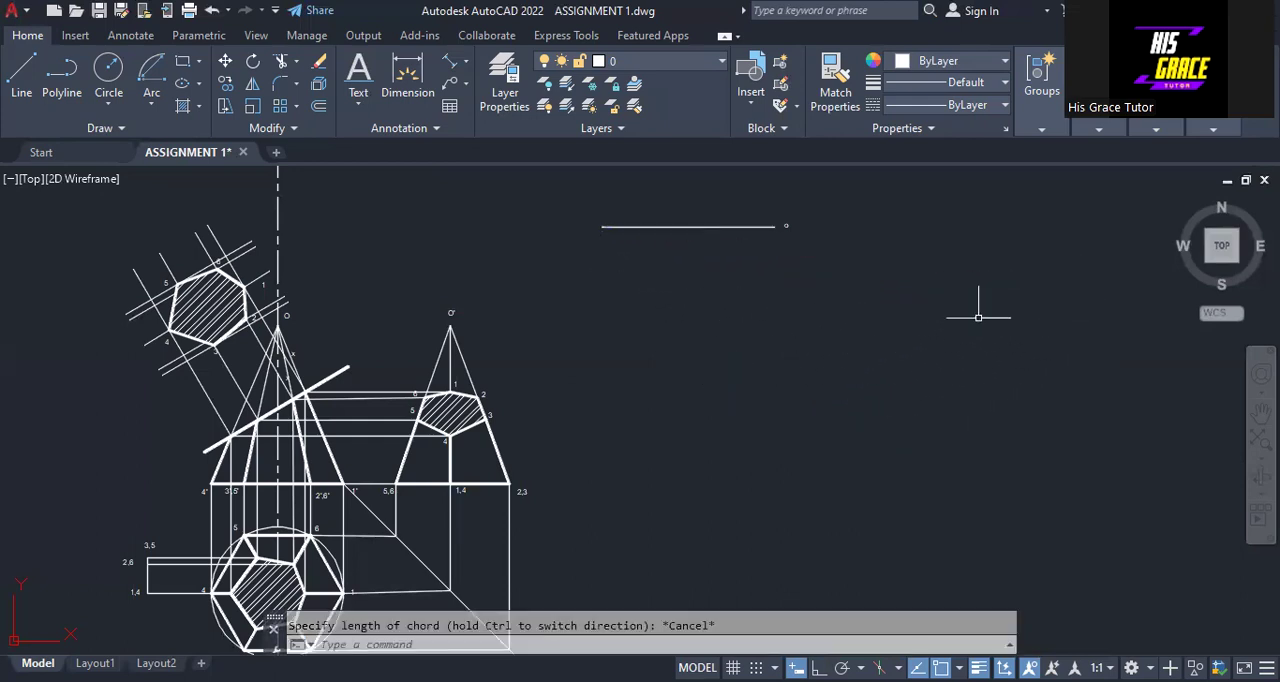
left_click(152, 104)
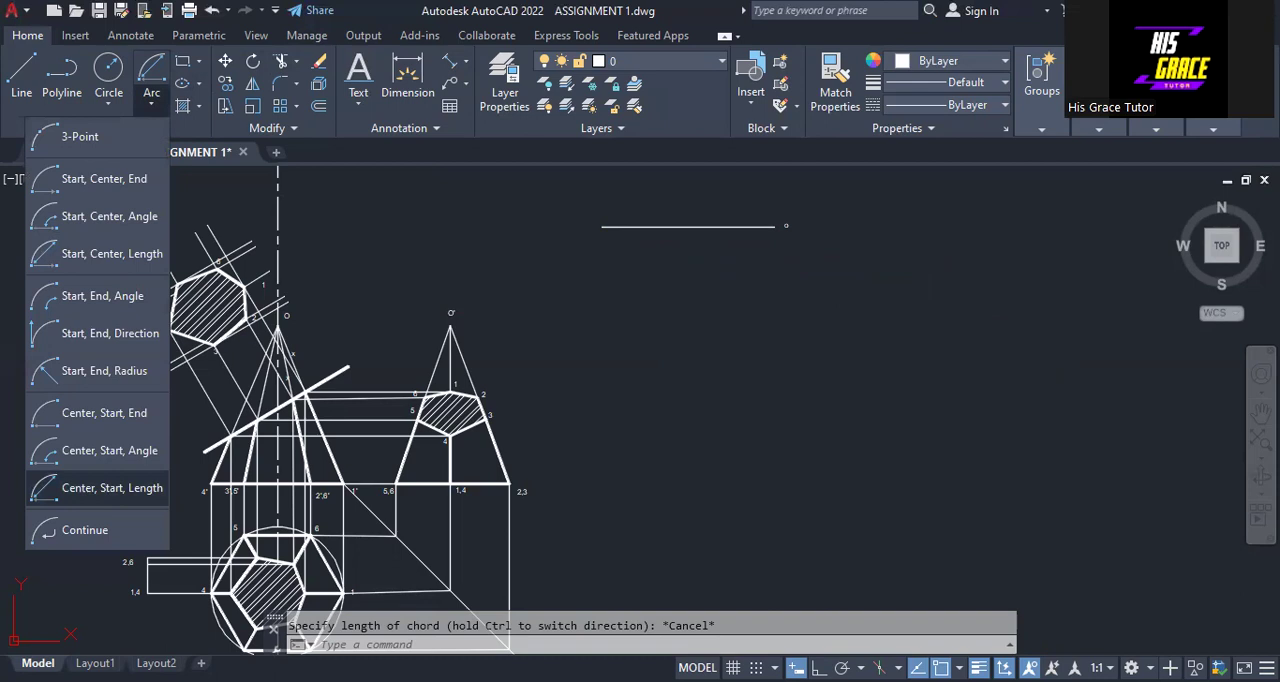
left_click(111, 488)
left_click(775, 227)
left_click(602, 227)
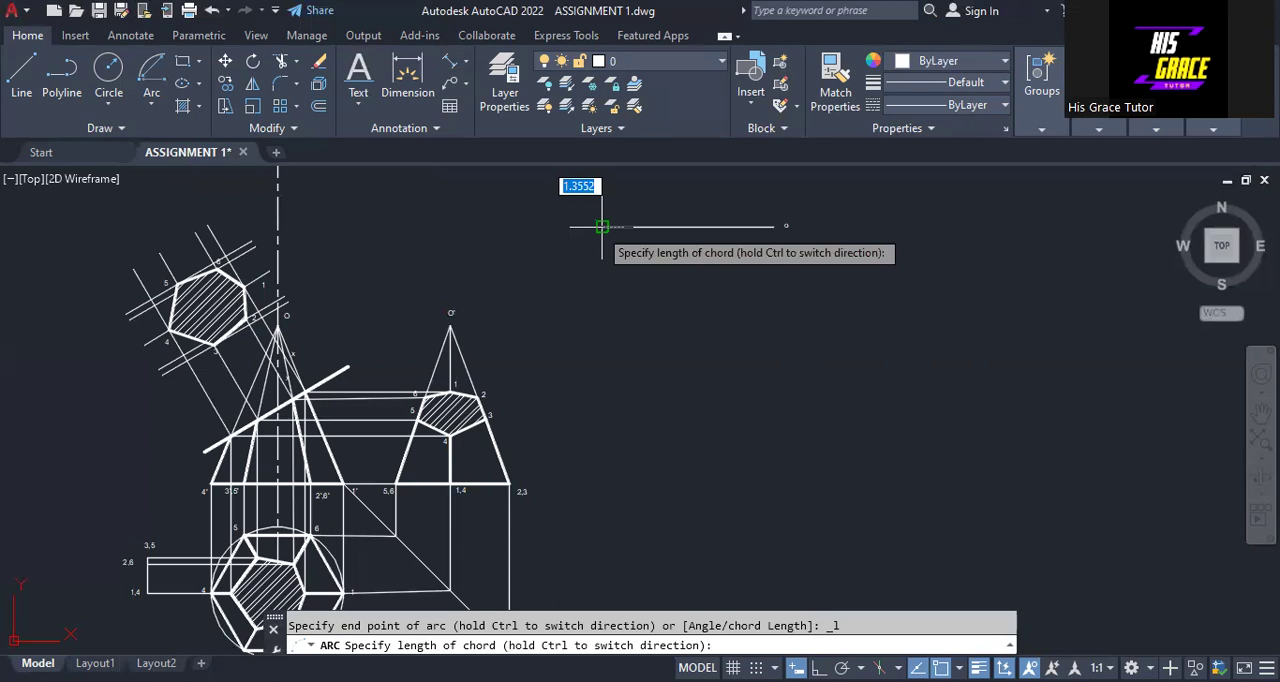
left_click(866, 428)
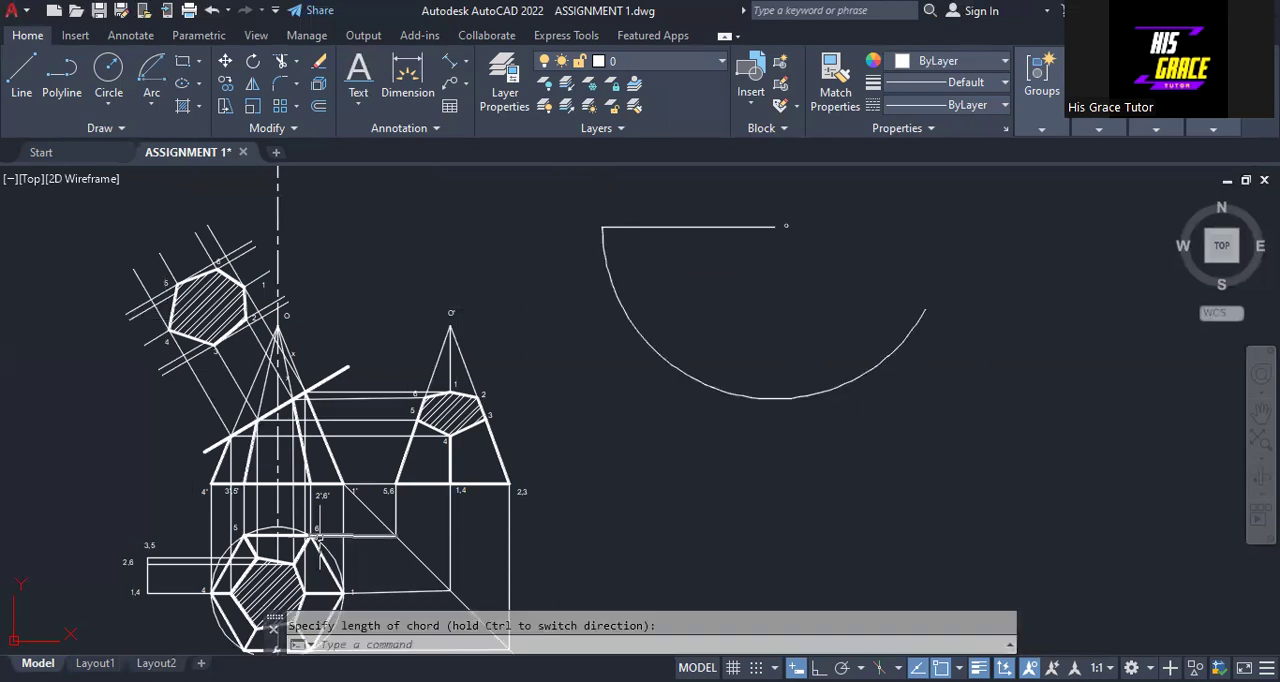
Draw a short Center, Start, Length arc of radius 25 across the large arc, centred on the left end of the 65-unit line
middle_click_drag(578, 441, 566, 416)
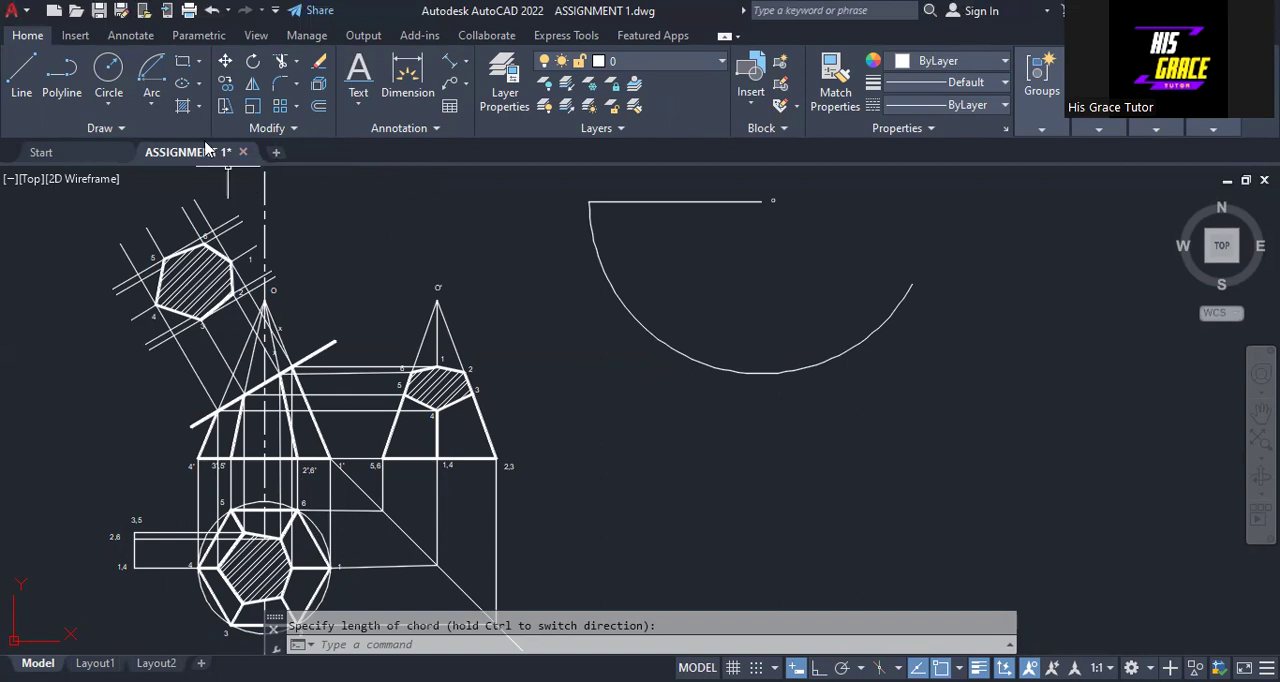
left_click(154, 108)
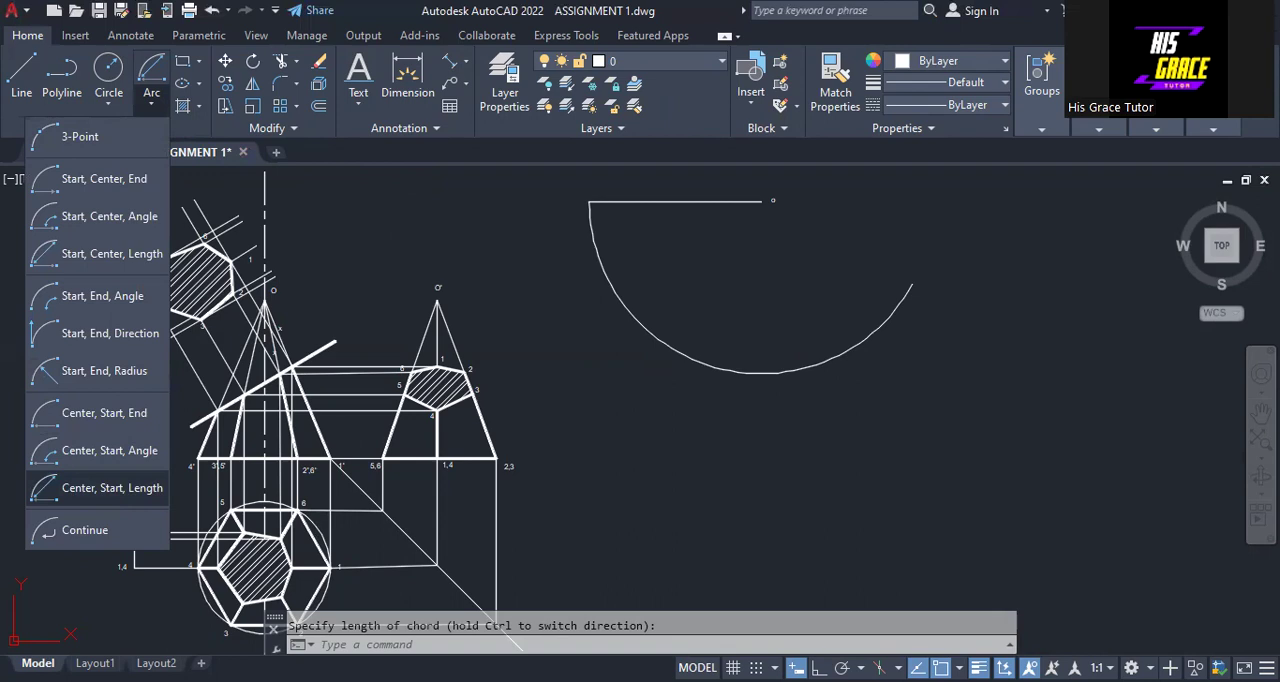
left_click(112, 488)
left_click(589, 202)
type("25")
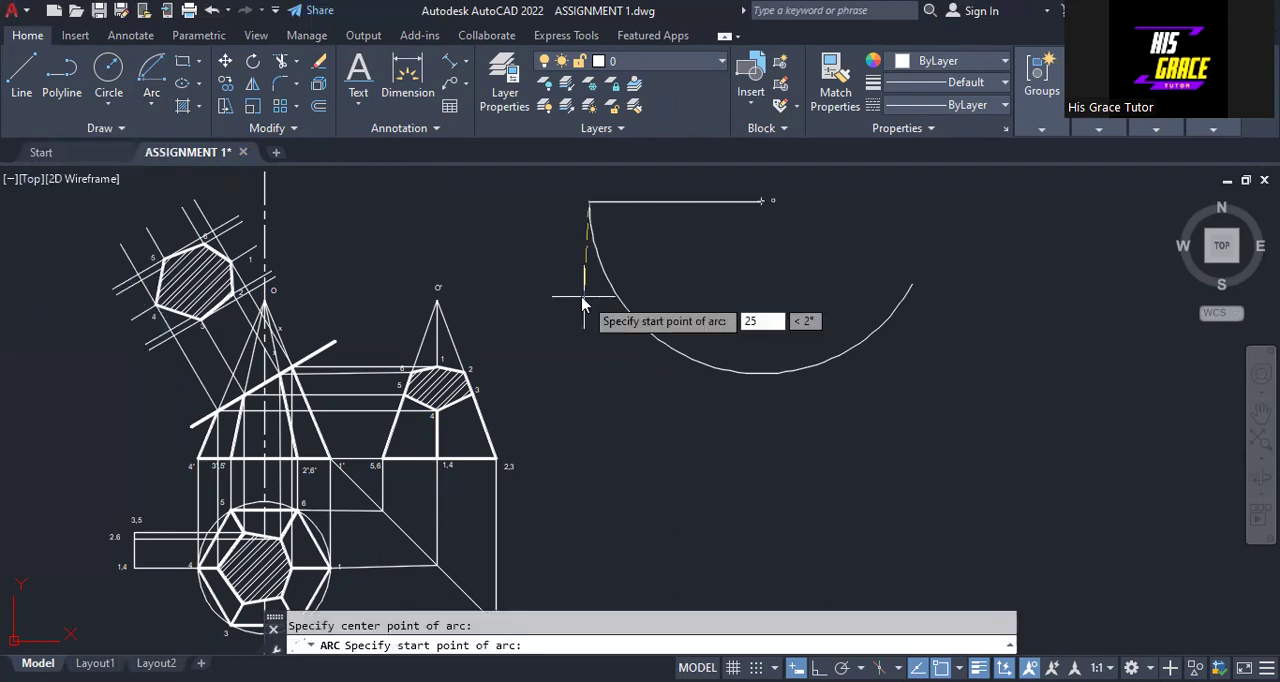
key("Return")
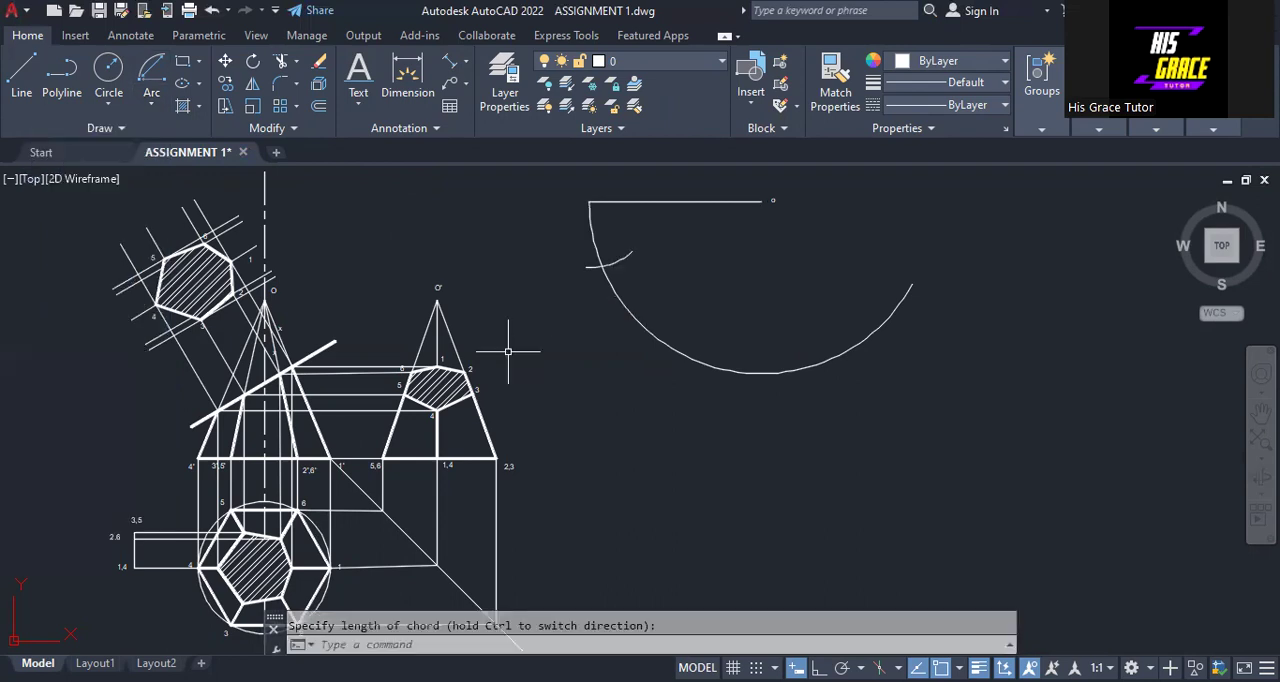
Draw a second Center, Start, Length arc of radius 25 across the large arc, centred on the first crossing
left_click(152, 111)
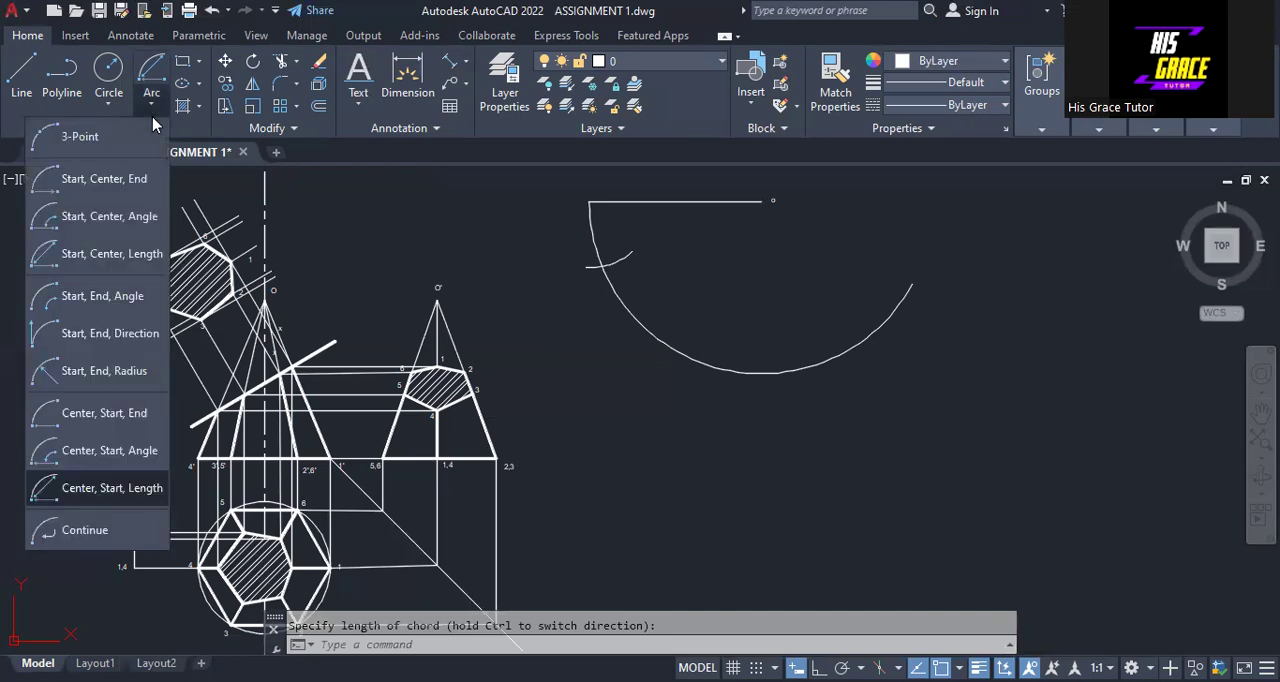
left_click(109, 484)
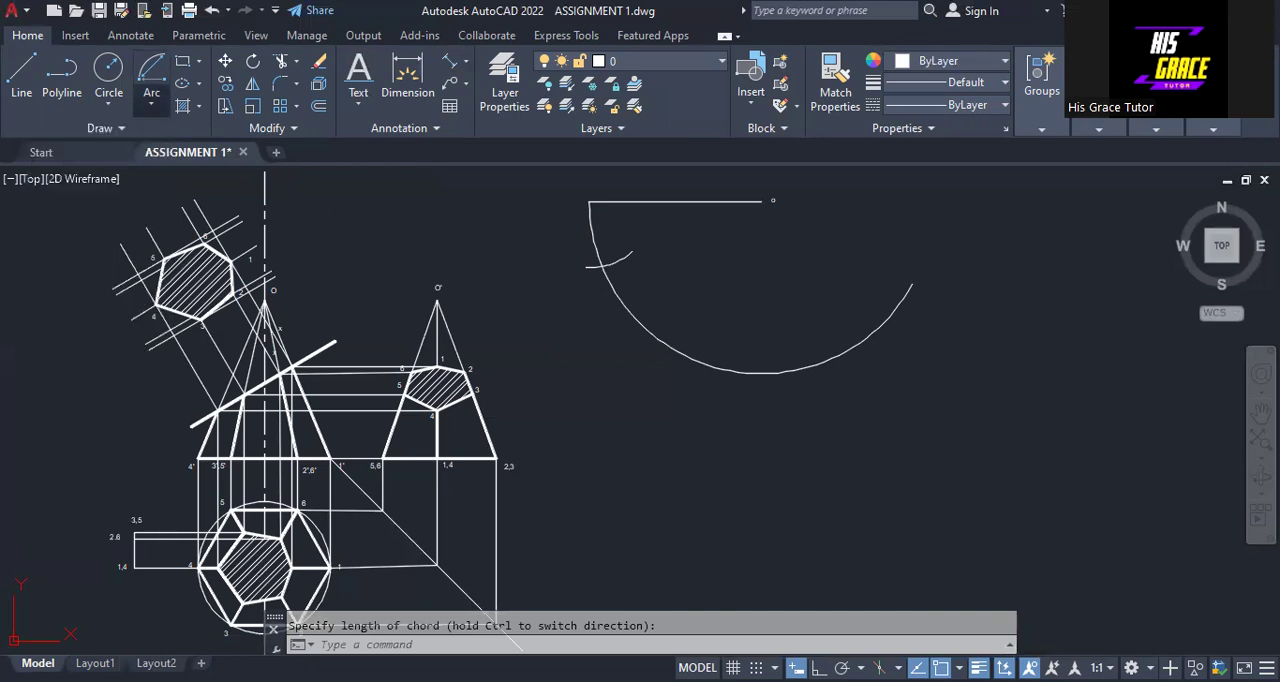
left_click(601, 265)
type("25")
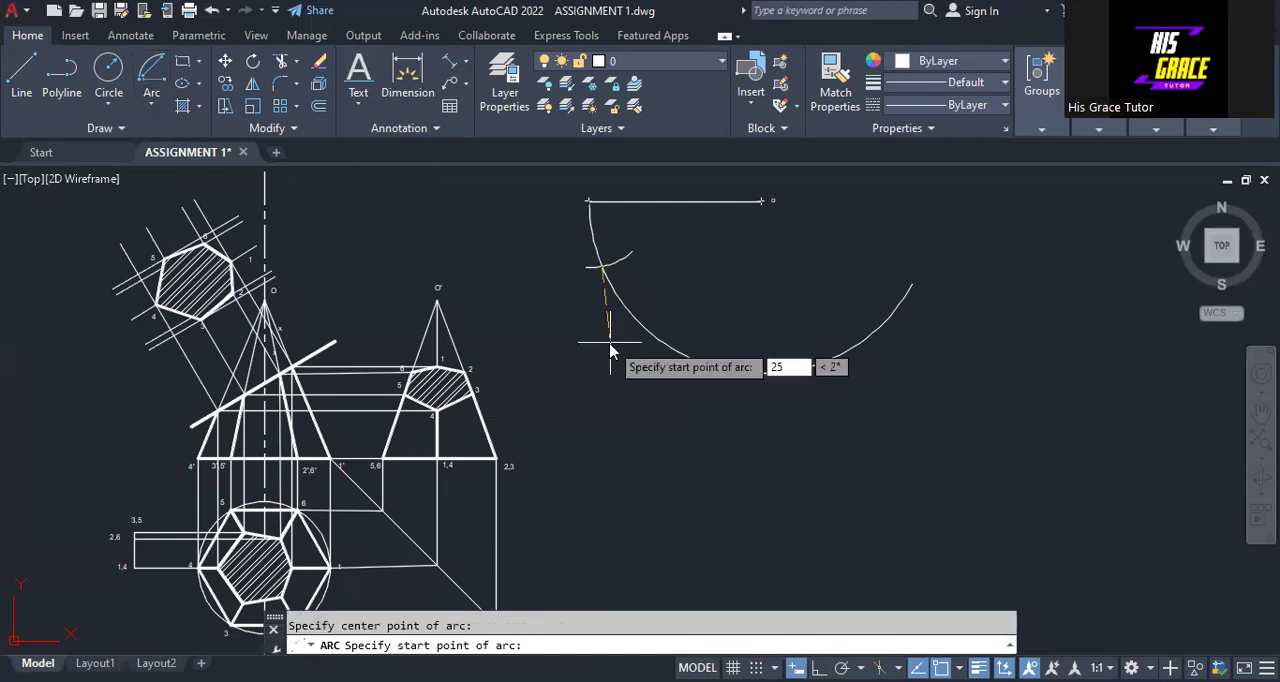
key("Return")
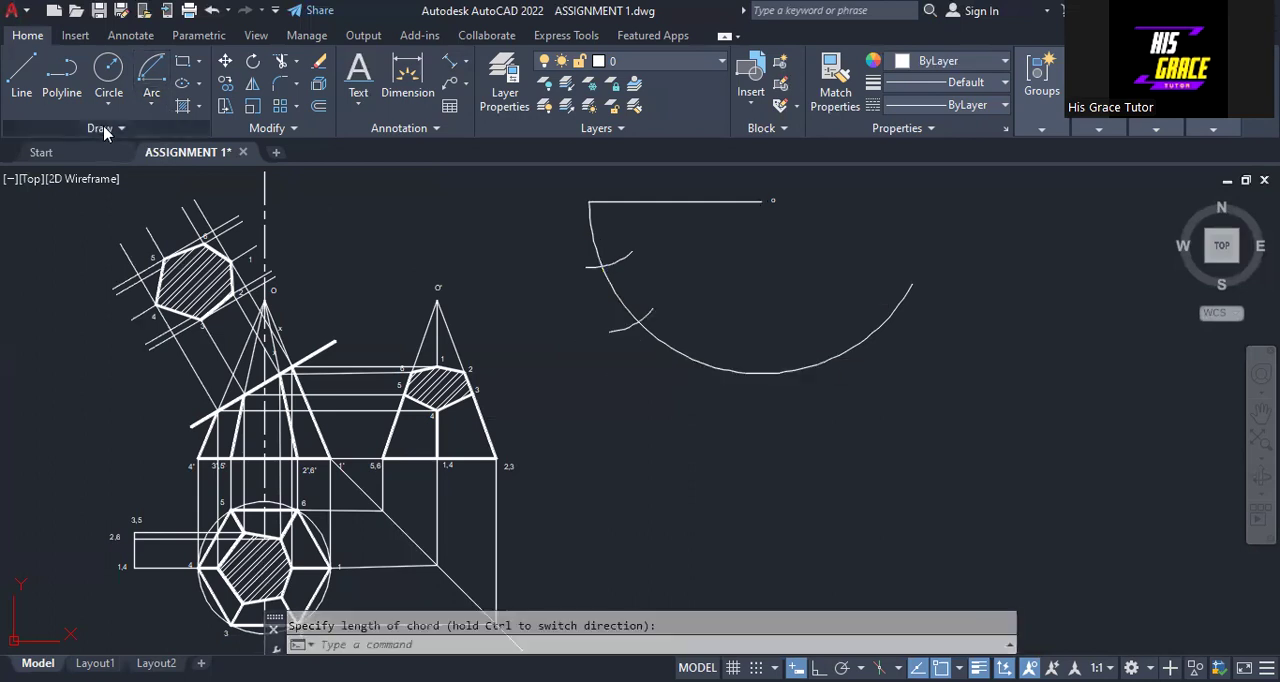
Draw a third division arc of radius 25 centred on the second crossing, and a fourth centred on the third crossing
left_click(154, 106)
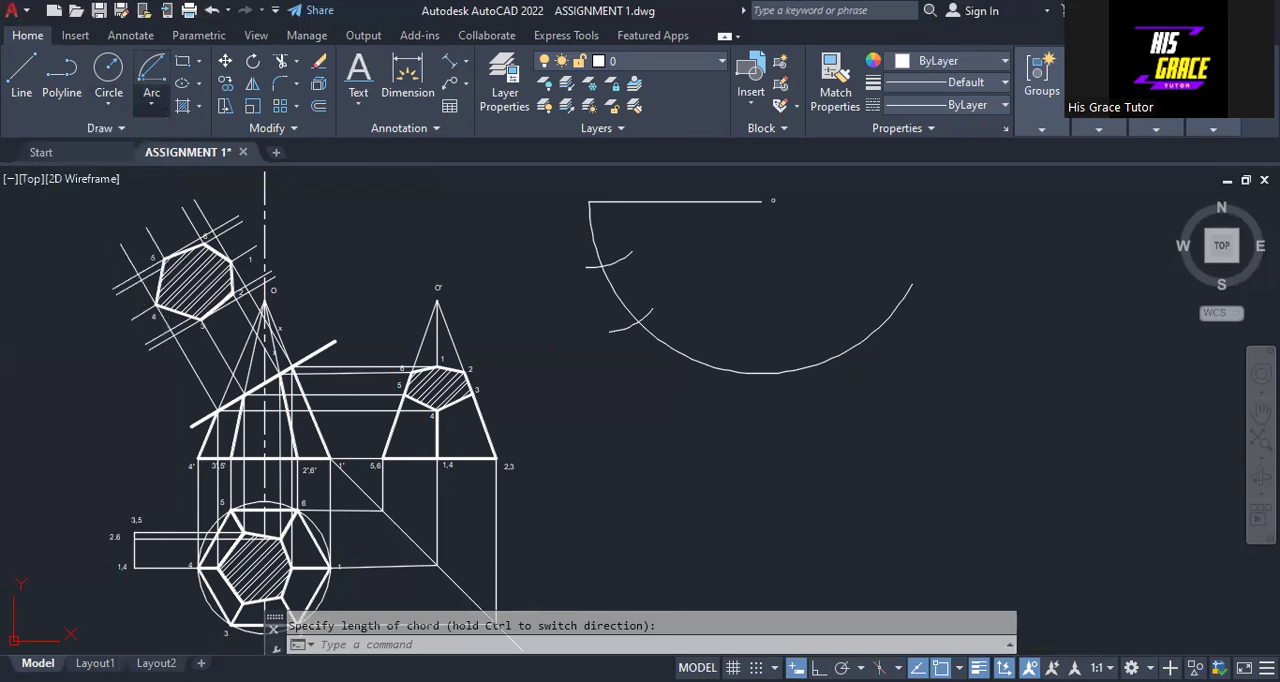
left_click(639, 322)
type("25")
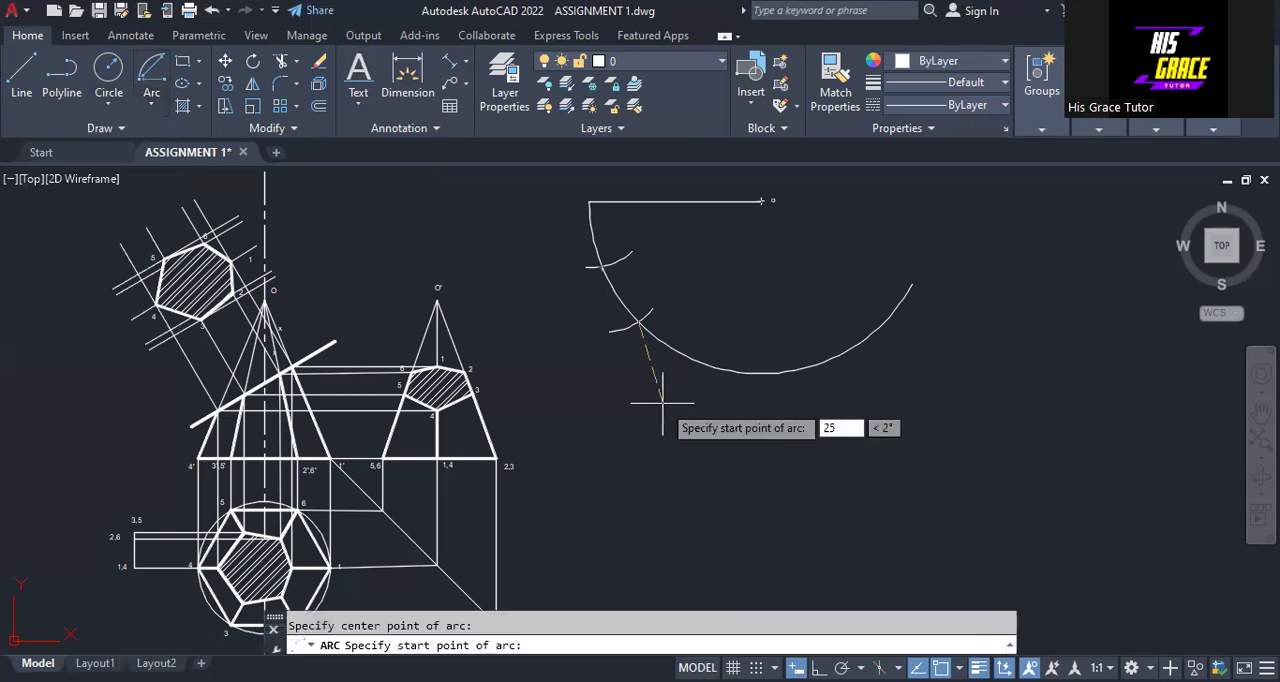
key("Return")
left_click(151, 106)
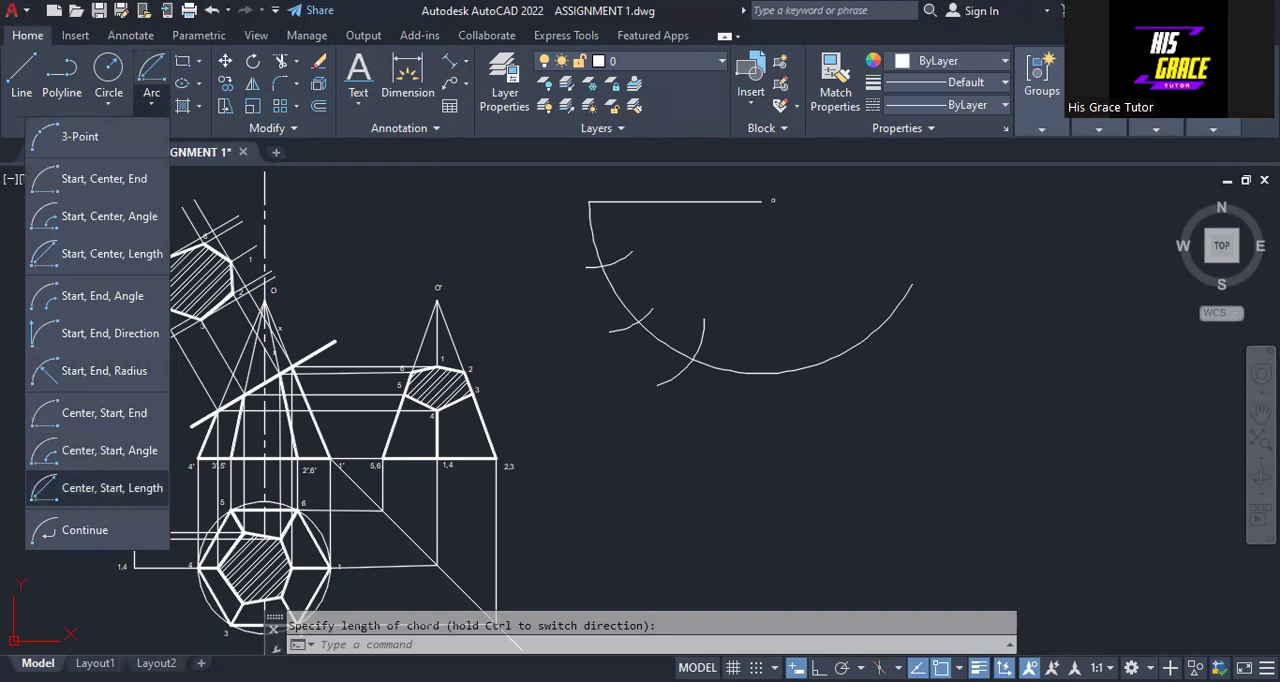
left_click(759, 363)
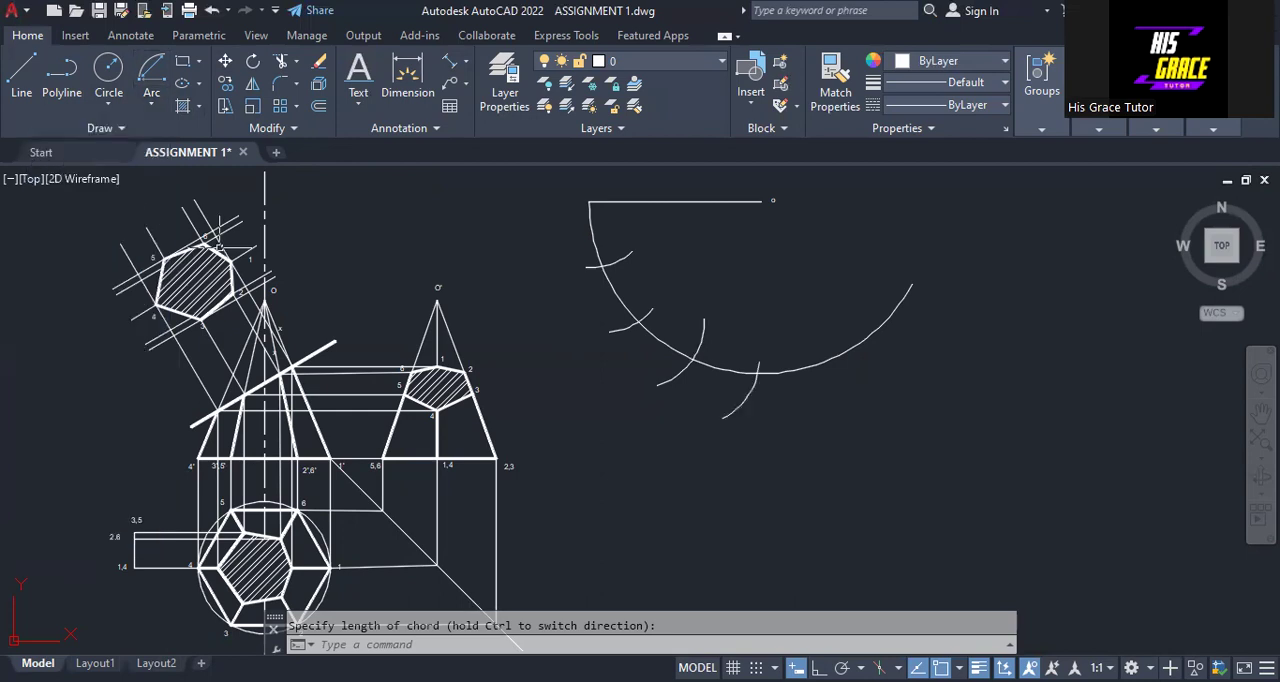
Draw the fifth and sixth division arcs across the large arc, centred on the fourth and fifth crossings
left_click(152, 106)
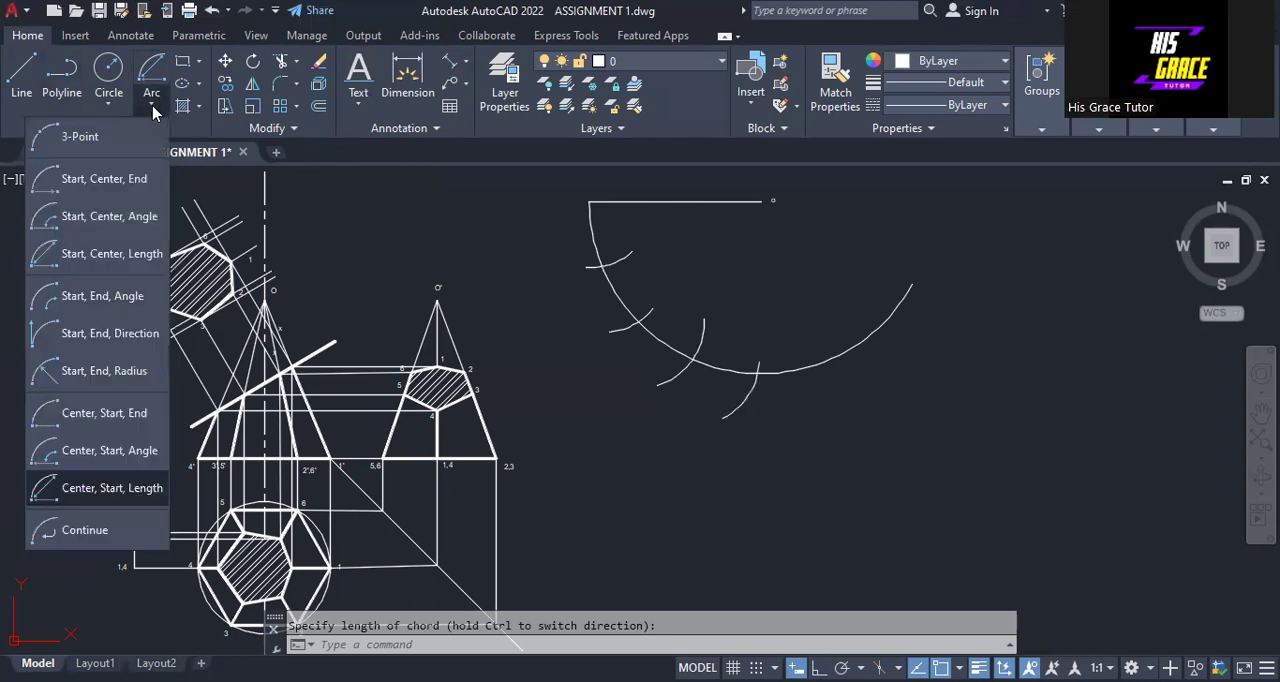
left_click(143, 484)
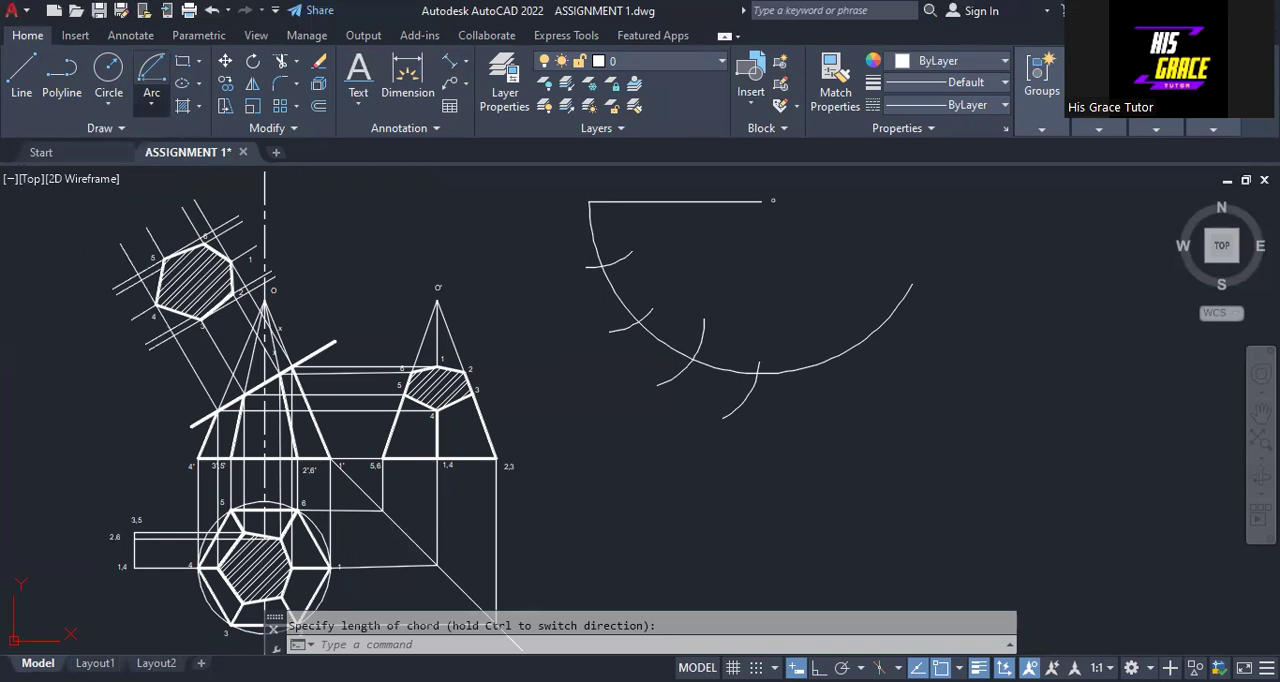
left_click(760, 373)
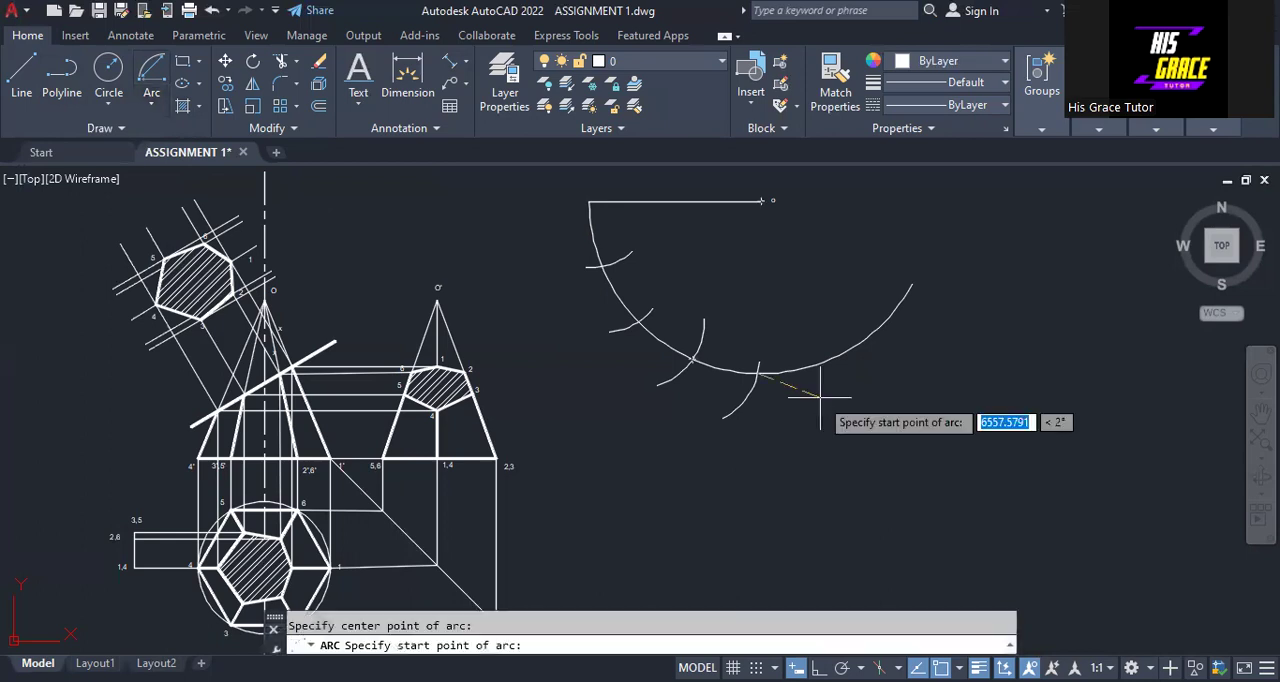
left_click(820, 397)
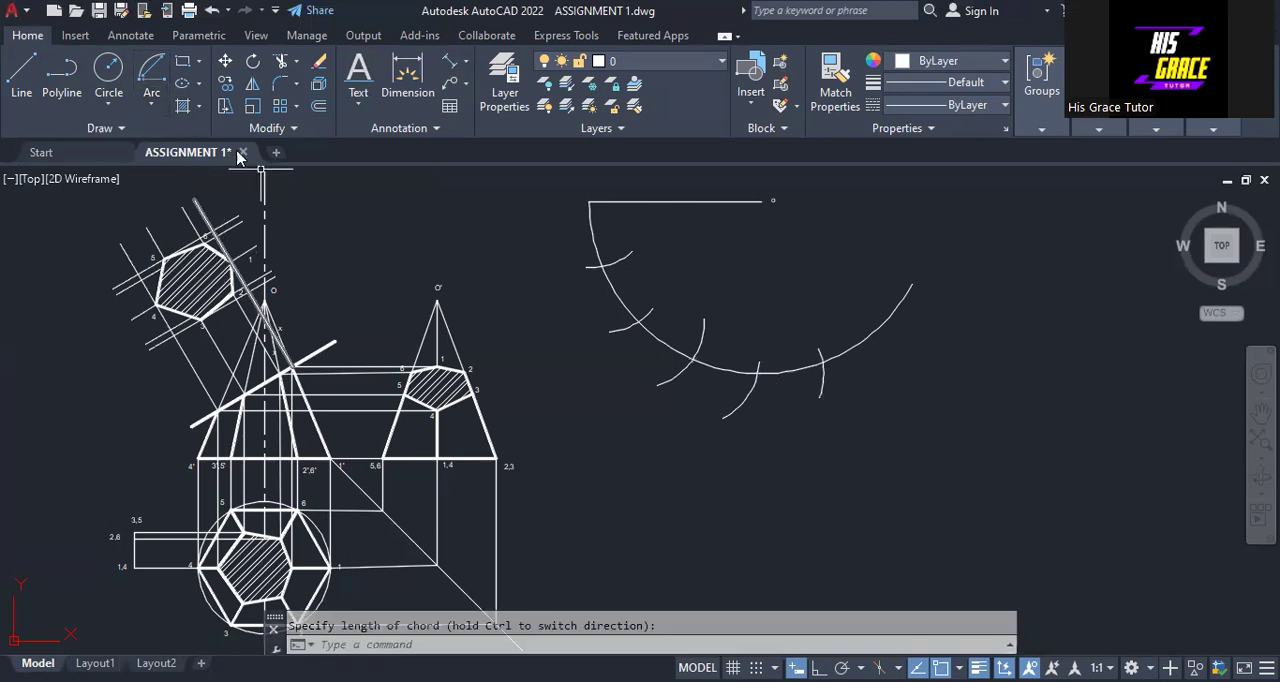
left_click(152, 113)
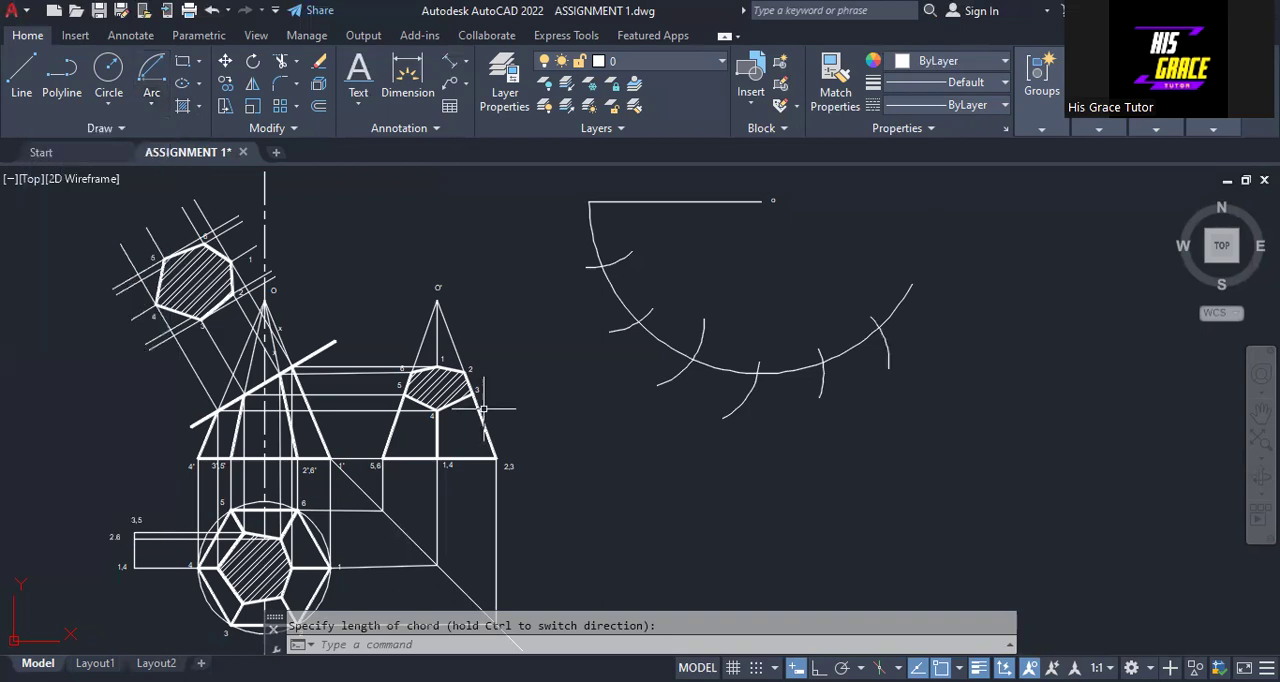
Copy the side view's label 2 to the left end of the 65-unit line and to all six division crossings
scroll(489, 378, "up", 2)
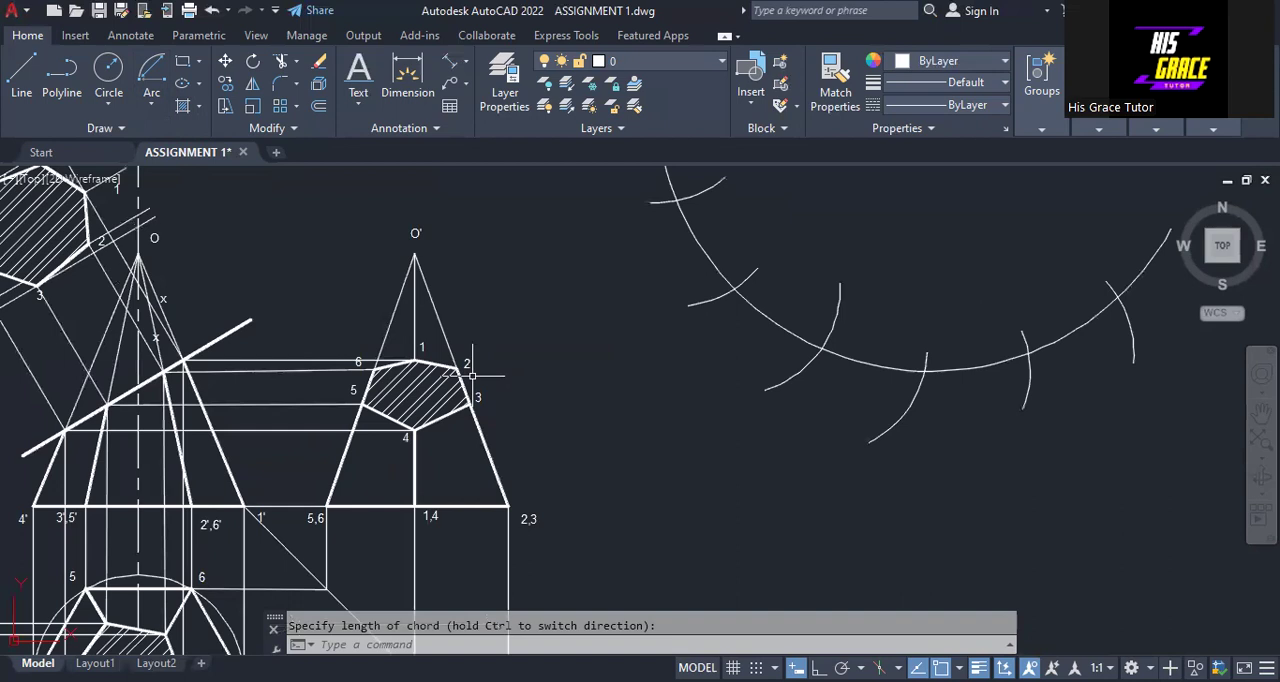
mouse_move(499, 373)
middle_mouse_down()
mouse_move(463, 441)
mouse_move(371, 550)
middle_mouse_up()
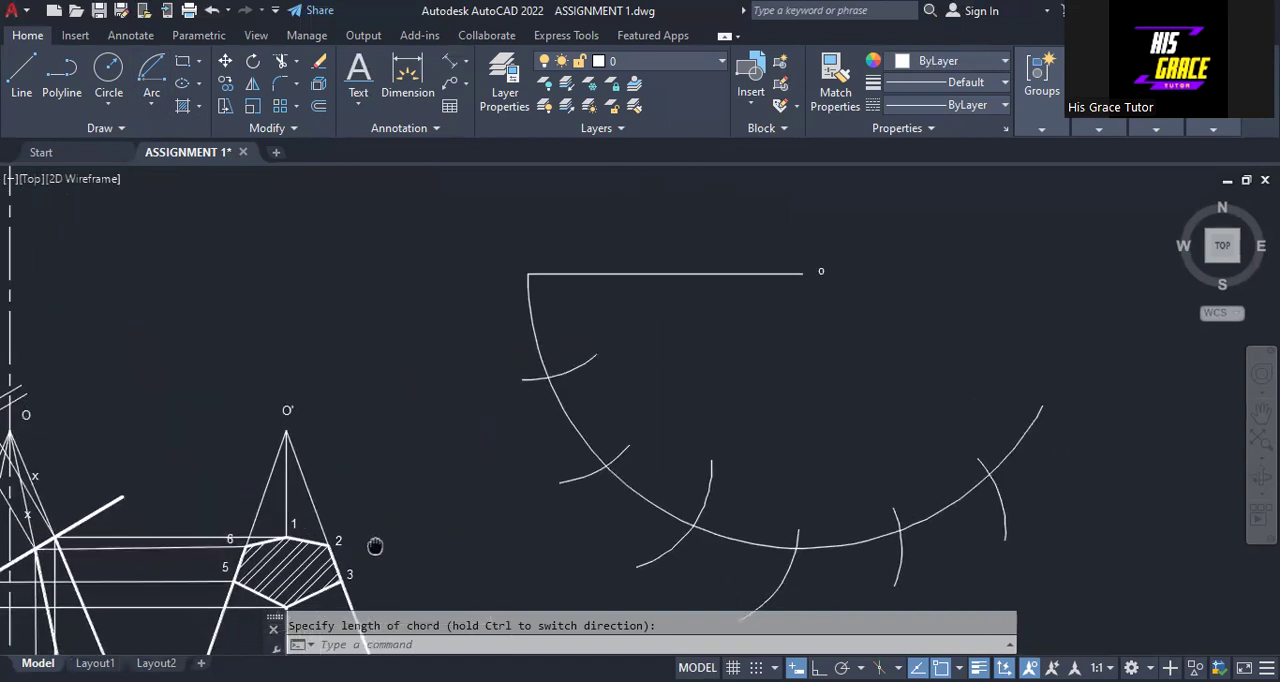
key("Escape")
right_click(340, 546)
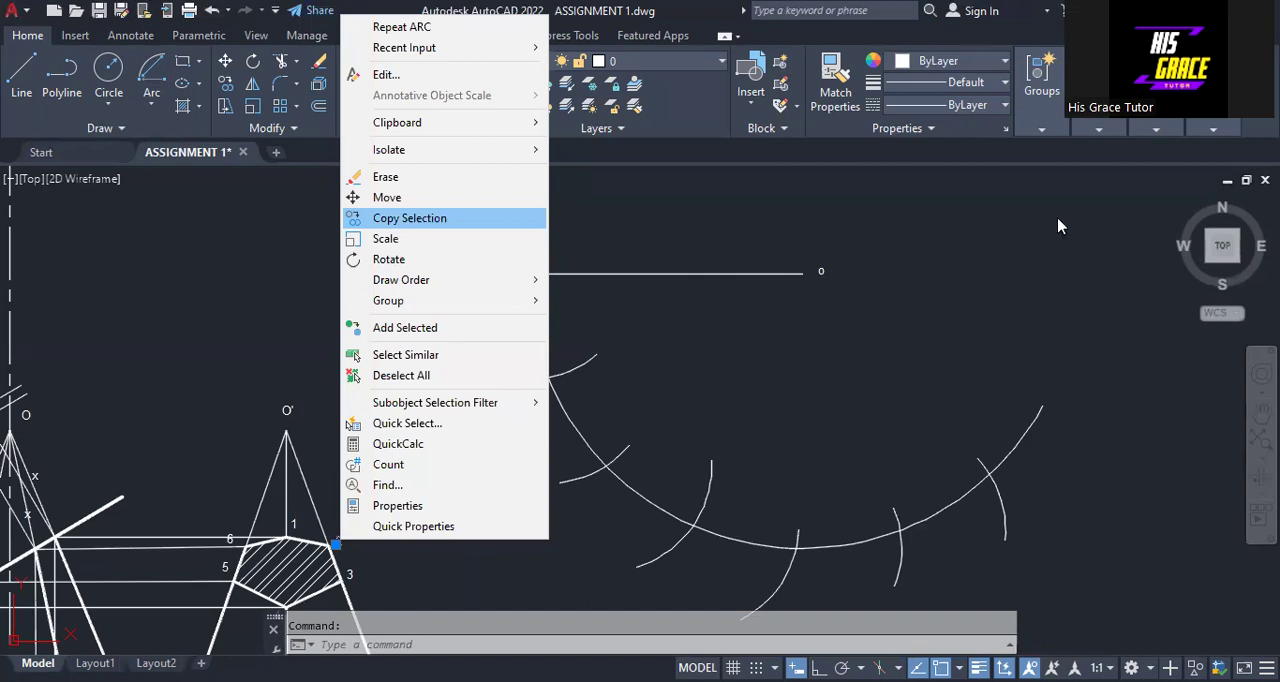
left_click(410, 218)
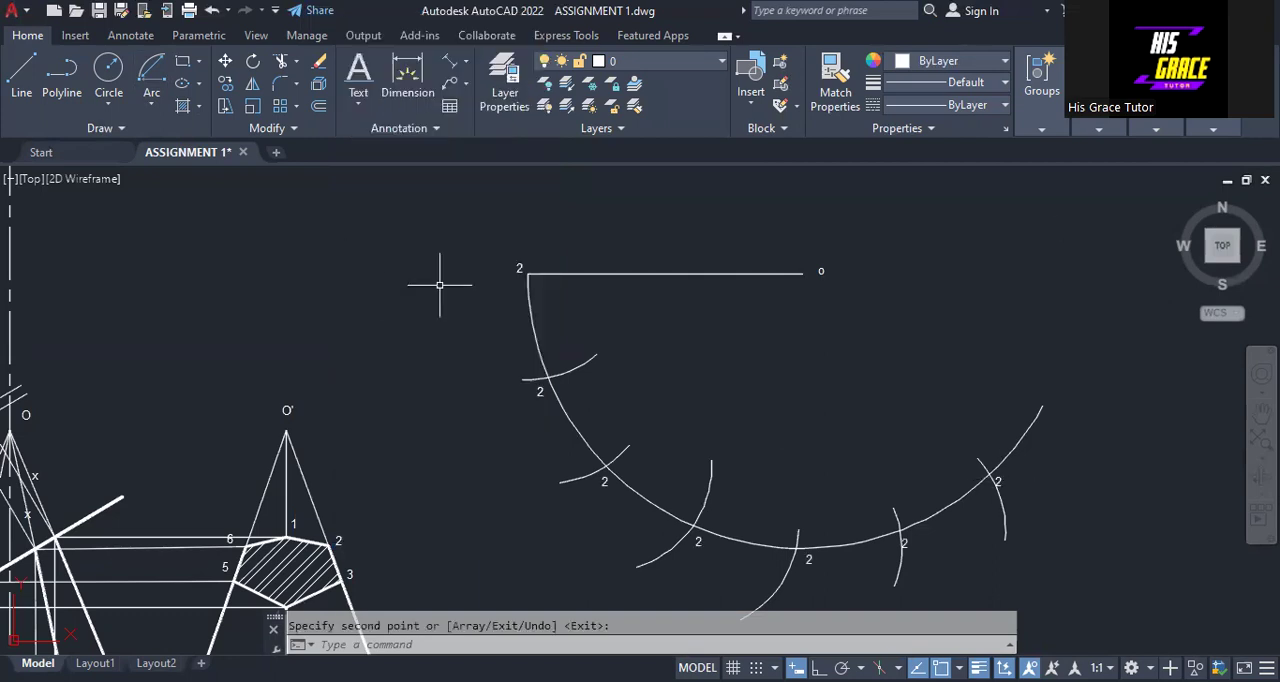
key("Return")
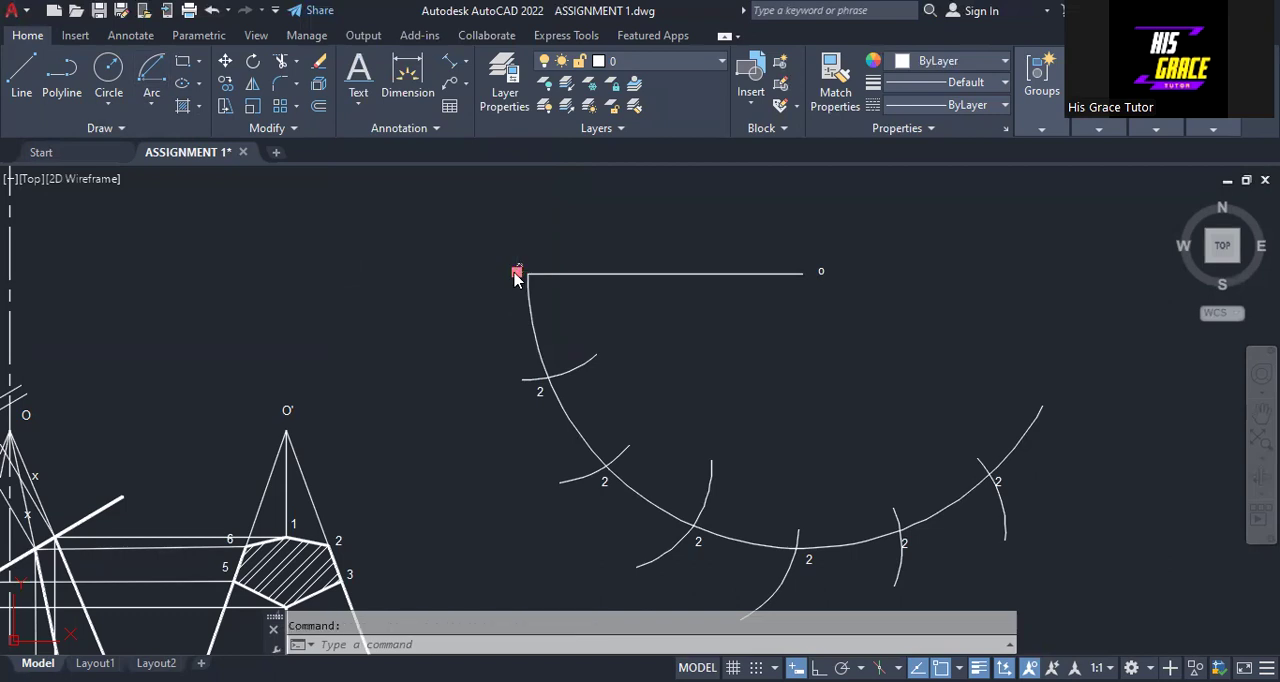
Change the copied label at the left end of the 65-unit line to 4
double_click(519, 269)
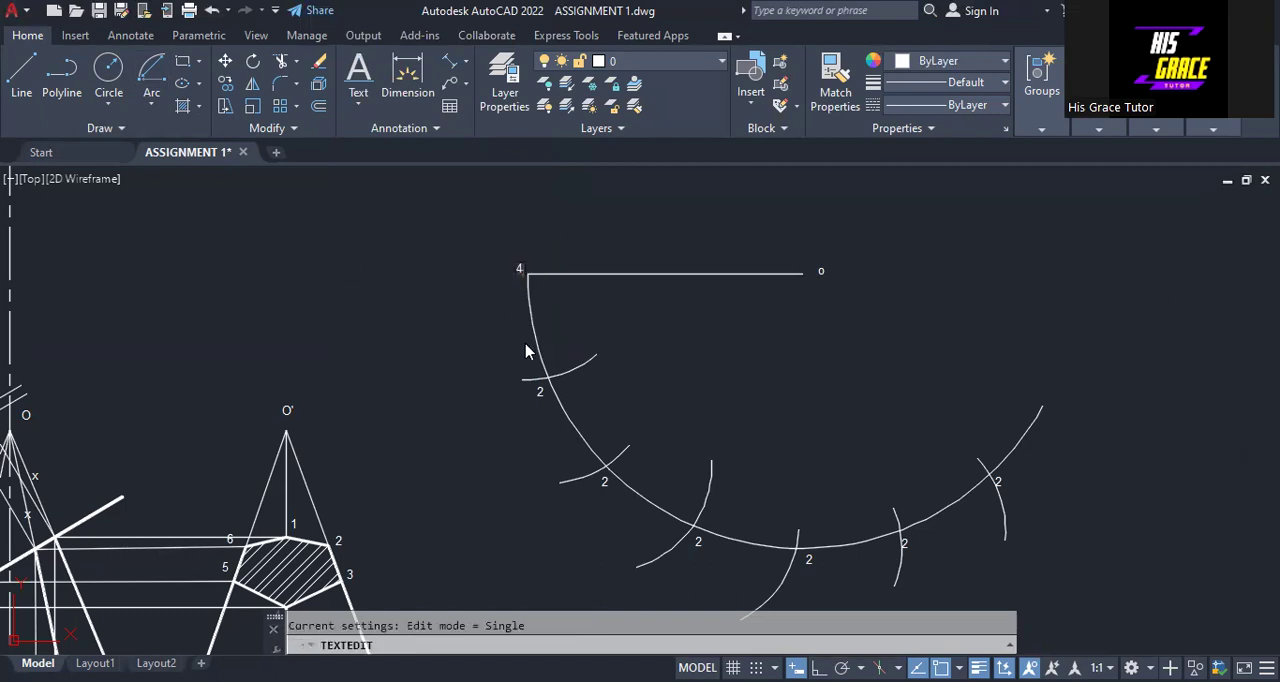
left_click(534, 400)
Change the label at the first division crossing below the line to 5
double_click(537, 396)
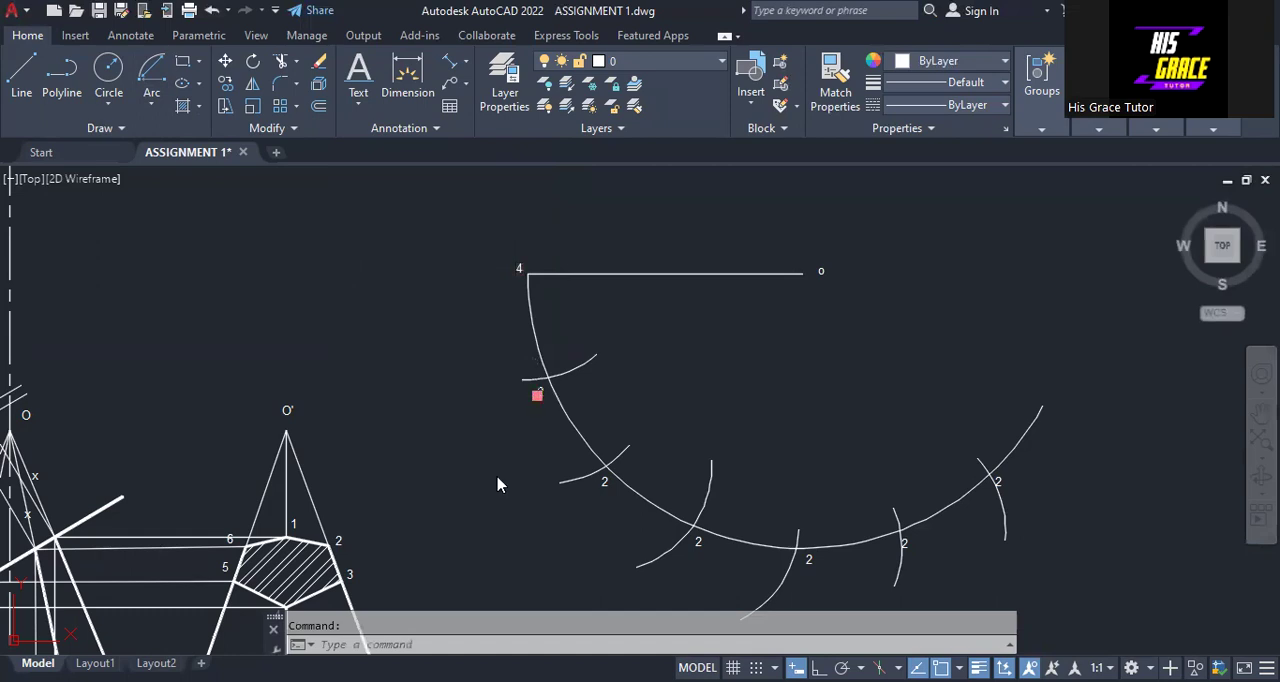
mouse_move(430, 452)
middle_mouse_down()
mouse_move(506, 354)
mouse_move(726, 177)
middle_mouse_up()
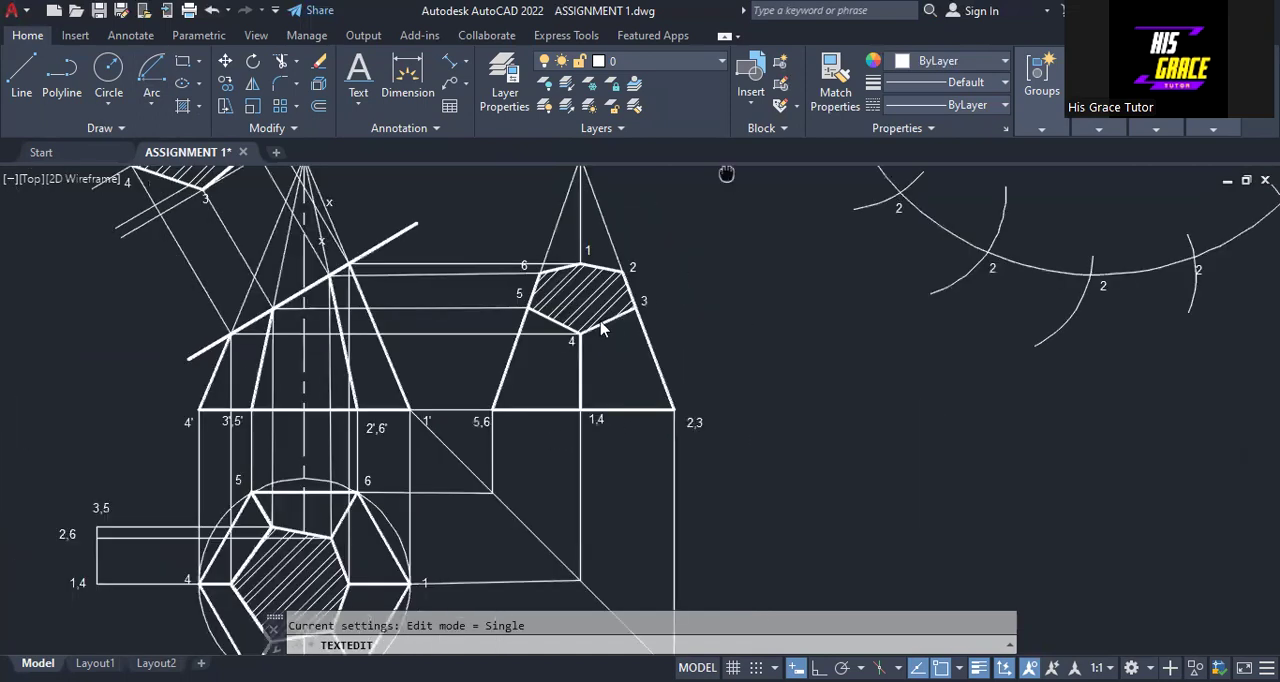
middle_click_drag(800, 342, 509, 486)
middle_click_drag(520, 320, 471, 405)
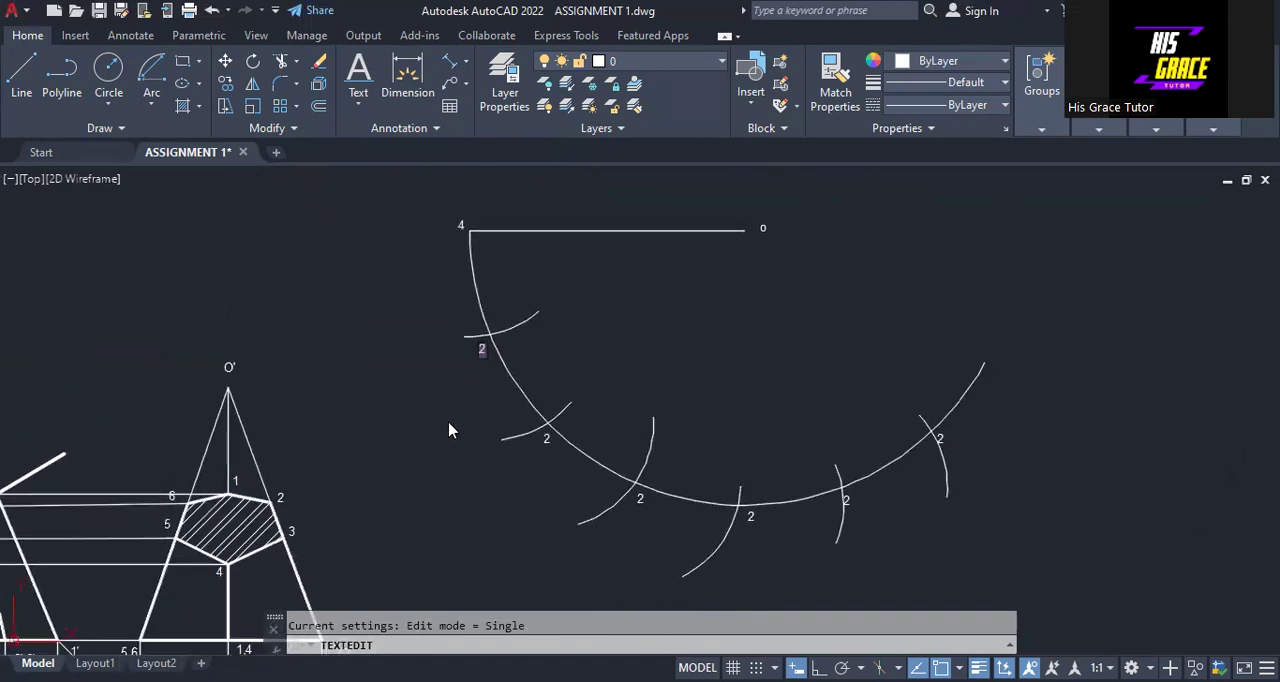
type("5")
Change the label at the sixth division crossing to 4 and the one at the fifth crossing to 5
left_click(938, 440)
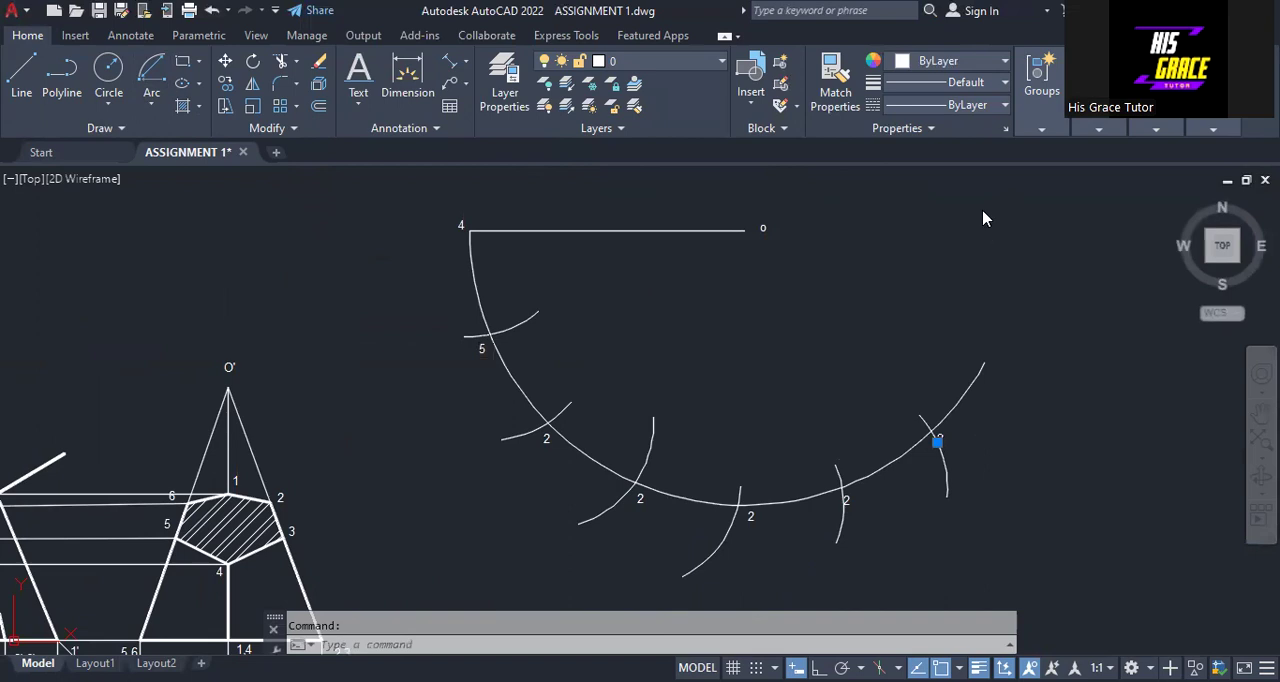
type("4")
key("Return")
key("Escape")
double_click(843, 504)
type("5")
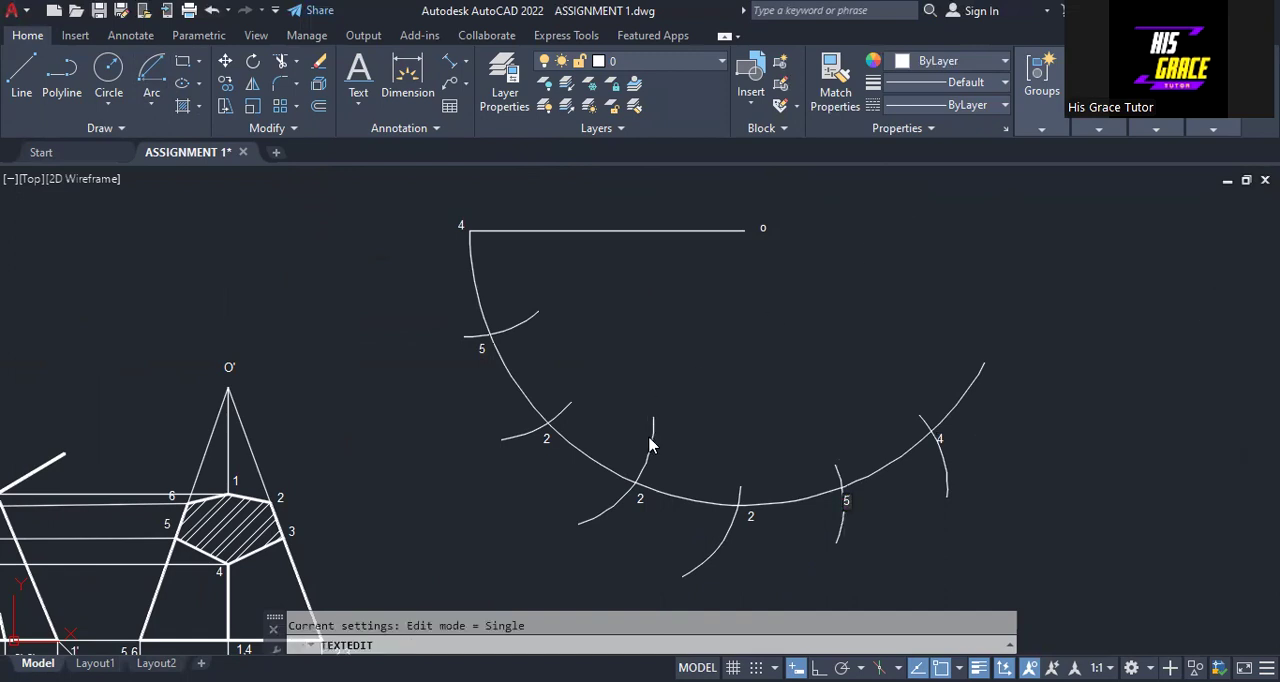
key("Return")
double_click(544, 441)
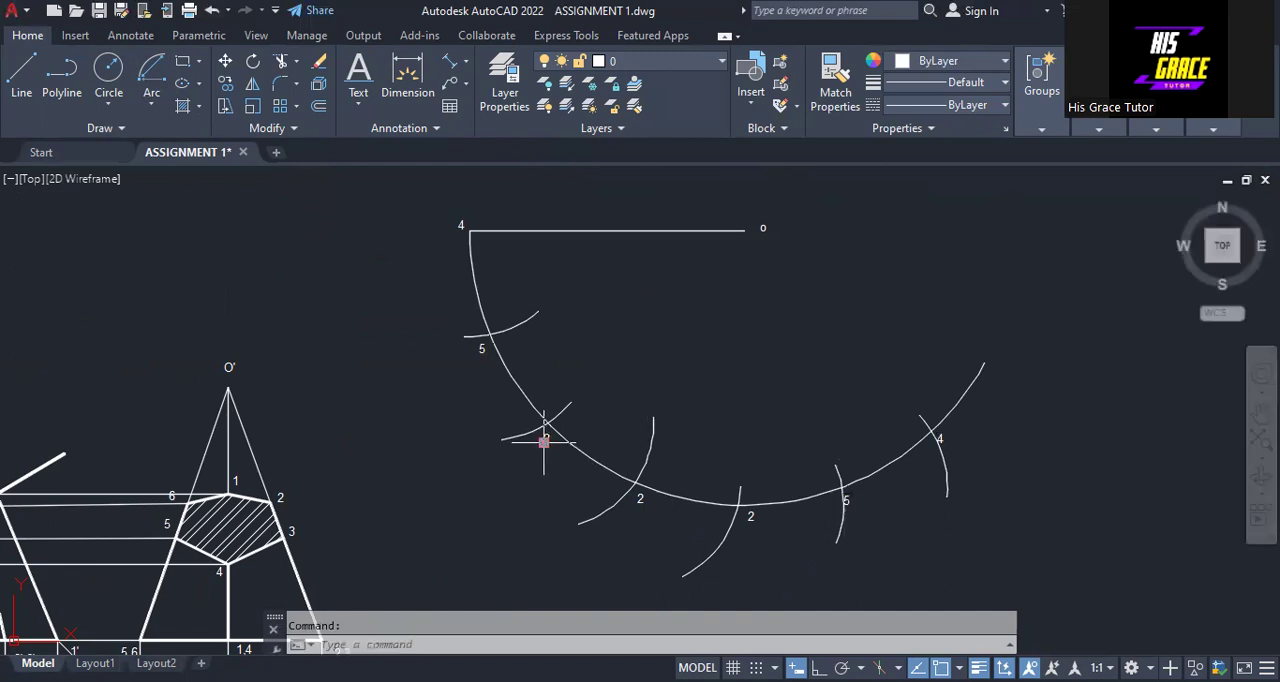
right_click(544, 441)
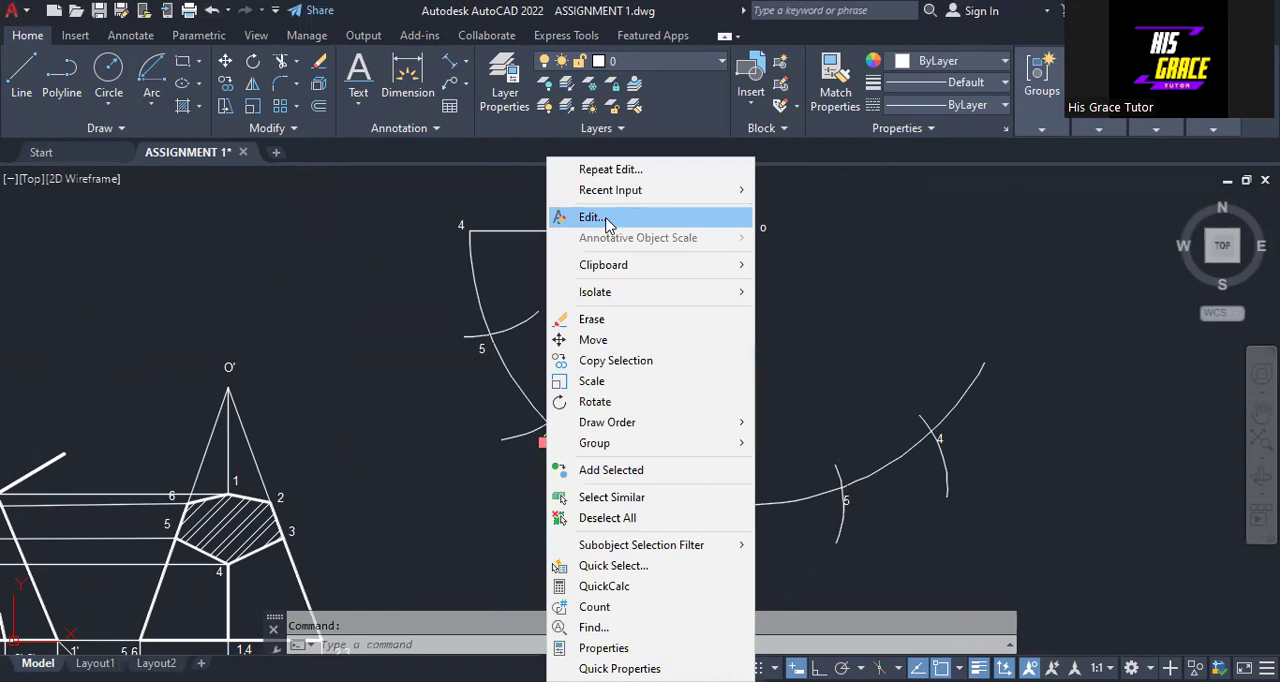
left_click(590, 217)
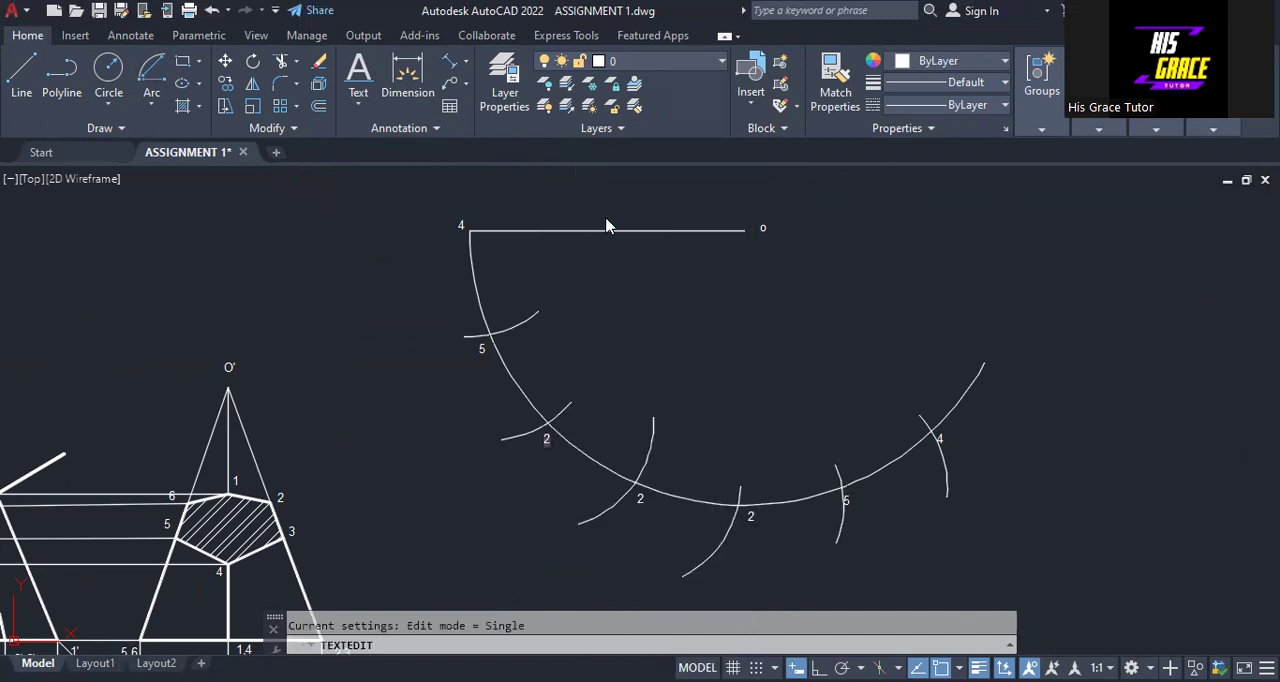
Change the label at the first division crossing to 3 and the one at the fourth crossing to 6
left_click(481, 348)
right_click(481, 348)
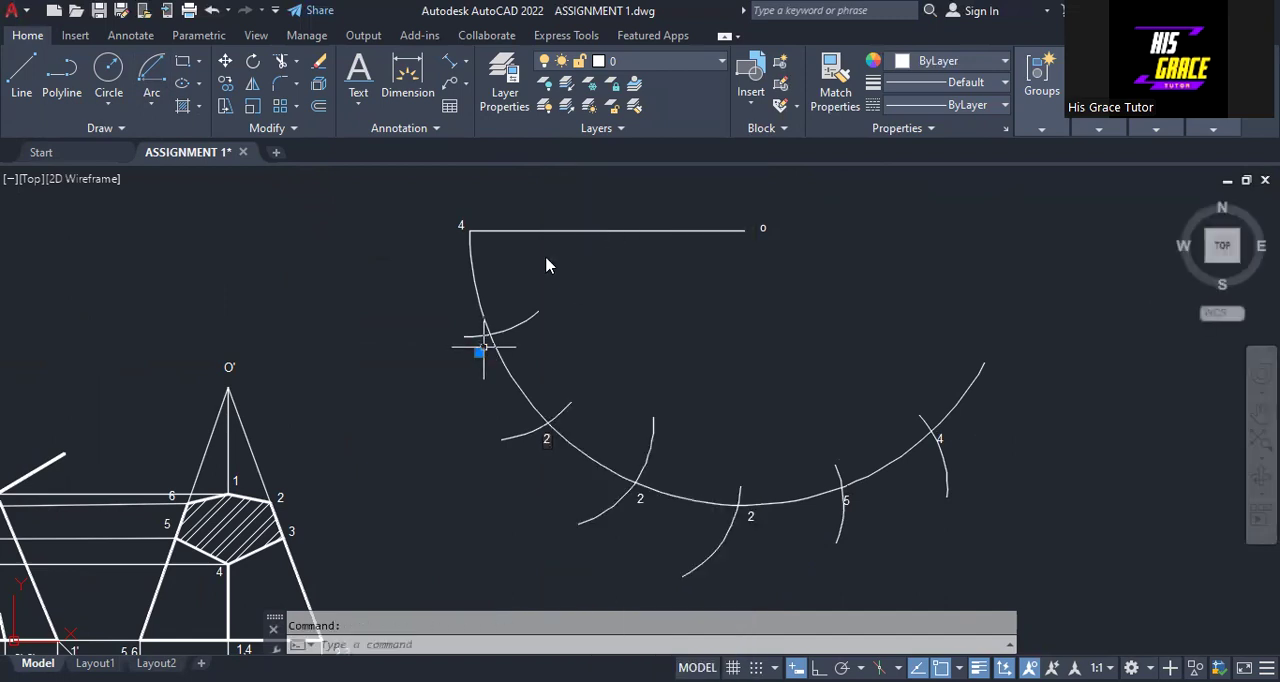
left_click(553, 218)
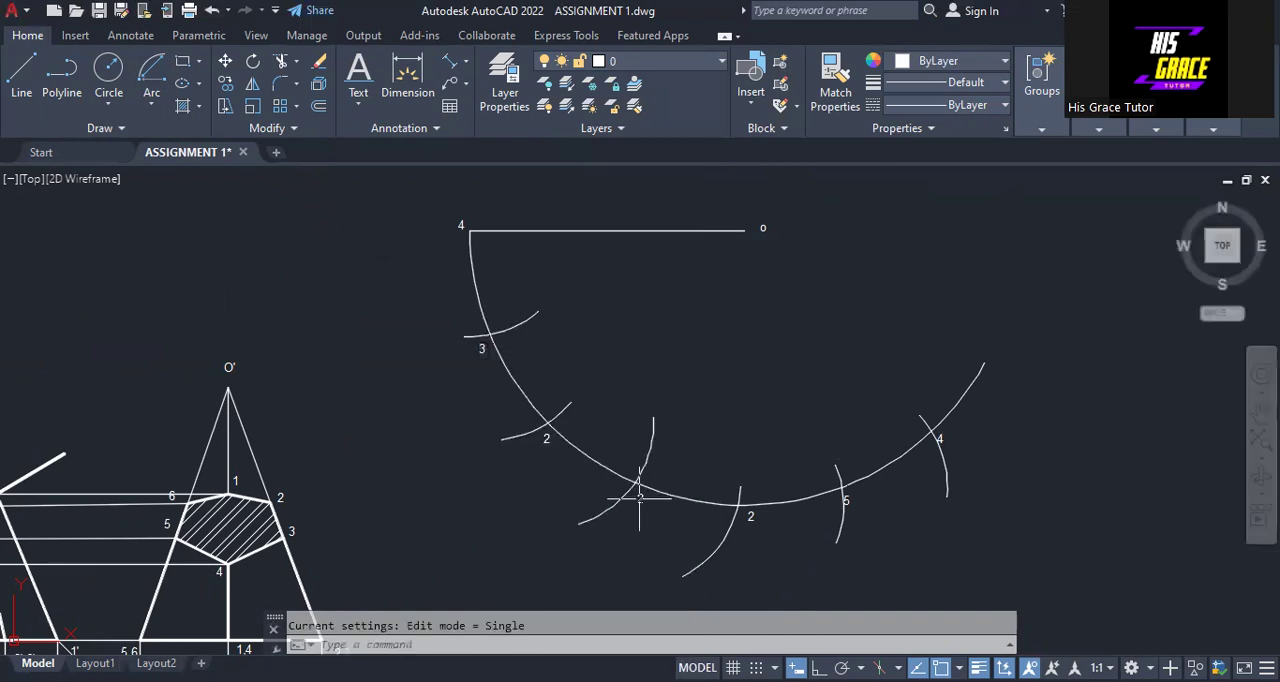
left_click(749, 520)
right_click(749, 520)
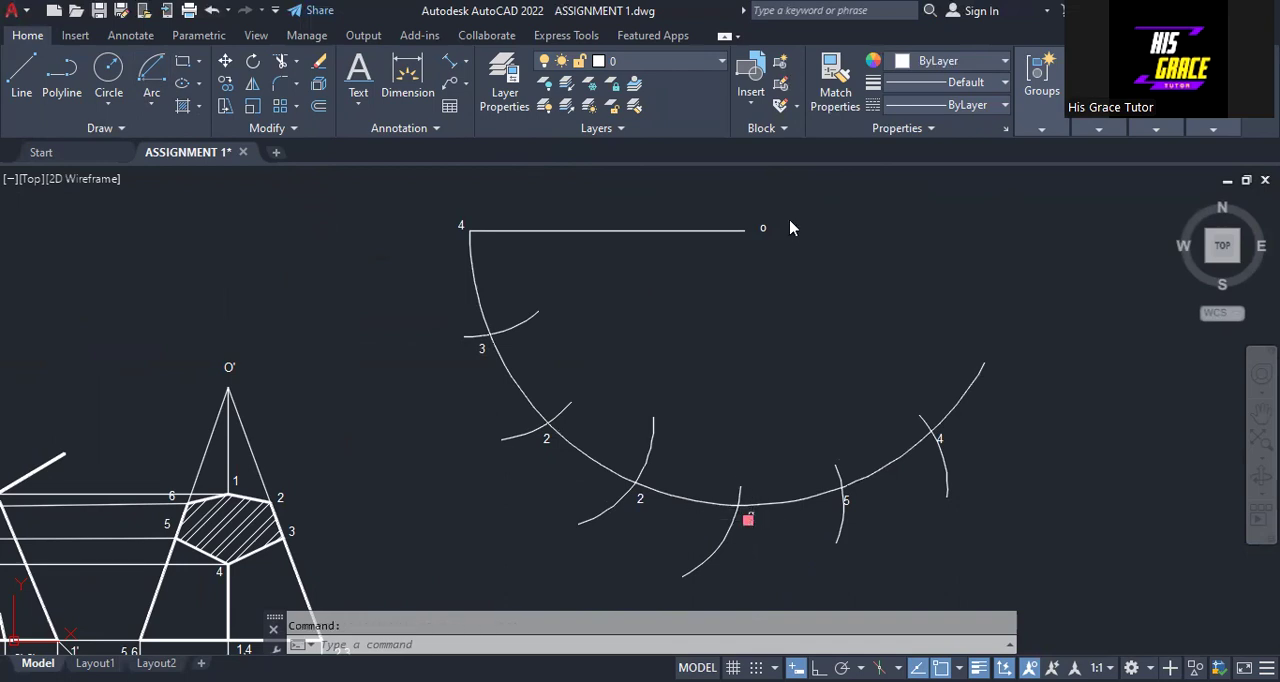
double_click(750, 518)
type("6")
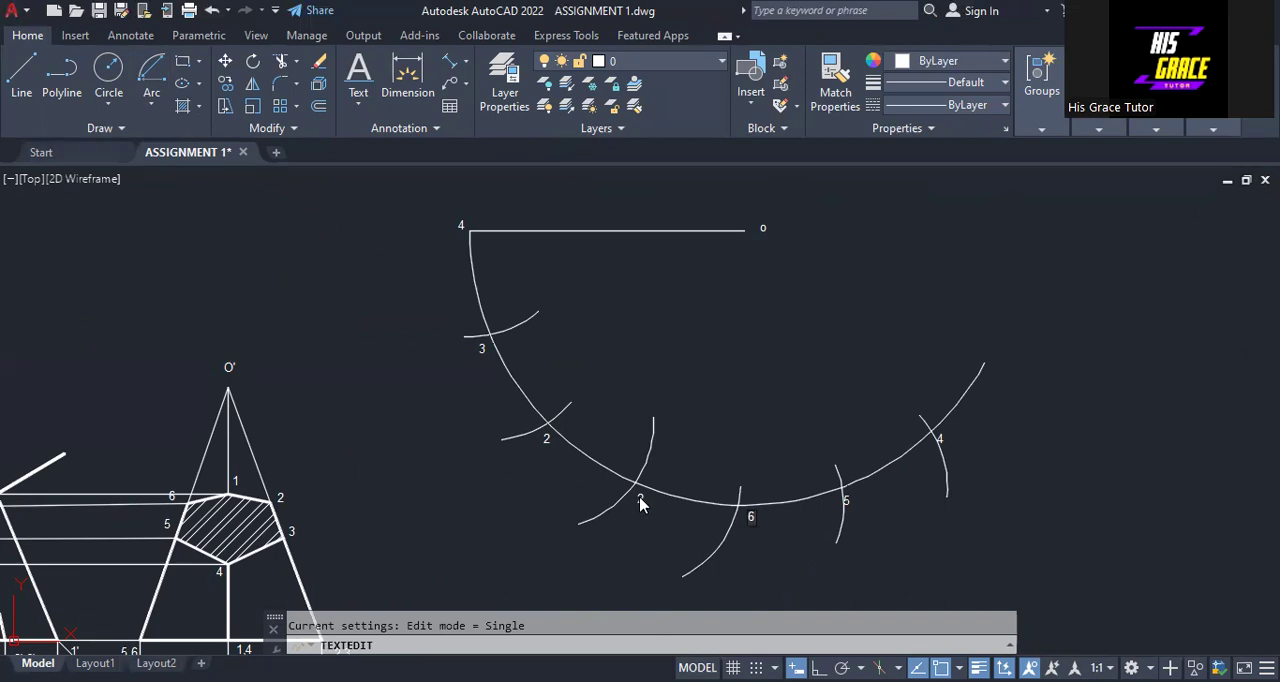
Change the label at the third division crossing to 1
left_click(639, 497)
left_click(639, 497)
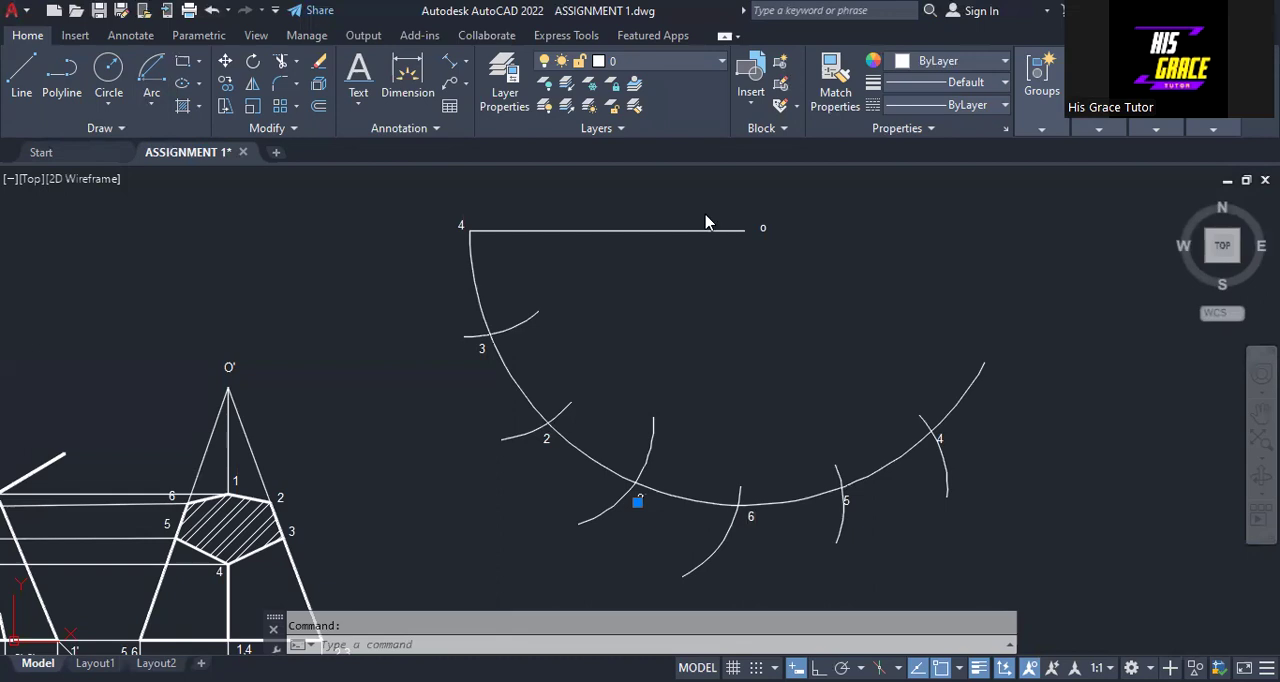
type("1")
left_click(999, 291)
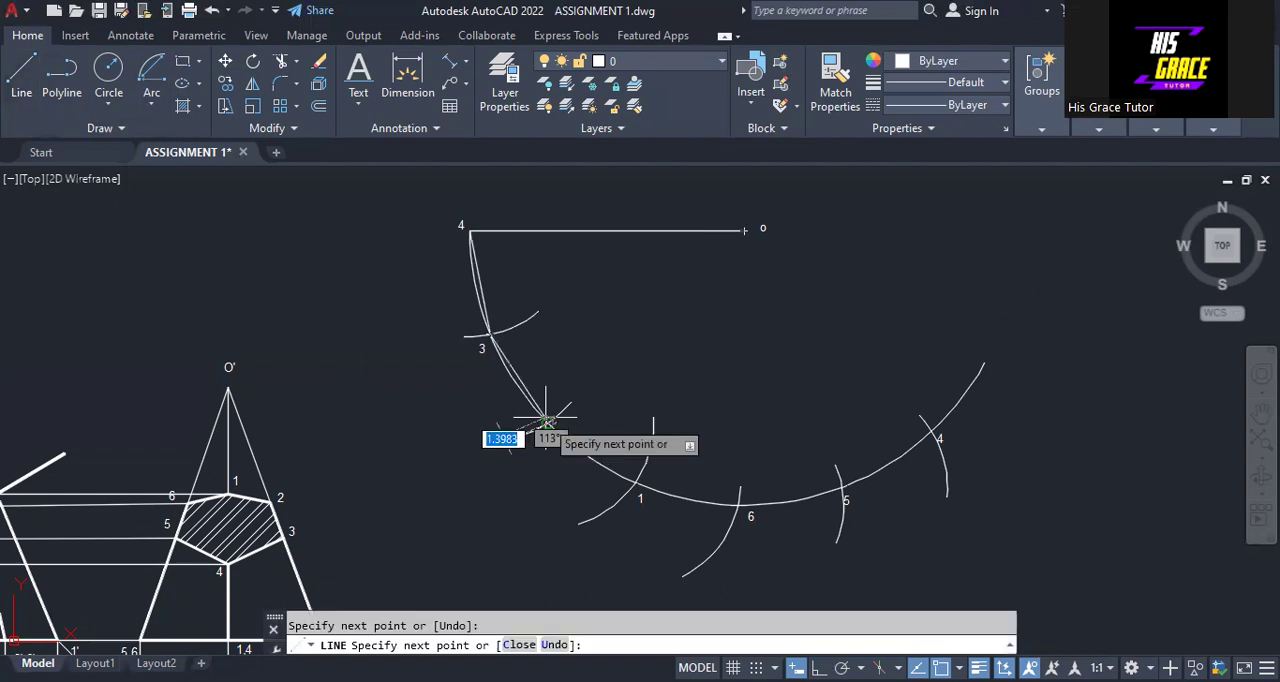
Connect the division points along the large arc with straight base edges in the order 4, 3, 2, 1, 6, 5, 4
left_click(546, 422)
left_click(638, 484)
left_click(740, 503)
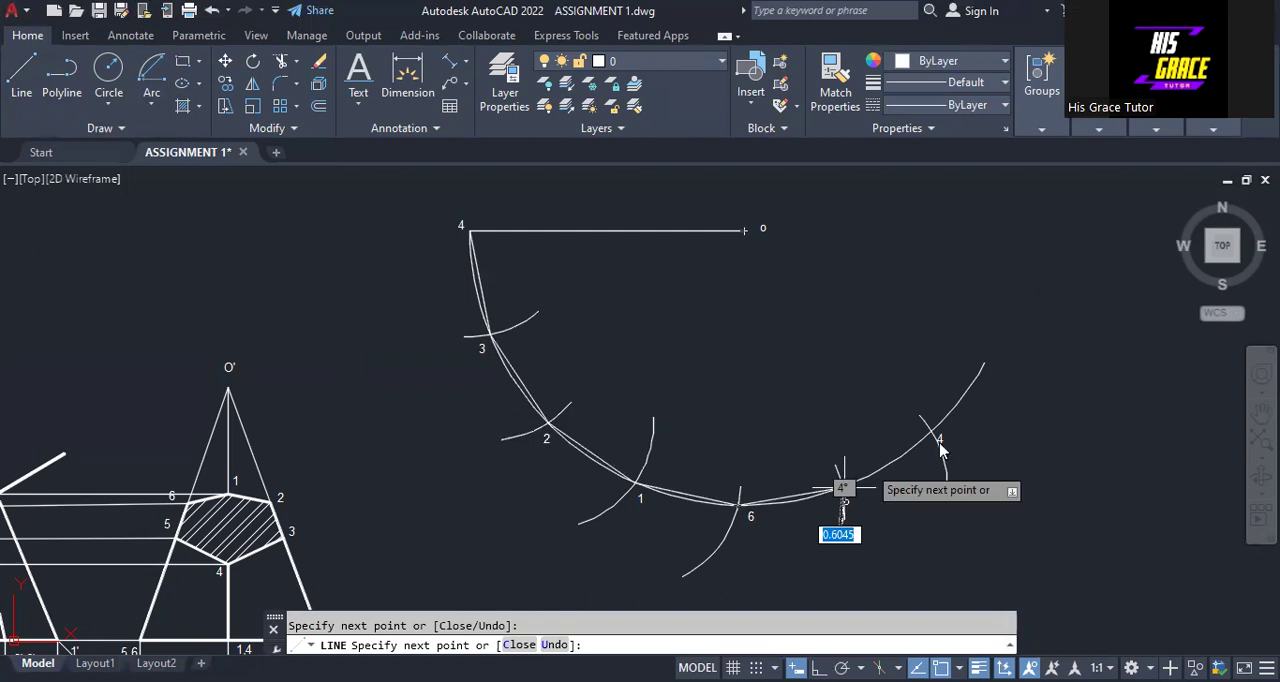
left_click(843, 488)
key("Return")
Draw straight lines from apex o to base points 3, 2, 1, 6, 5 and the end point 4
right_click(855, 268)
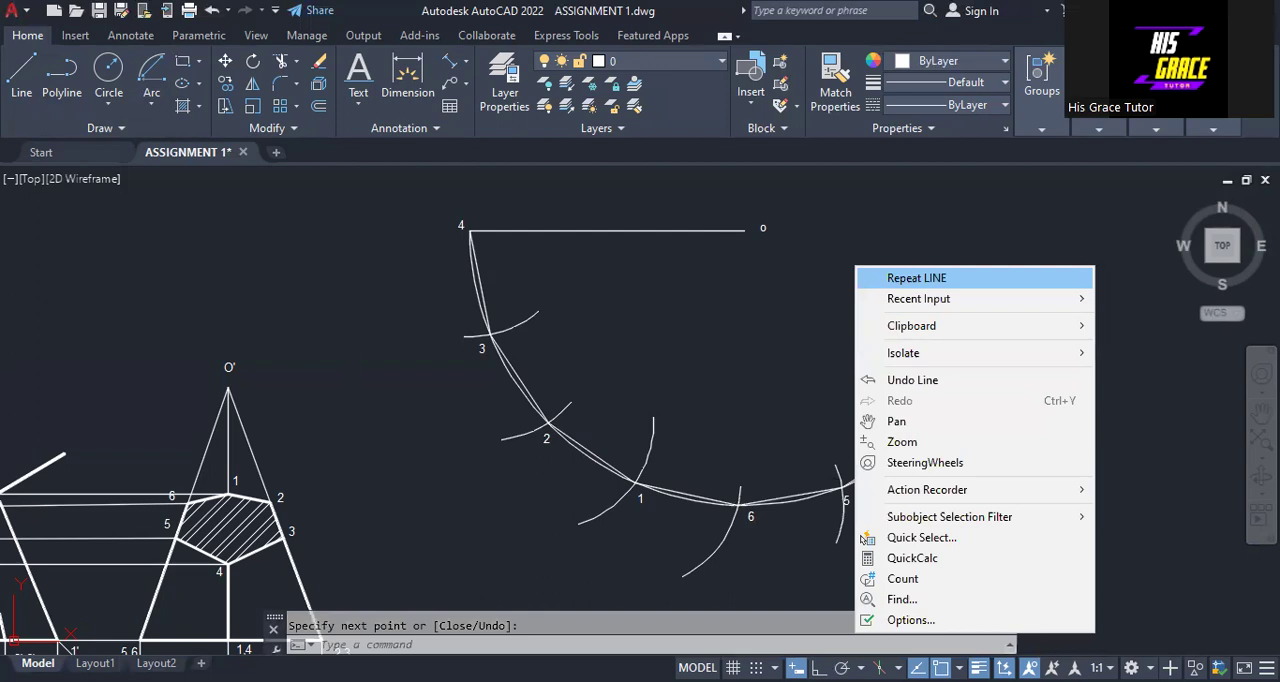
left_click(858, 278)
left_click(744, 230)
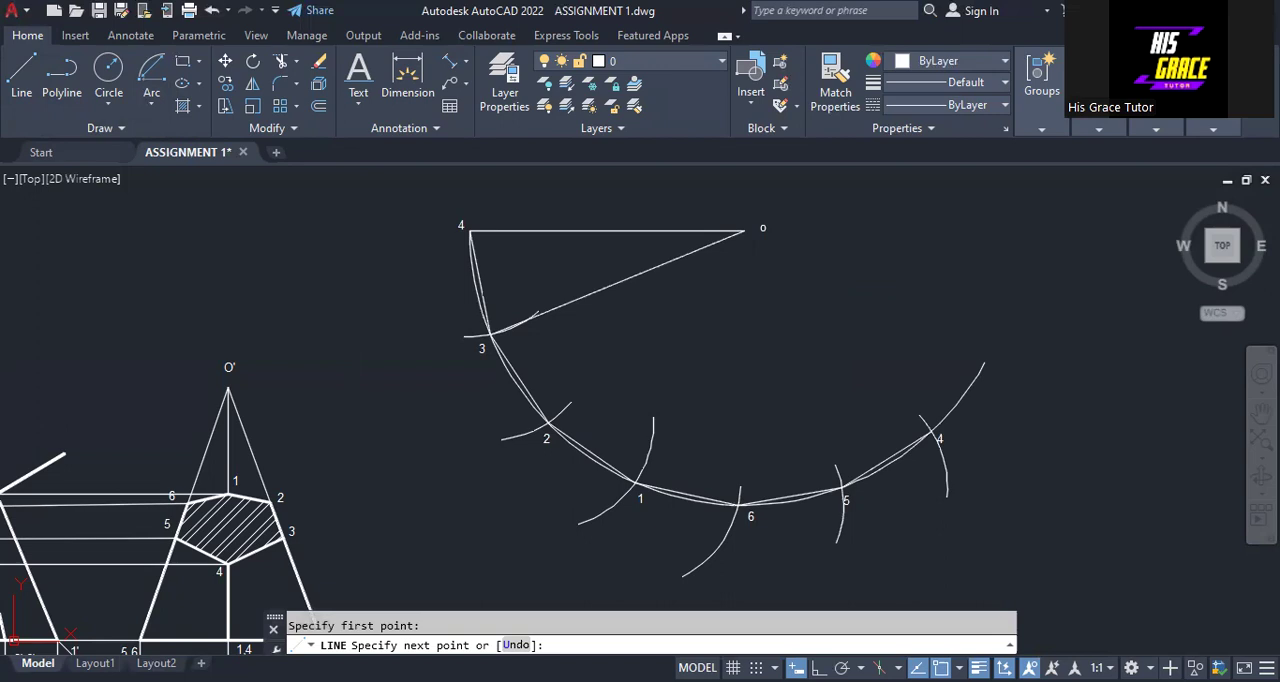
right_click(714, 320)
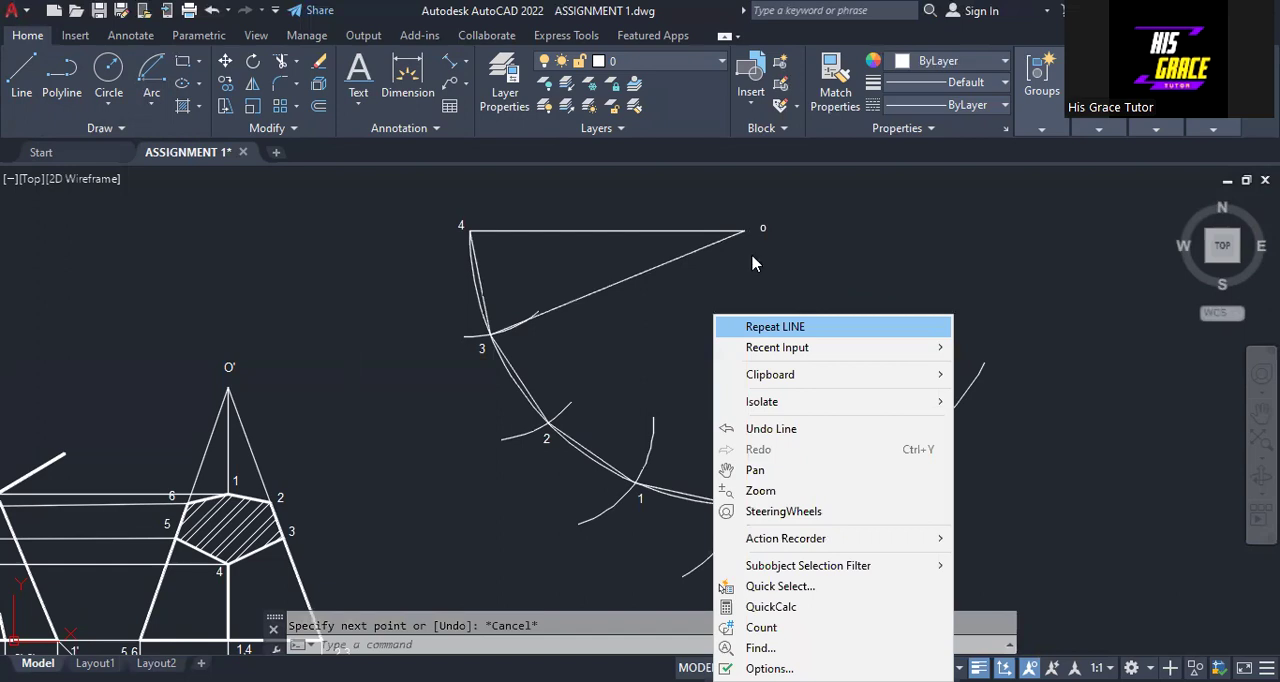
right_click(725, 299)
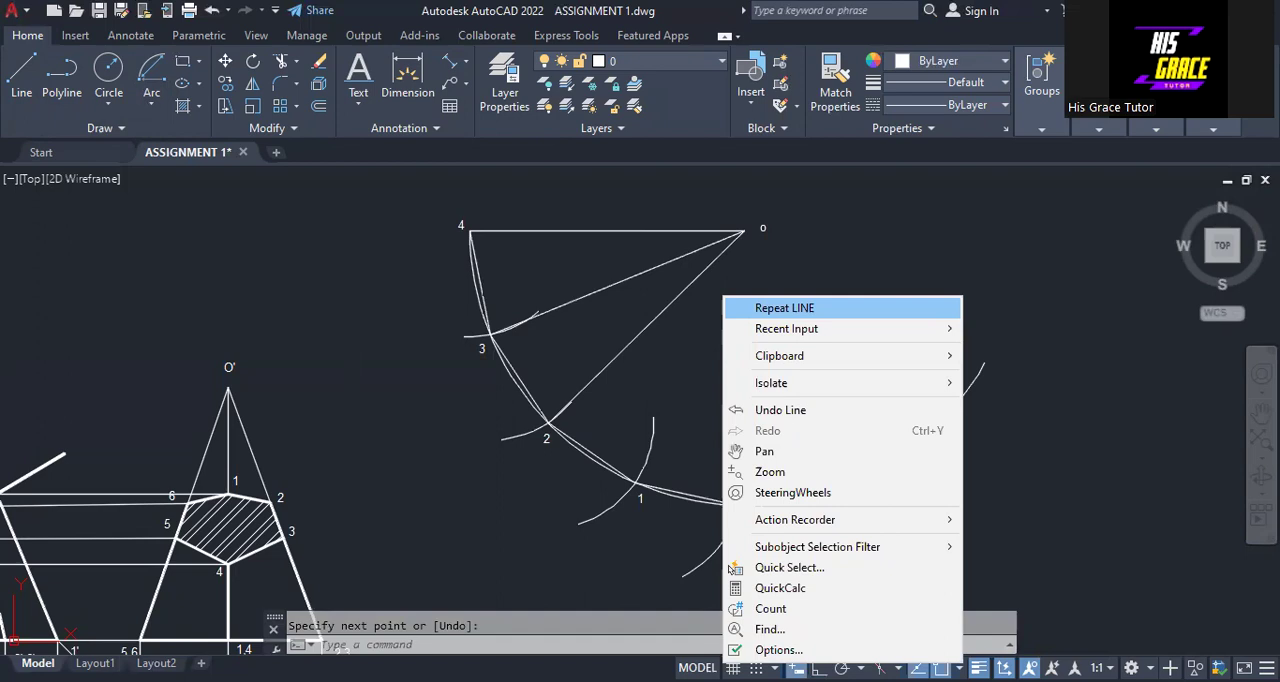
left_click(740, 307)
left_click(636, 484)
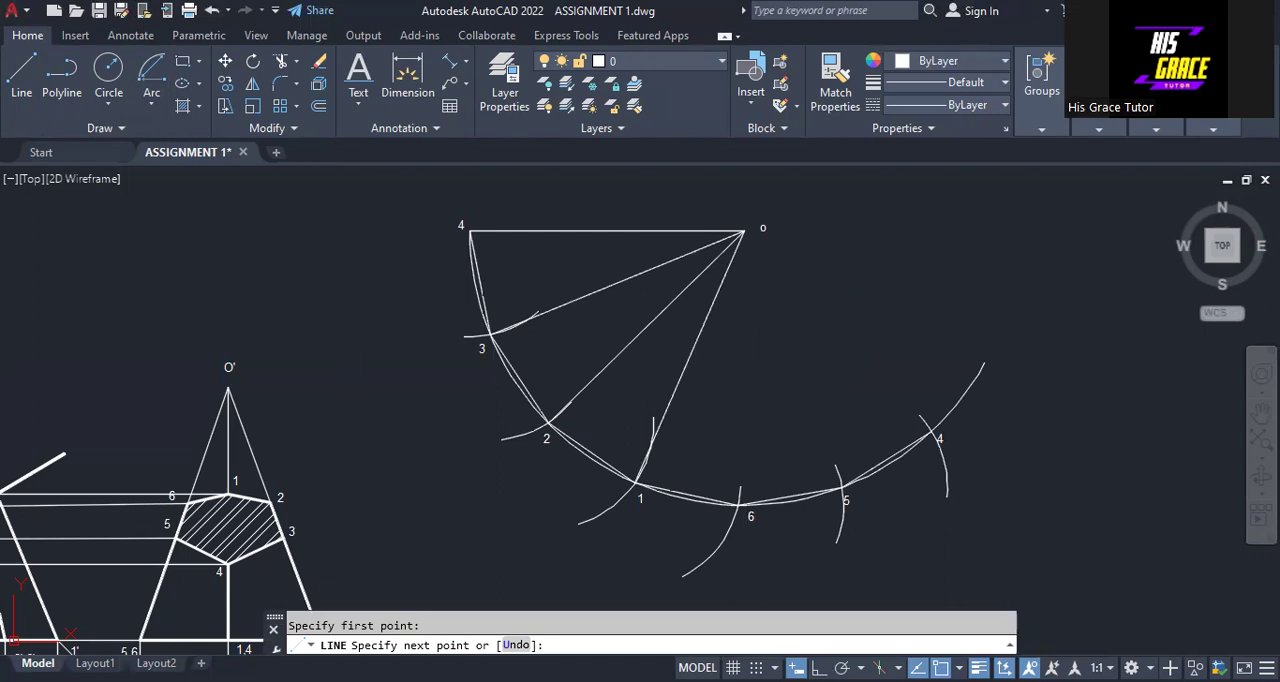
left_click(744, 232)
key("Return")
right_click(782, 245)
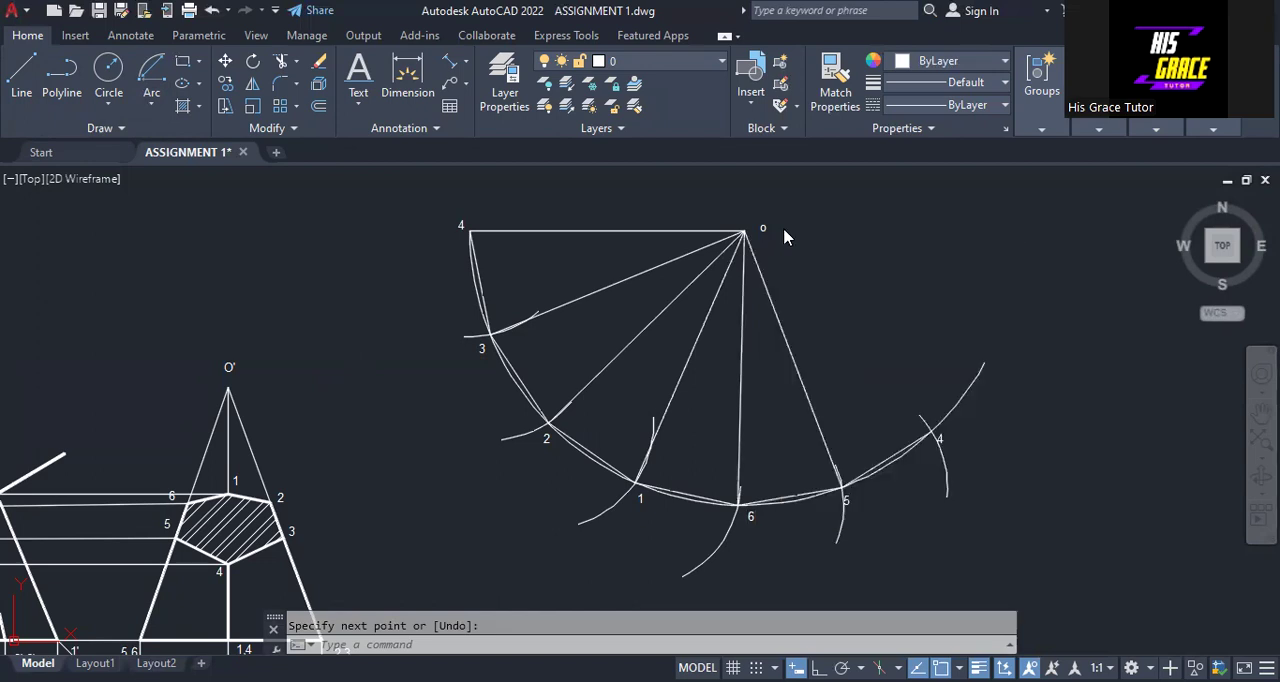
right_click(782, 230)
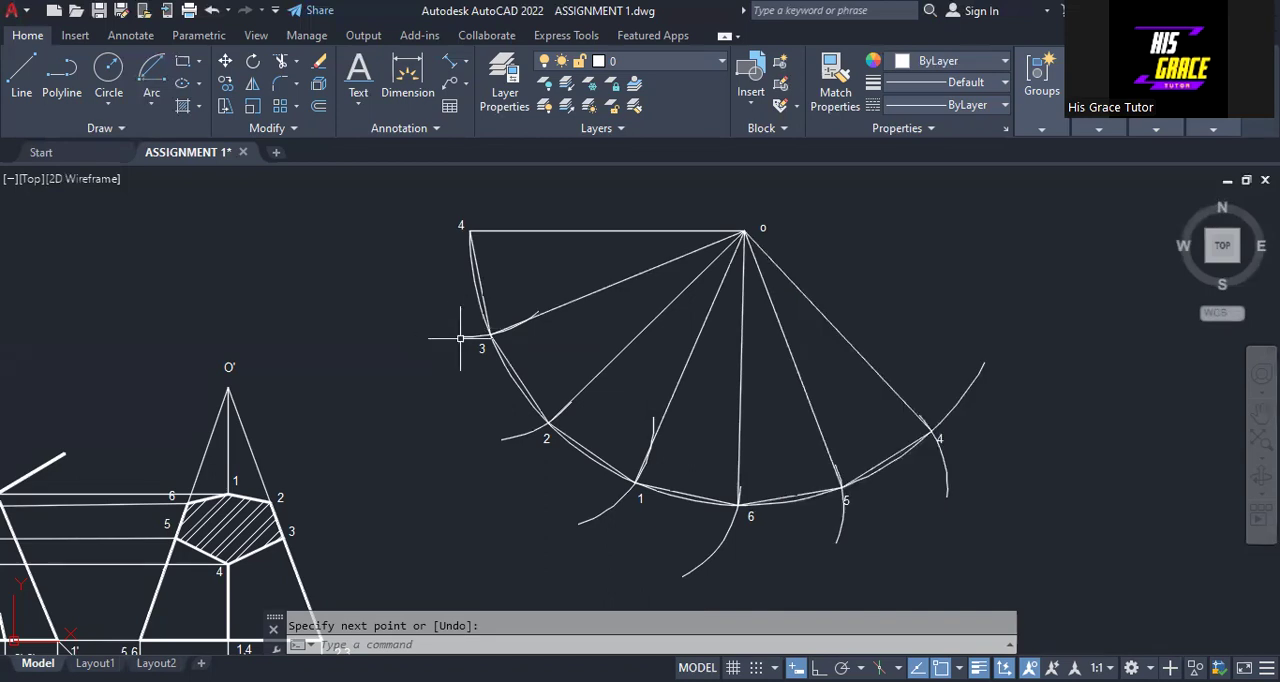
Erase the six short construction arcs that cross the large arc at the numbered division points
left_click(460, 338)
key("Return")
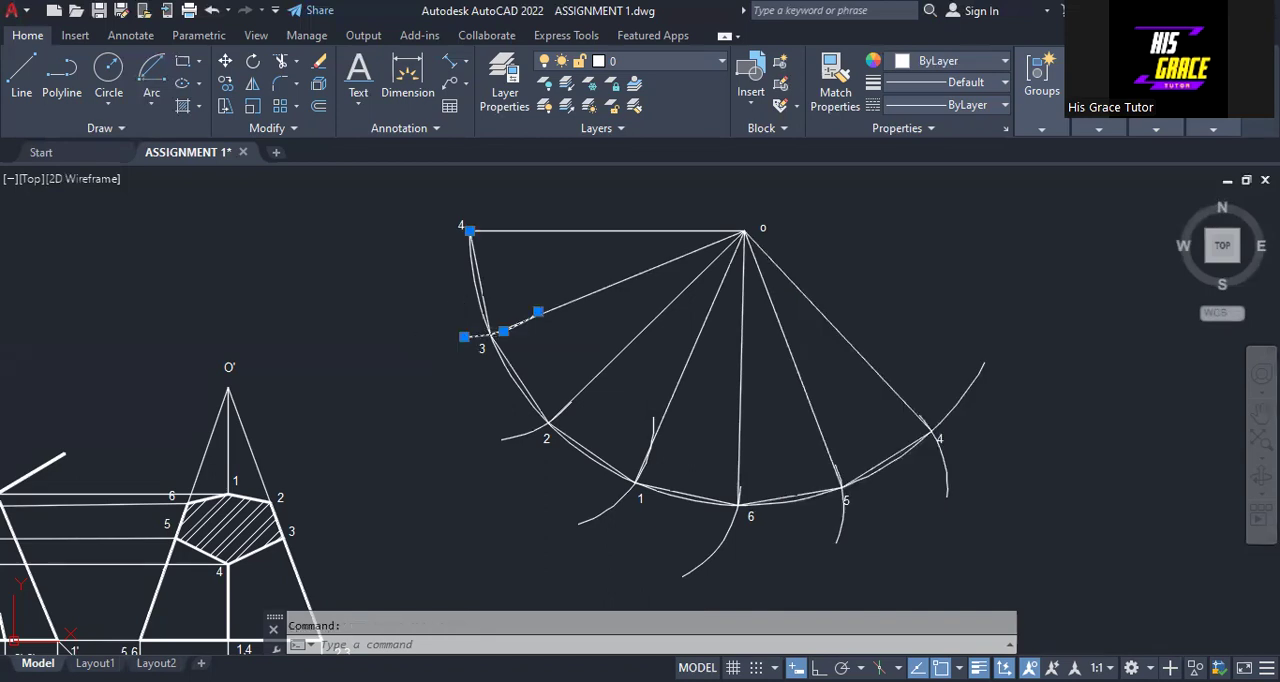
left_click(515, 435)
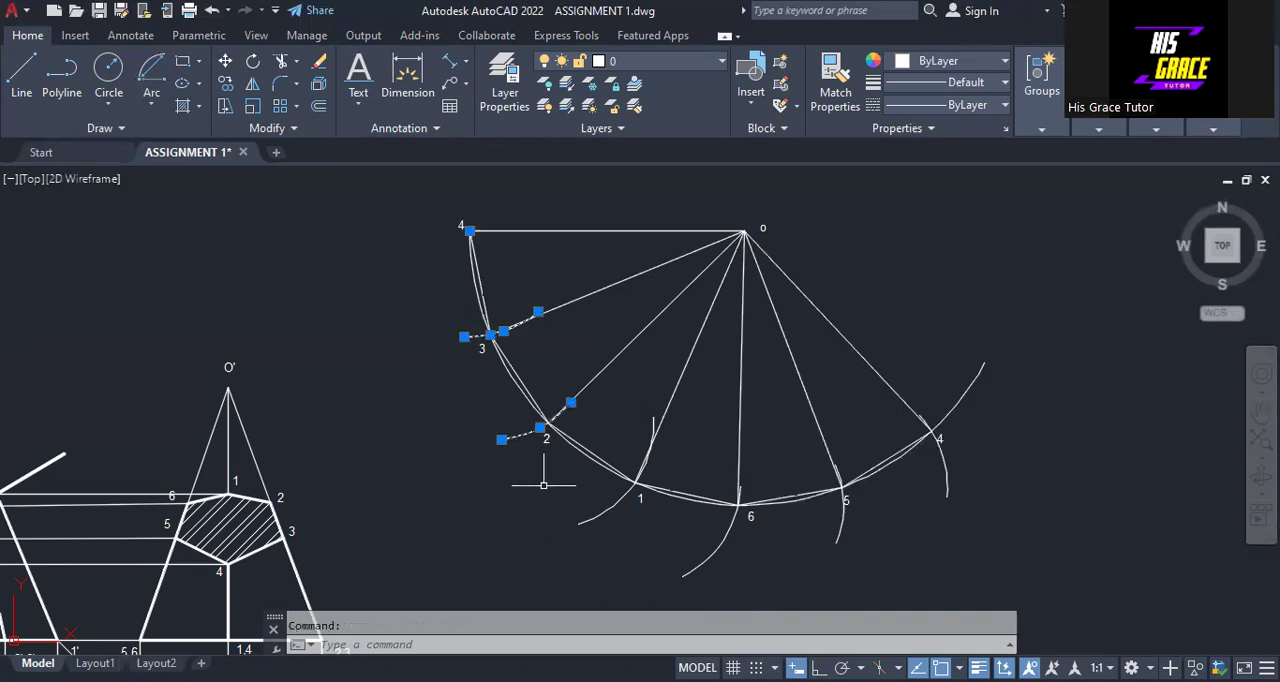
left_click(600, 512)
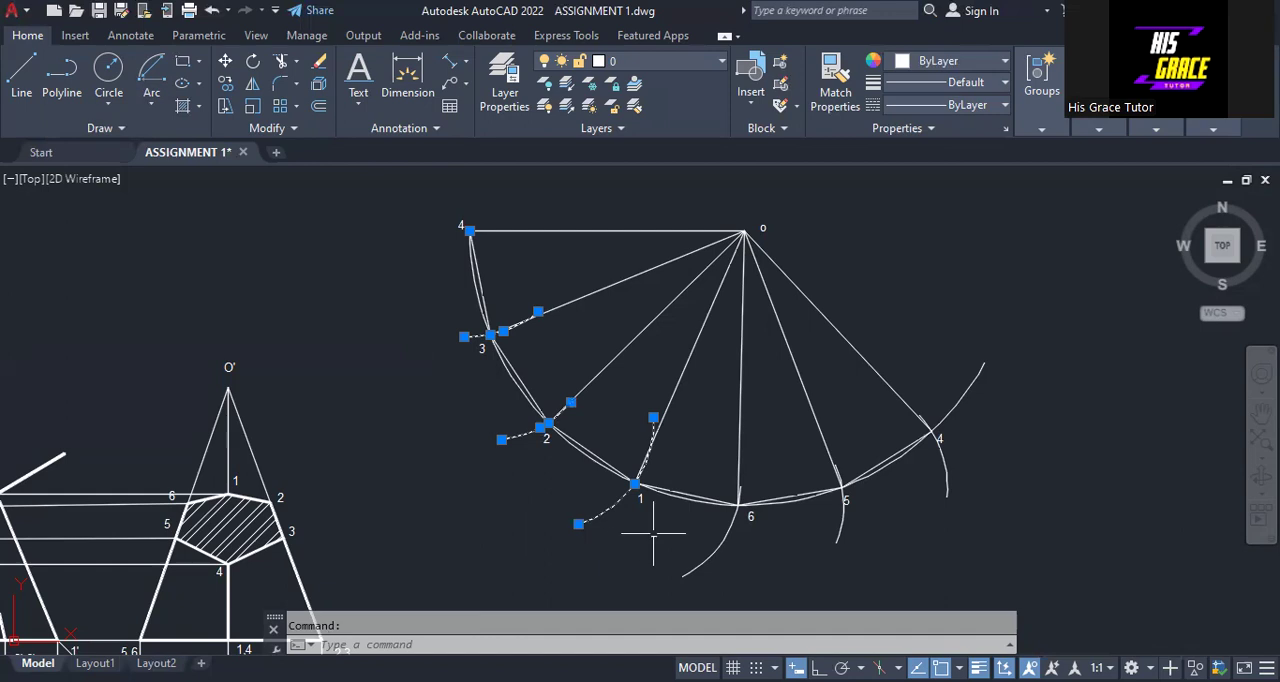
left_click(726, 550)
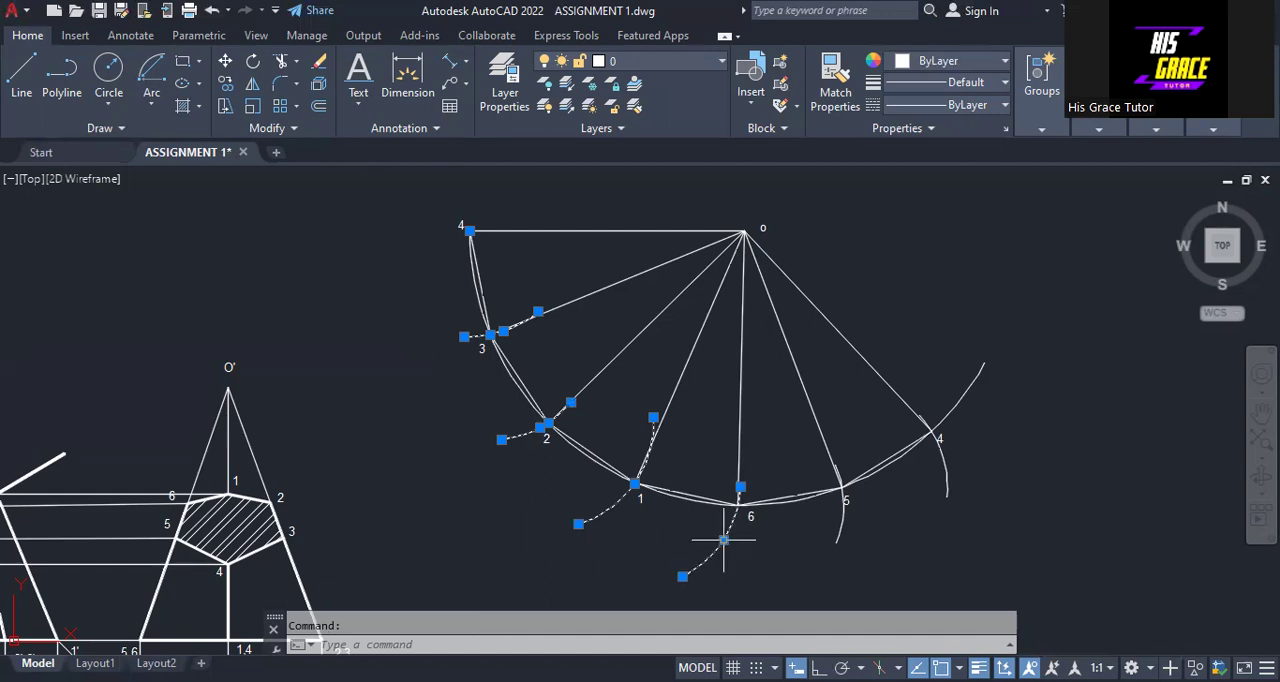
left_click(840, 524)
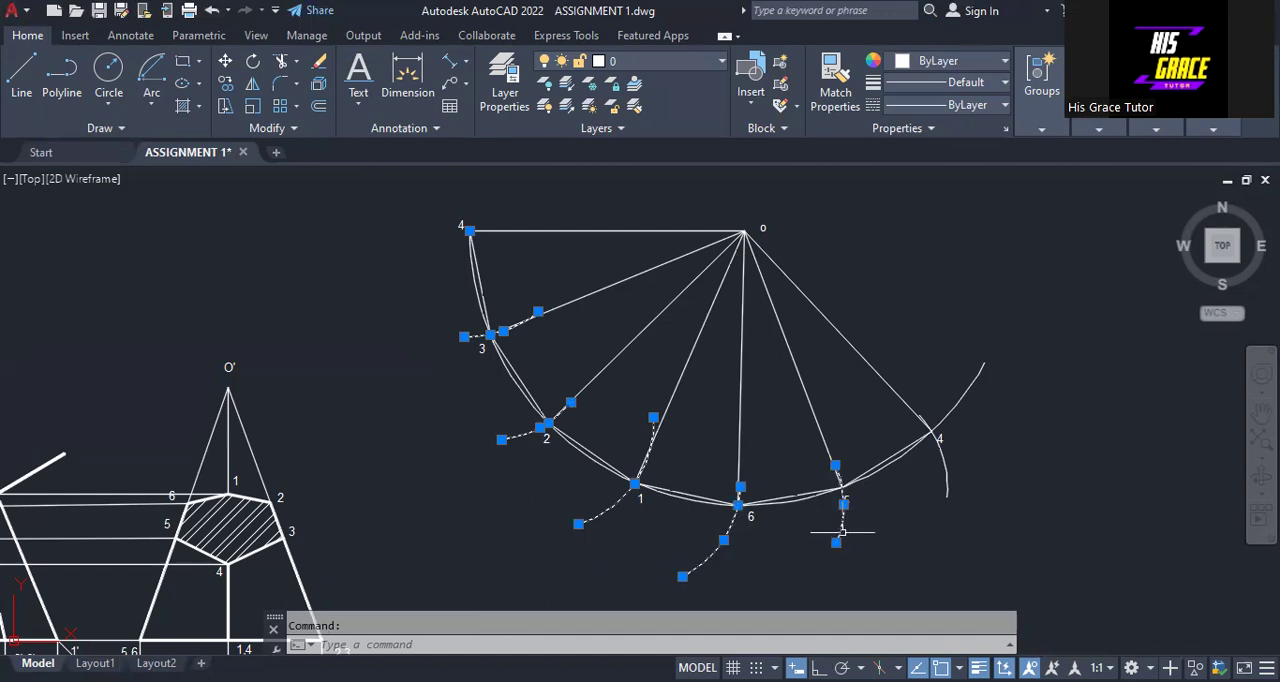
left_click(945, 470)
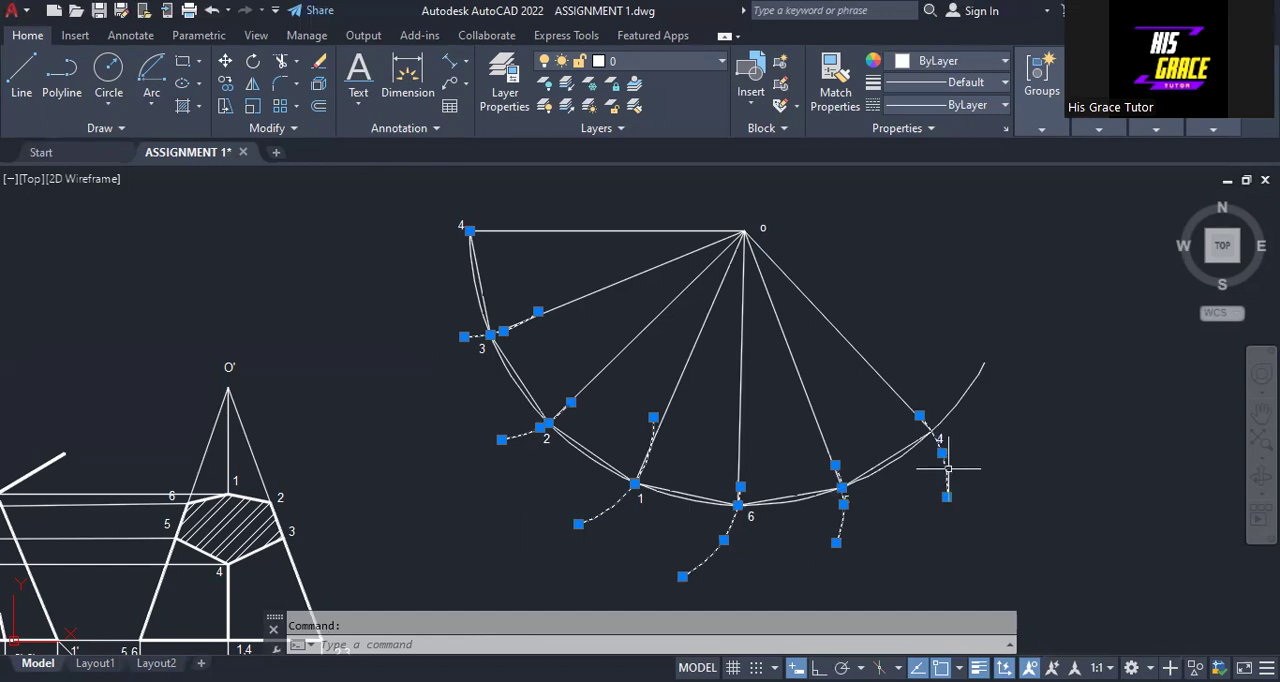
right_click(1006, 421)
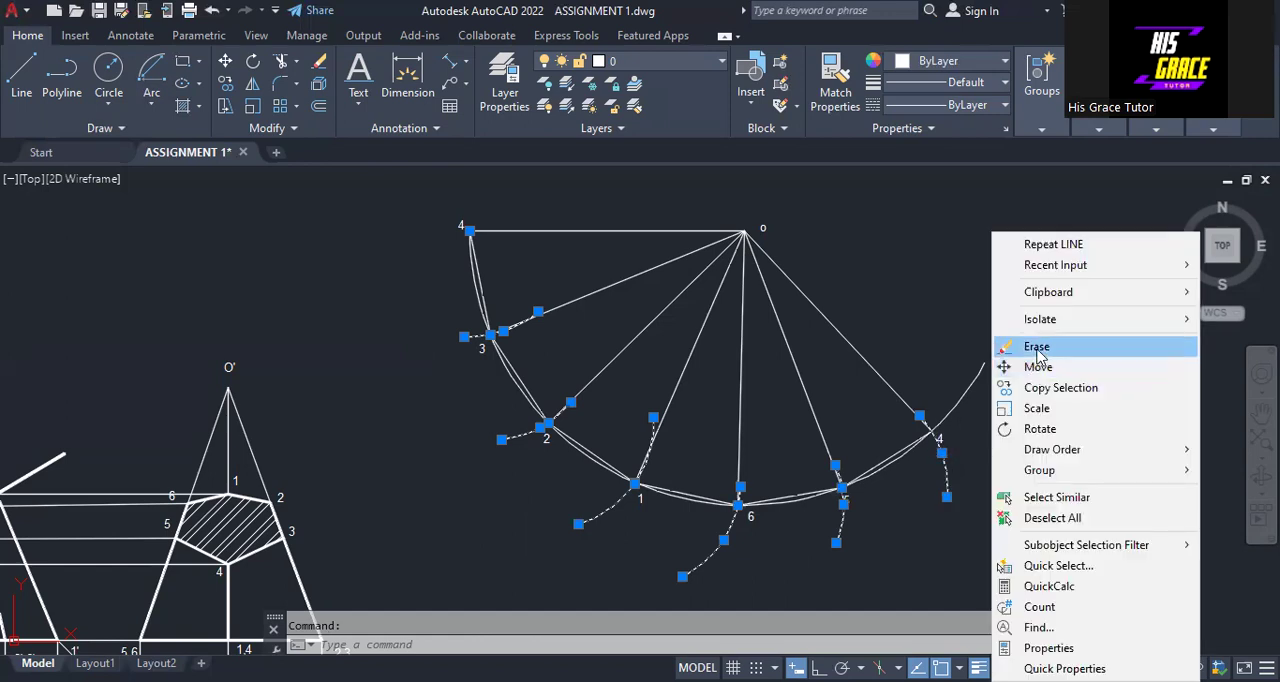
left_click(1038, 348)
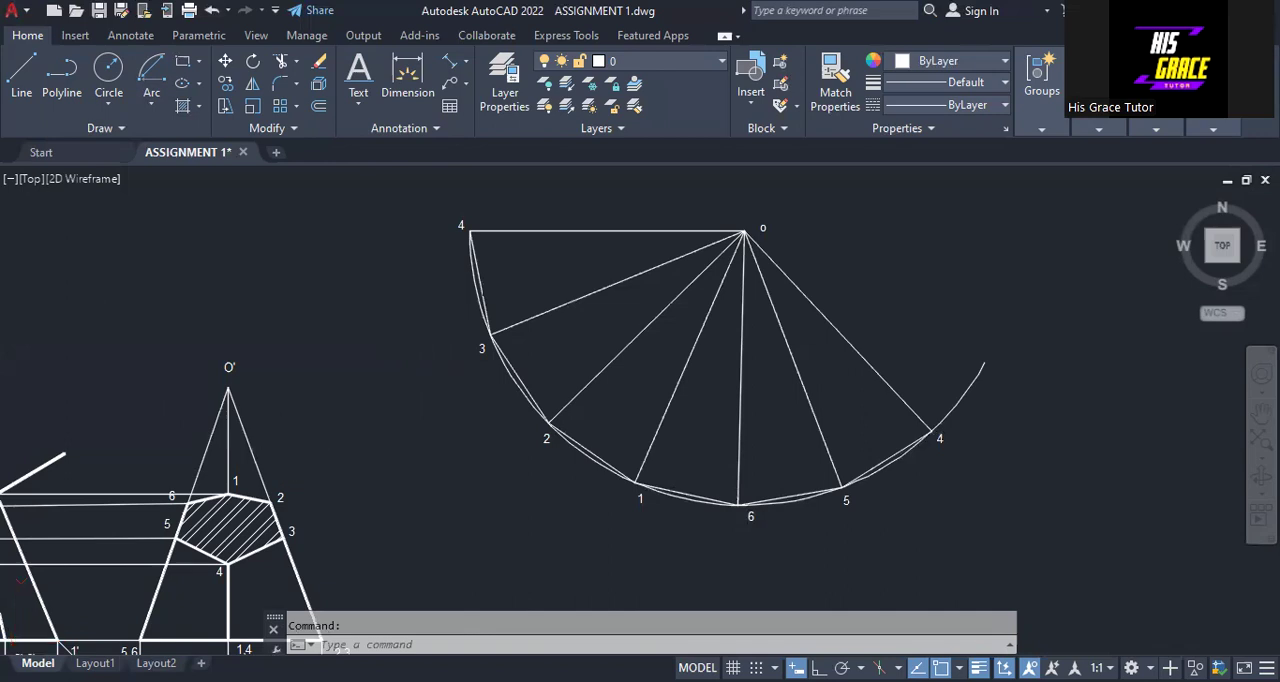
Measure the aligned distance in the front view from apex O to where the cutting line meets edge 4'
scroll(295, 446, "down", 3)
mouse_move(300, 445)
middle_mouse_down()
mouse_move(357, 420)
mouse_move(455, 412)
middle_mouse_up()
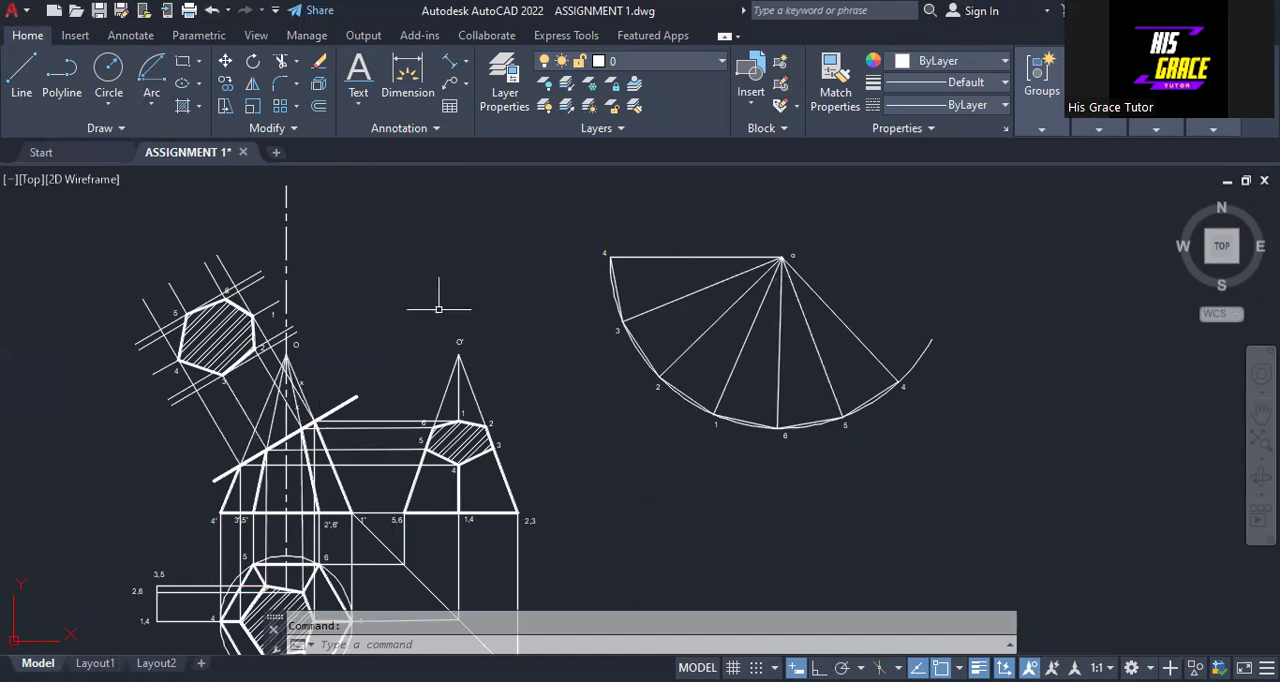
scroll(433, 321, "up", 2)
middle_click_drag(433, 321, 471, 294)
scroll(428, 314, "down", 1)
scroll(435, 311, "up", 1)
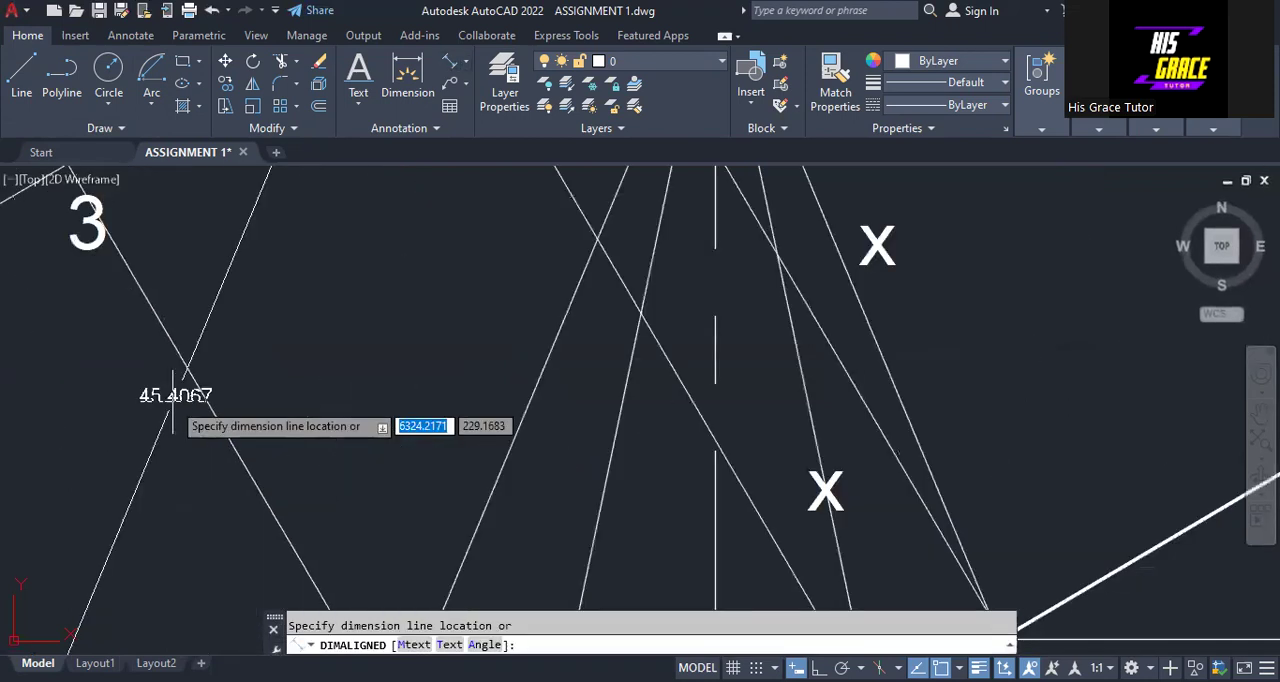
scroll(173, 398, "up", 3)
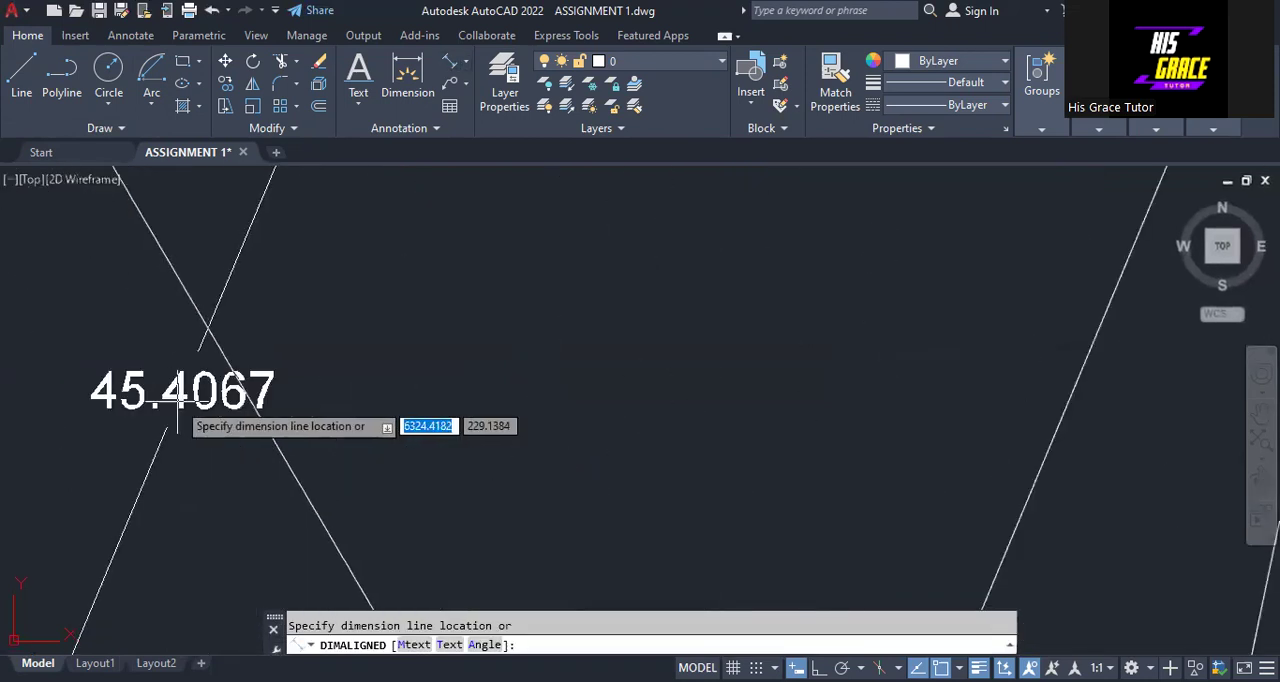
scroll(177, 398, "down", 5)
scroll(177, 398, "down", 5)
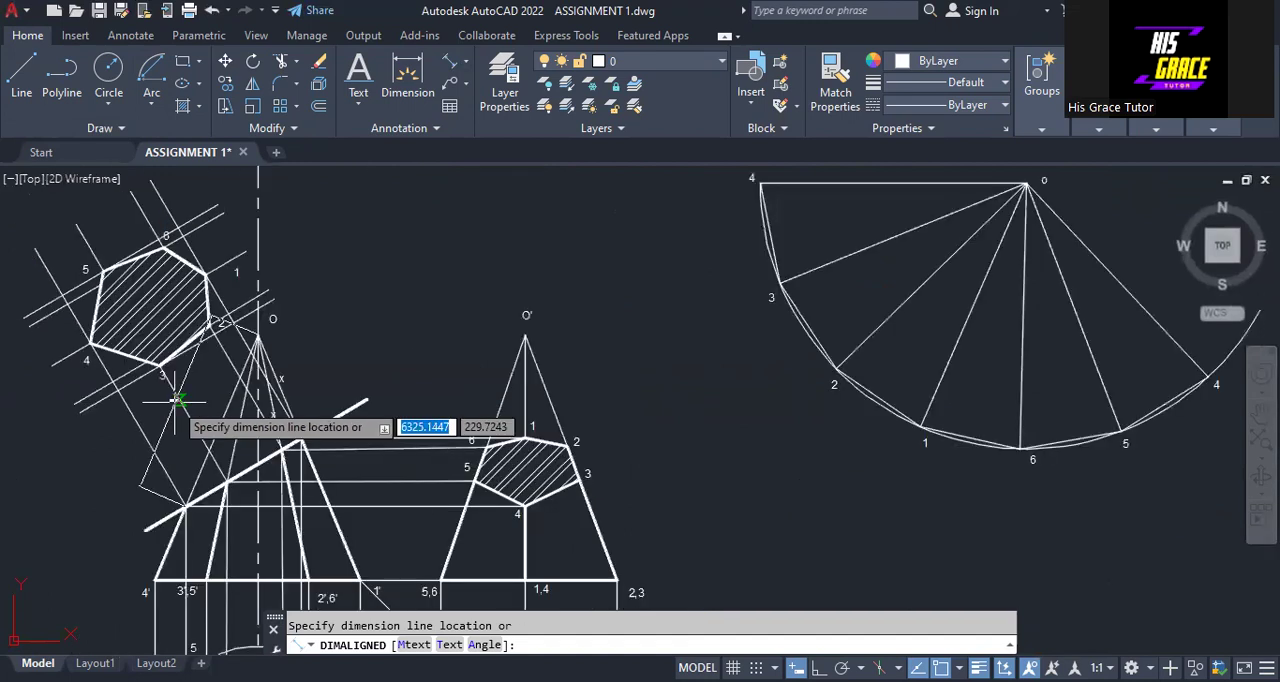
key("Escape")
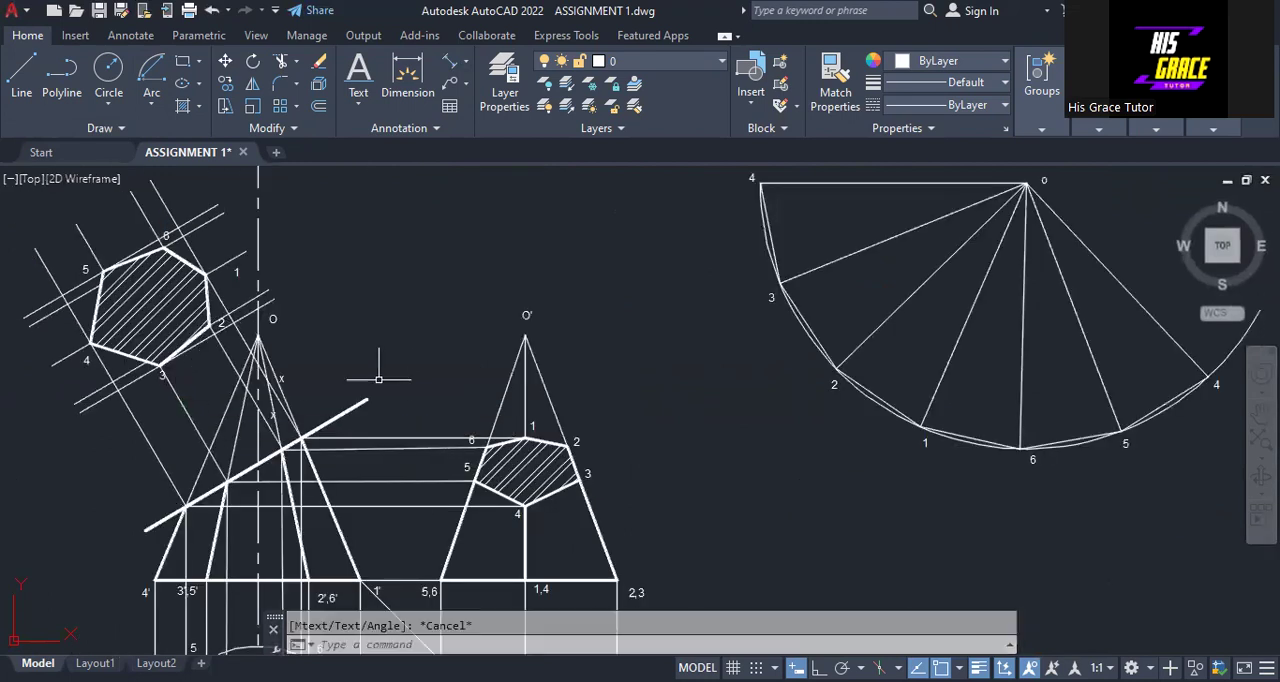
Draw a short Center, Start, Length arc centred on o at radius 45.4067 across the horizontal line to 4
mouse_move(601, 335)
middle_mouse_down()
mouse_move(566, 389)
mouse_move(519, 425)
middle_mouse_up()
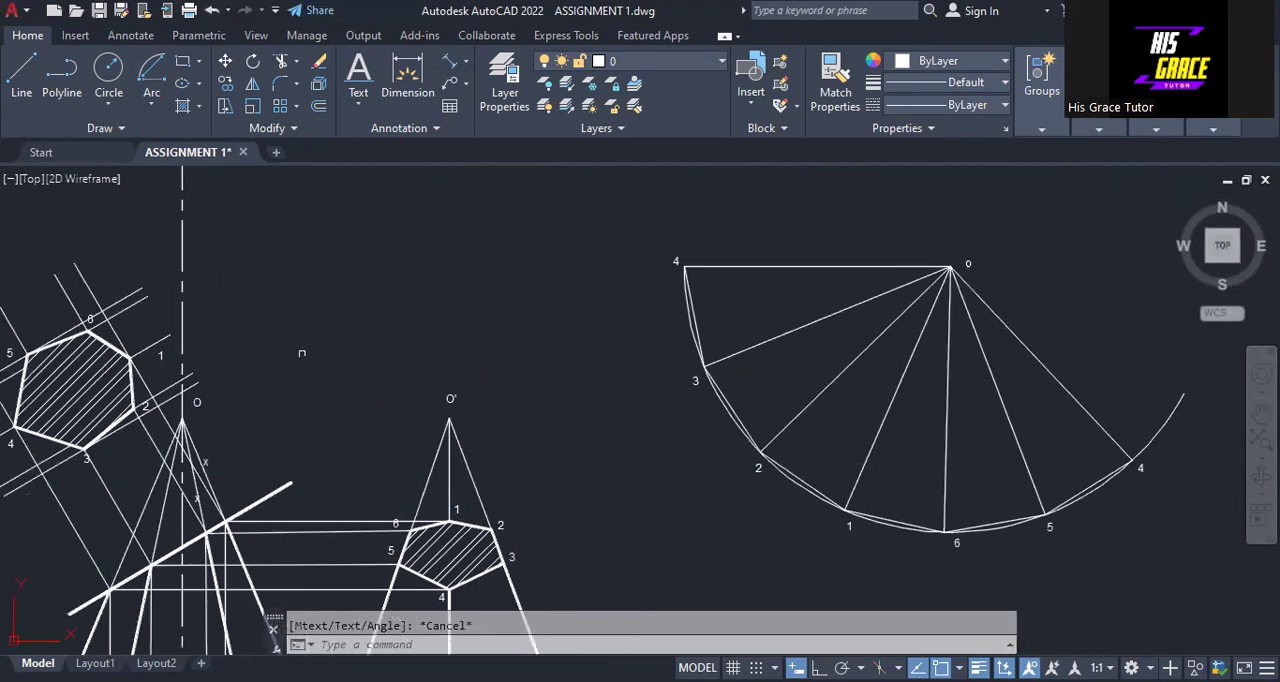
left_click(148, 108)
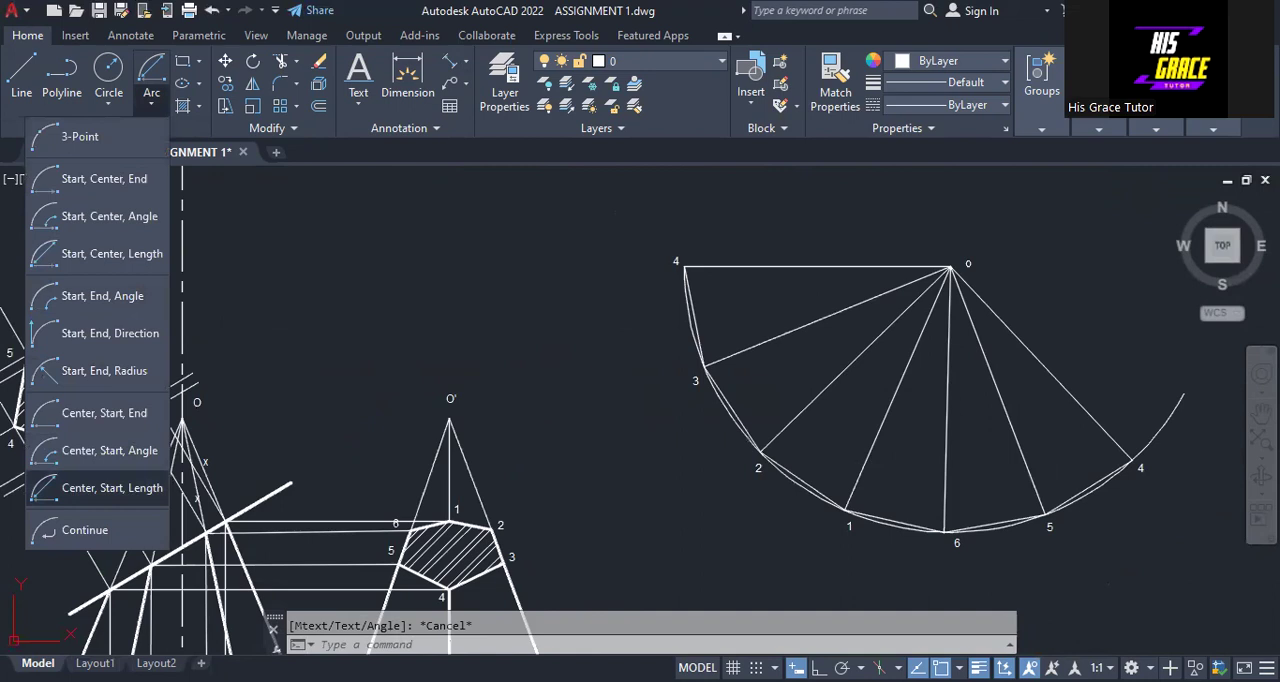
left_click(110, 488)
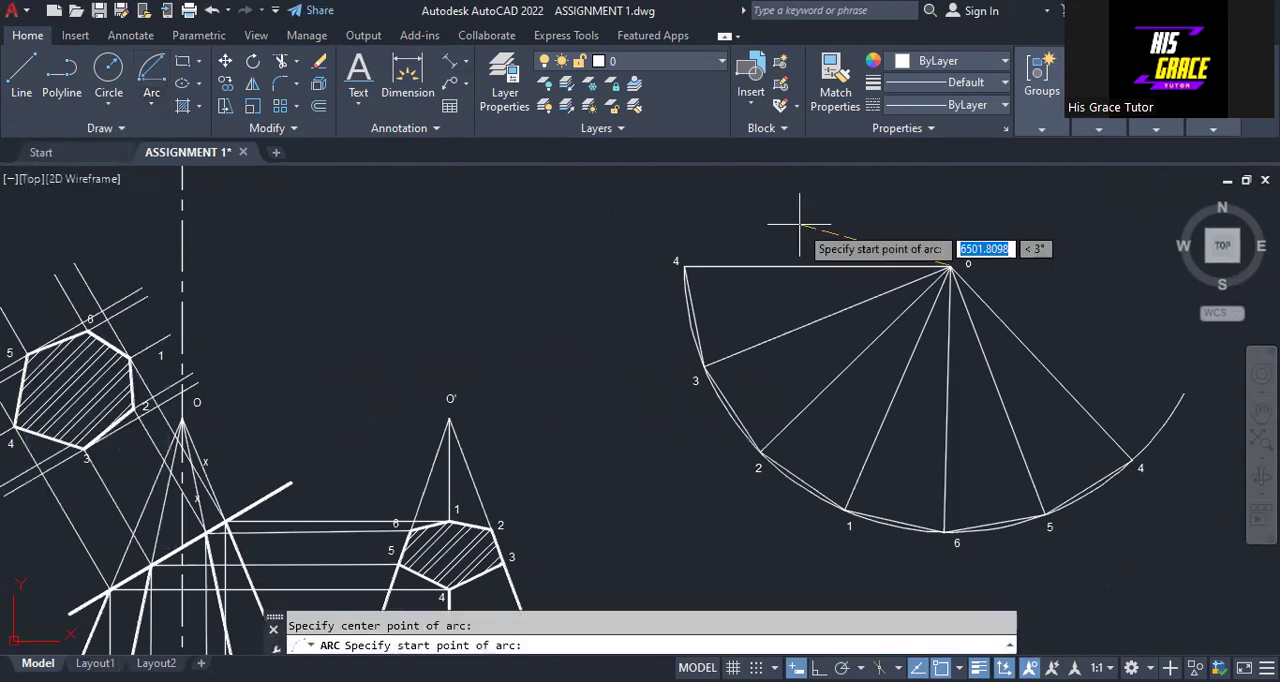
type("4")
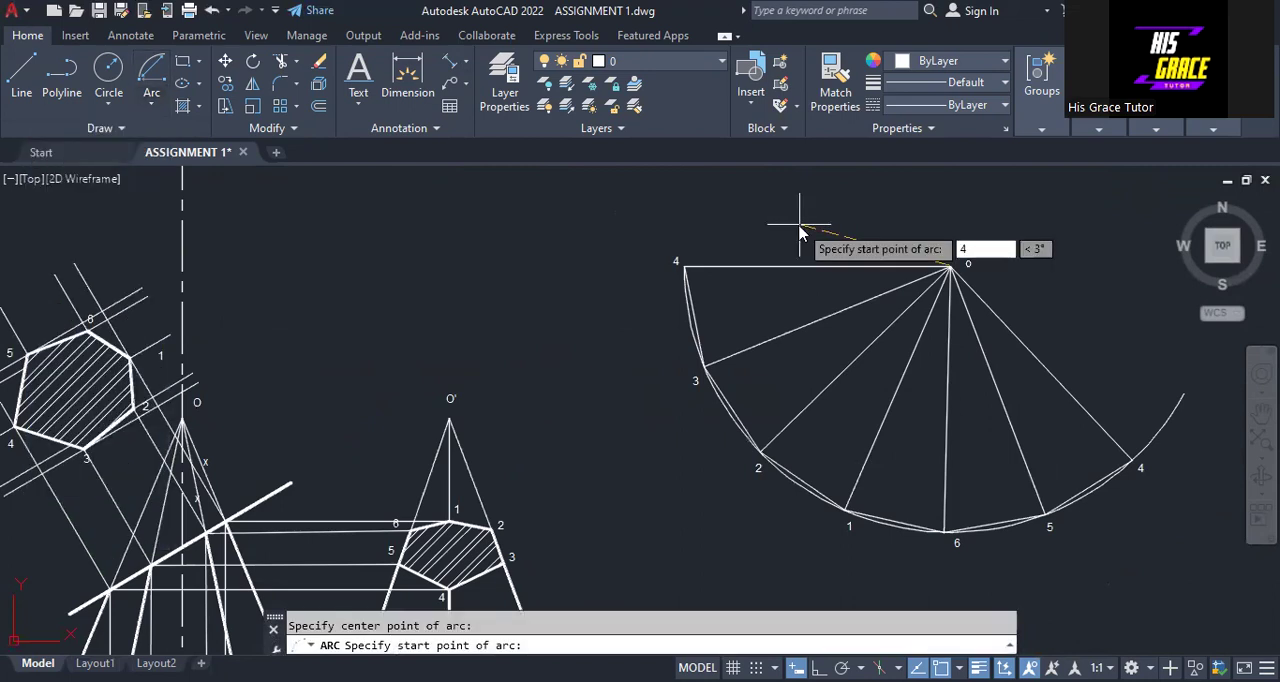
type("5.40")
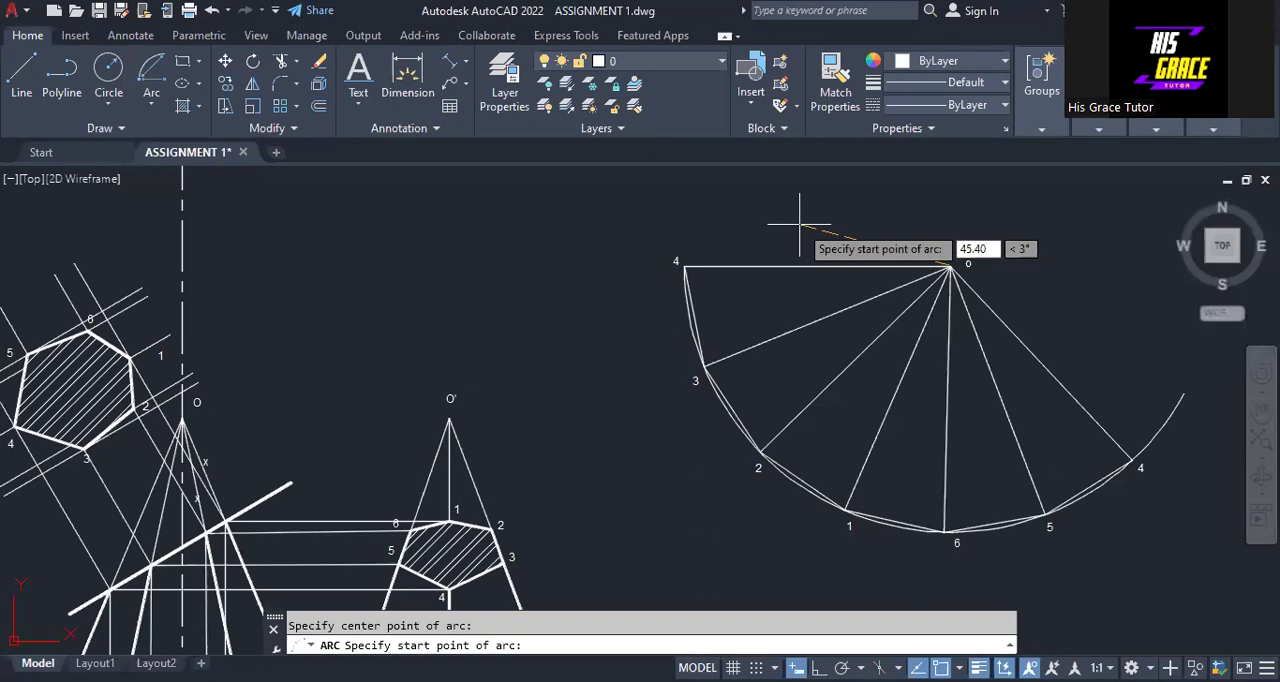
type("67")
key("Return")
type("l")
key("Return")
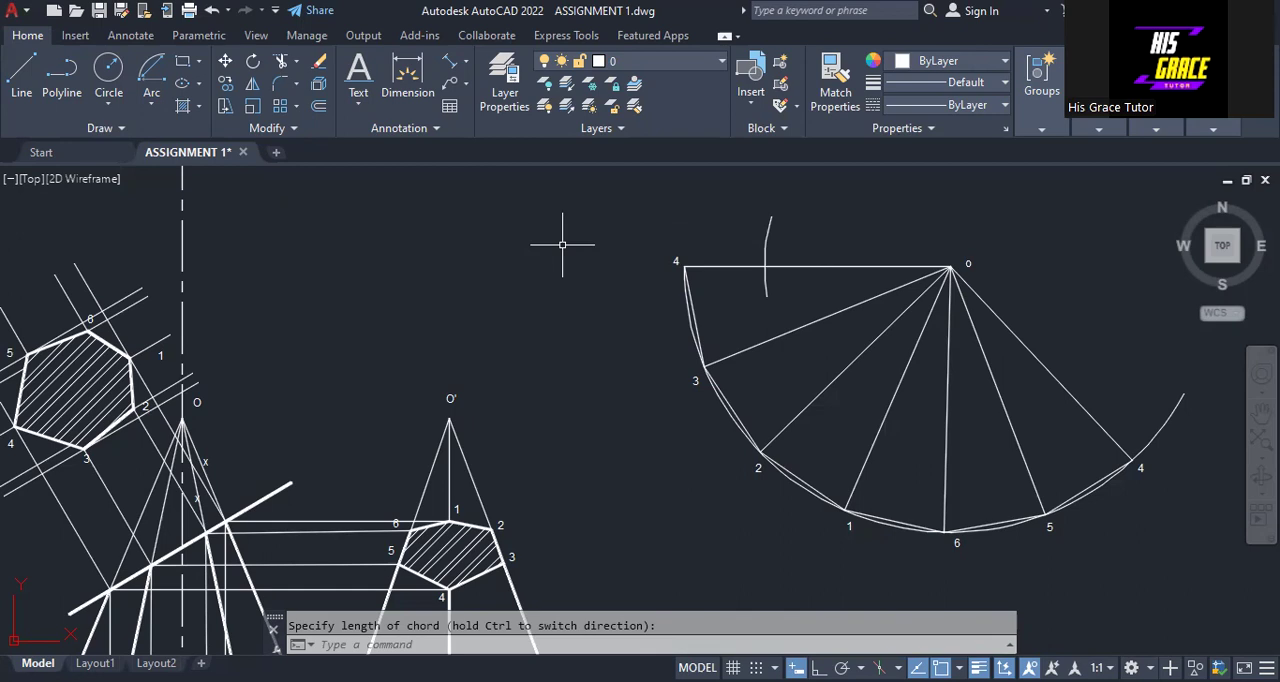
Draw a matching arc centred on o at radius 45.4067 across the sloping end line from o to 4
left_click(150, 108)
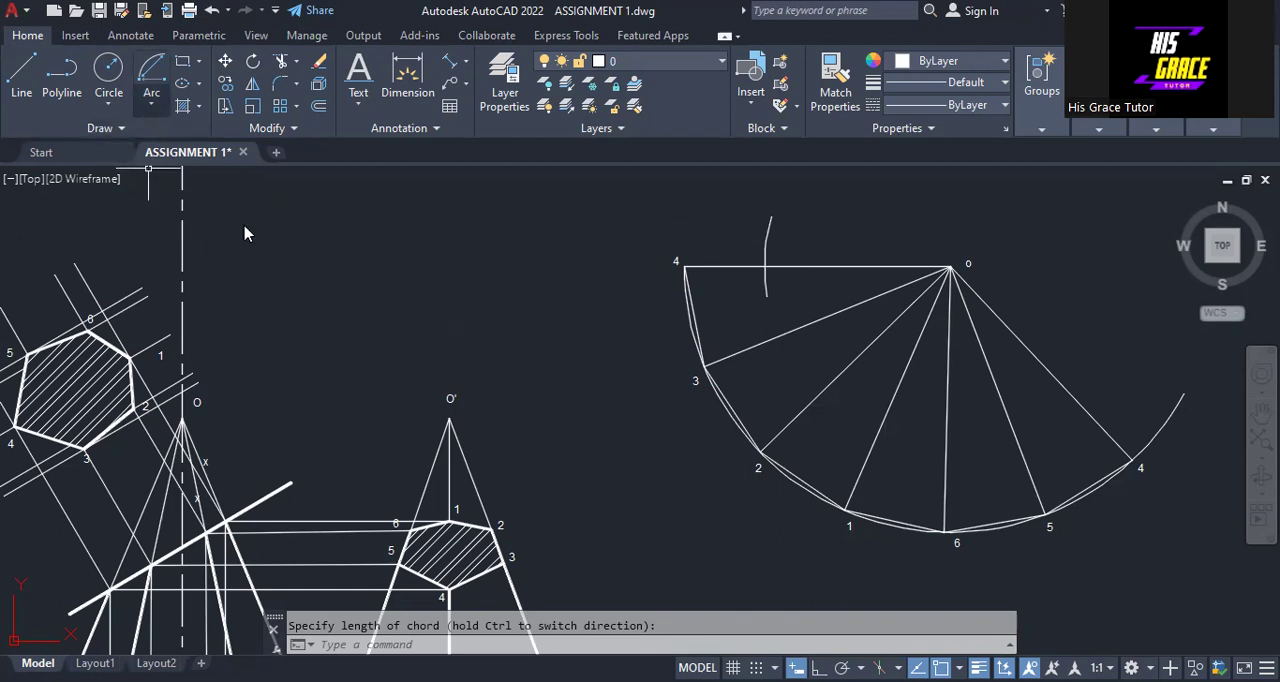
left_click(152, 487)
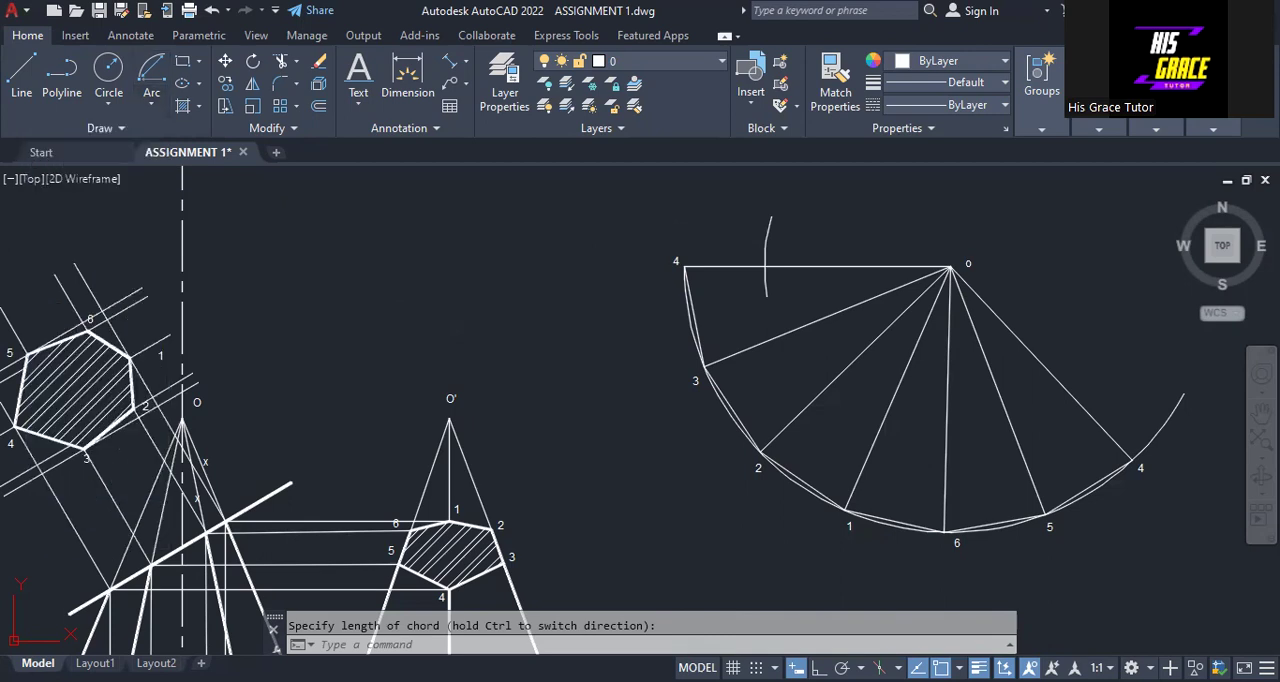
left_click(951, 267)
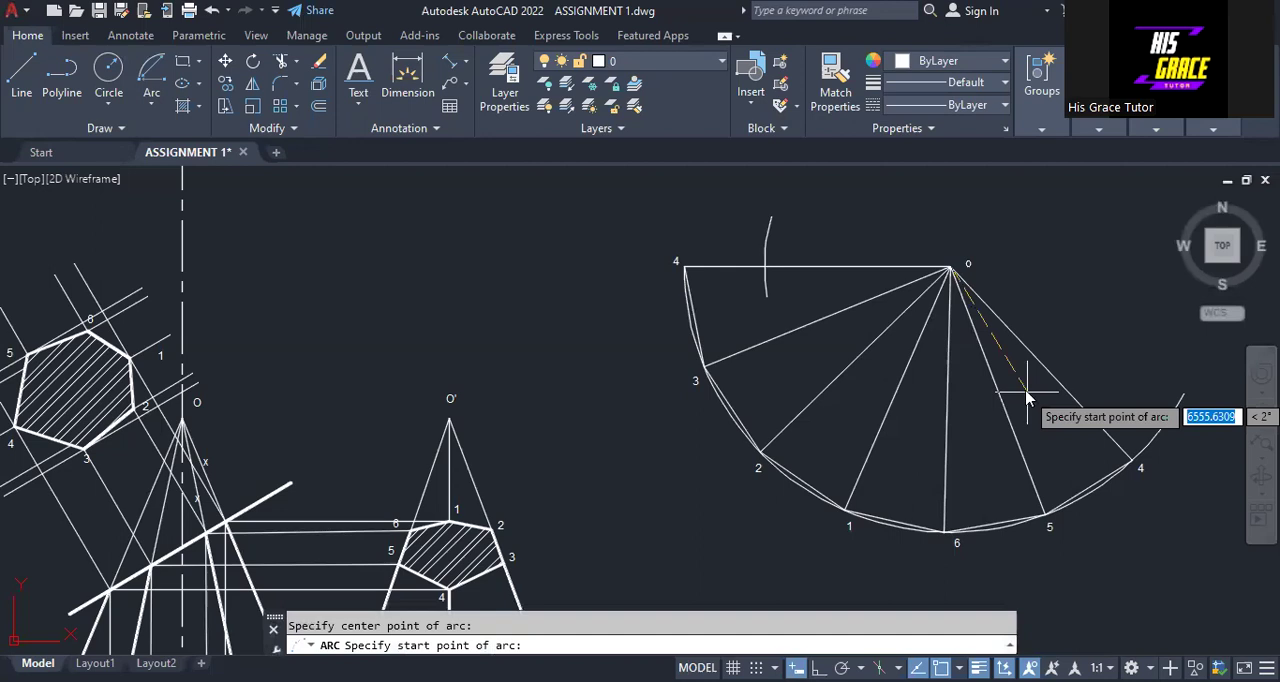
type("45.4")
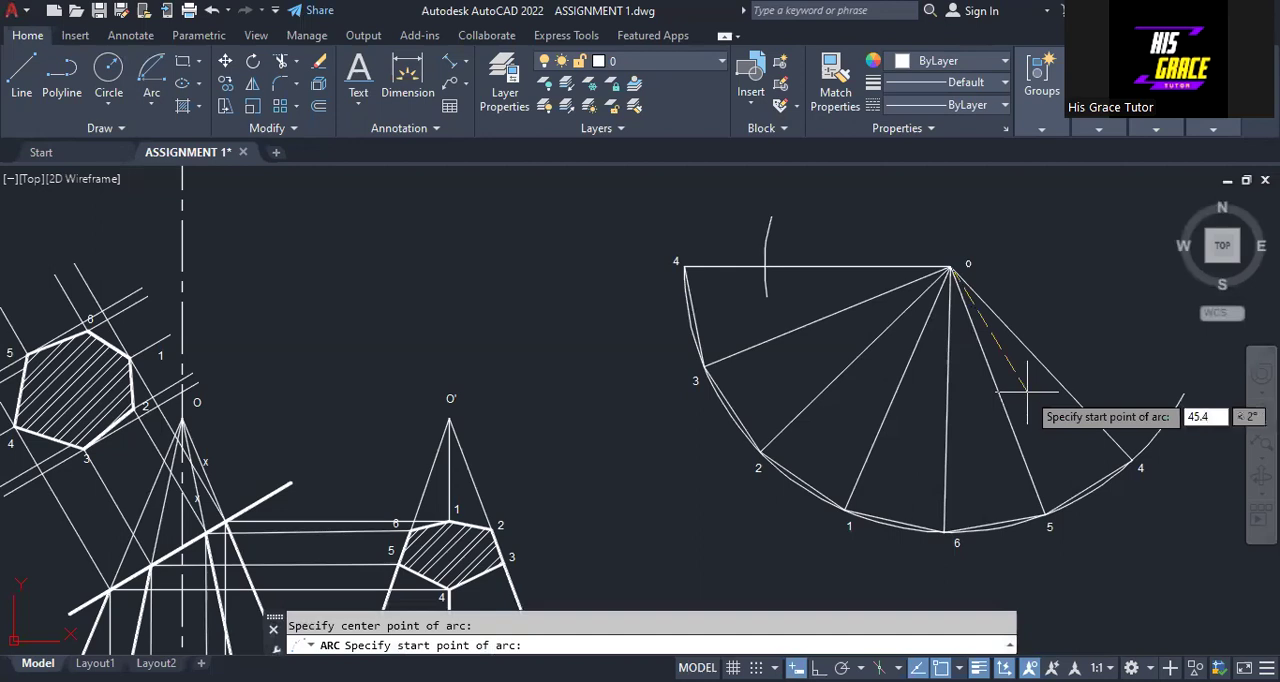
type("067")
key("Return")
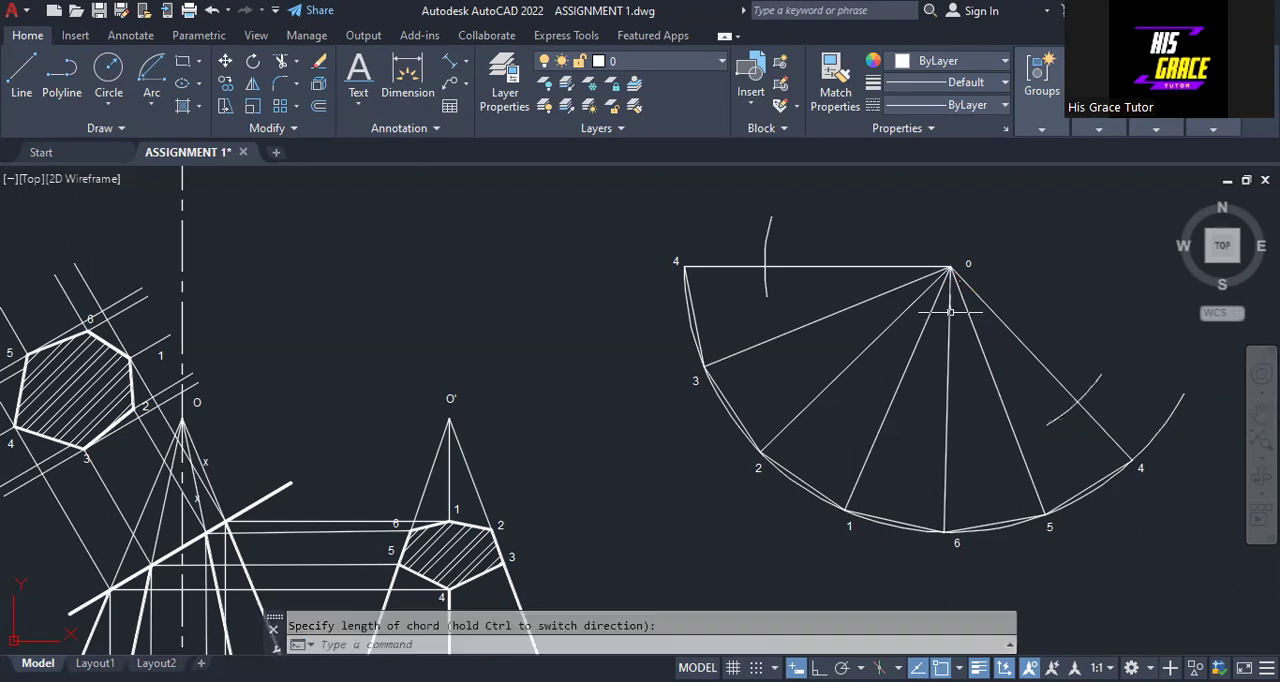
middle_click_drag(620, 357, 703, 304)
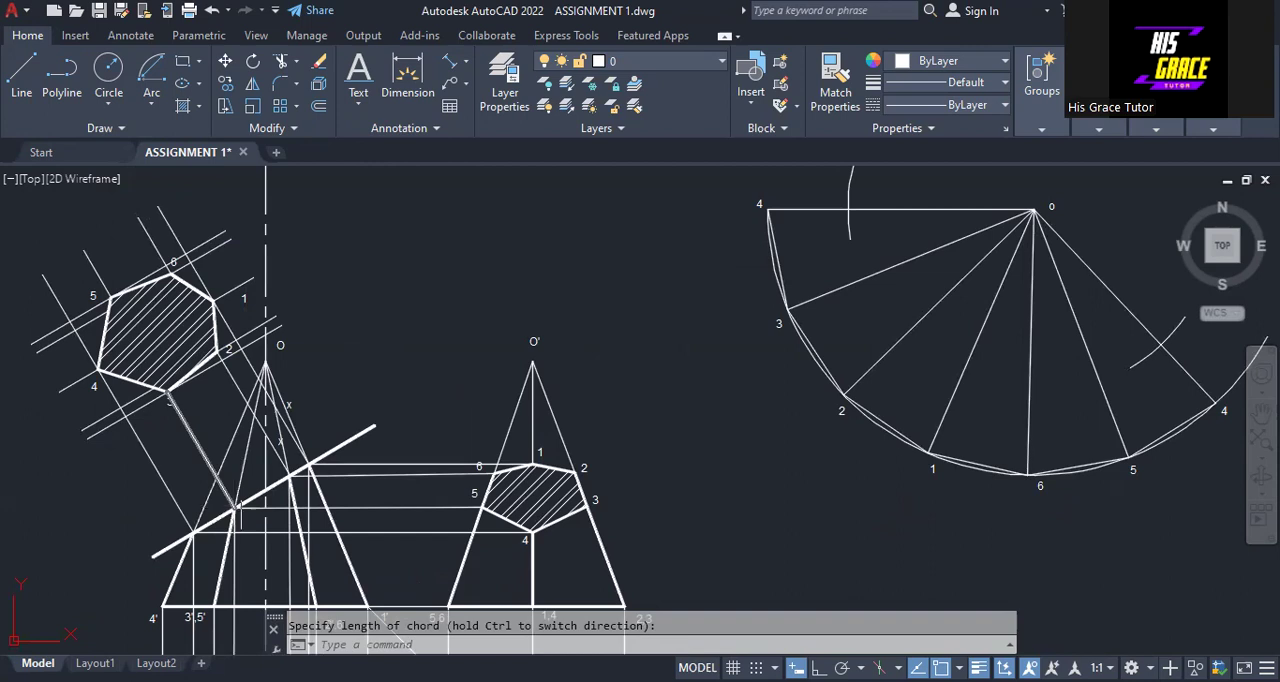
Measure the aligned distance in the front view from apex O to where the cutting line meets edge 3',5'
left_click(451, 66)
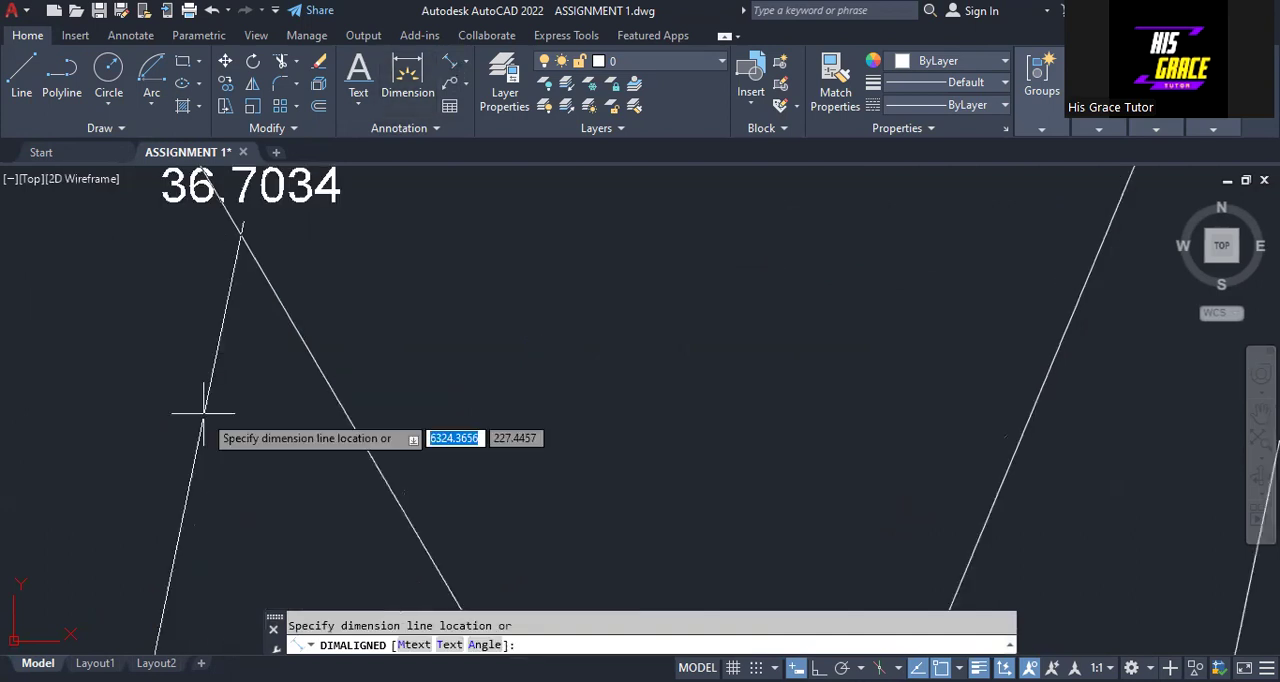
scroll(204, 411, "down", 4)
scroll(204, 411, "down", 4)
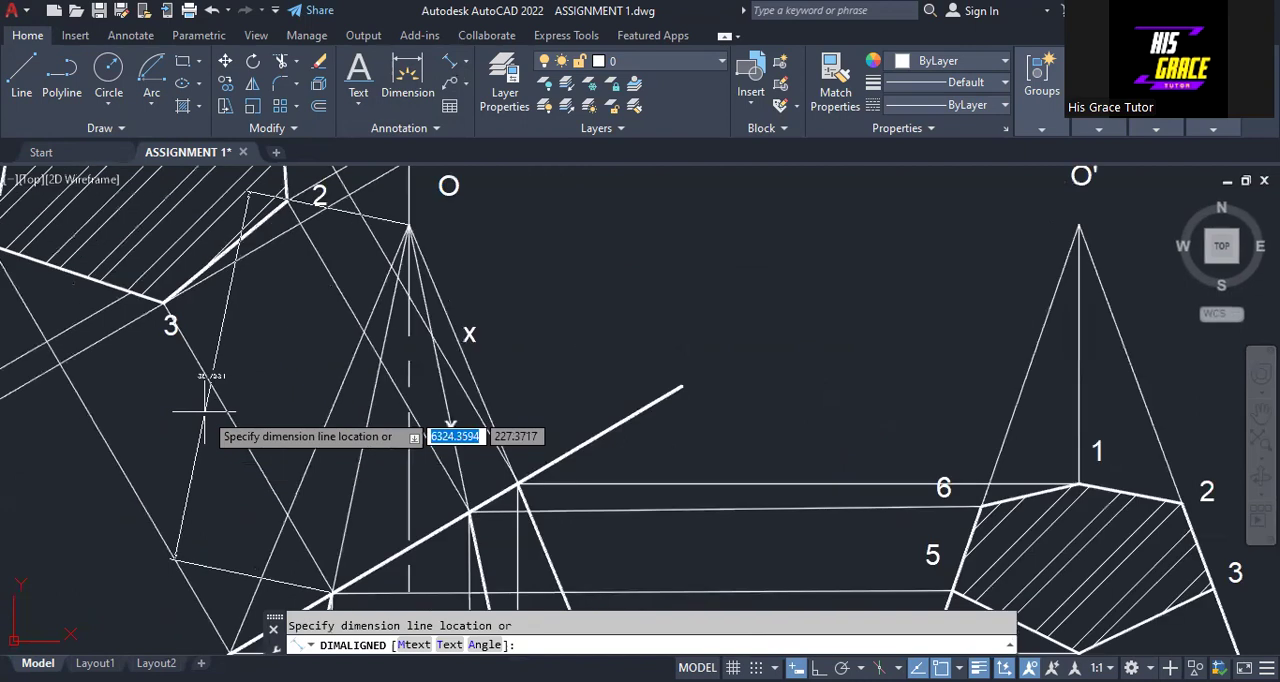
scroll(204, 411, "down", 4)
key("Escape")
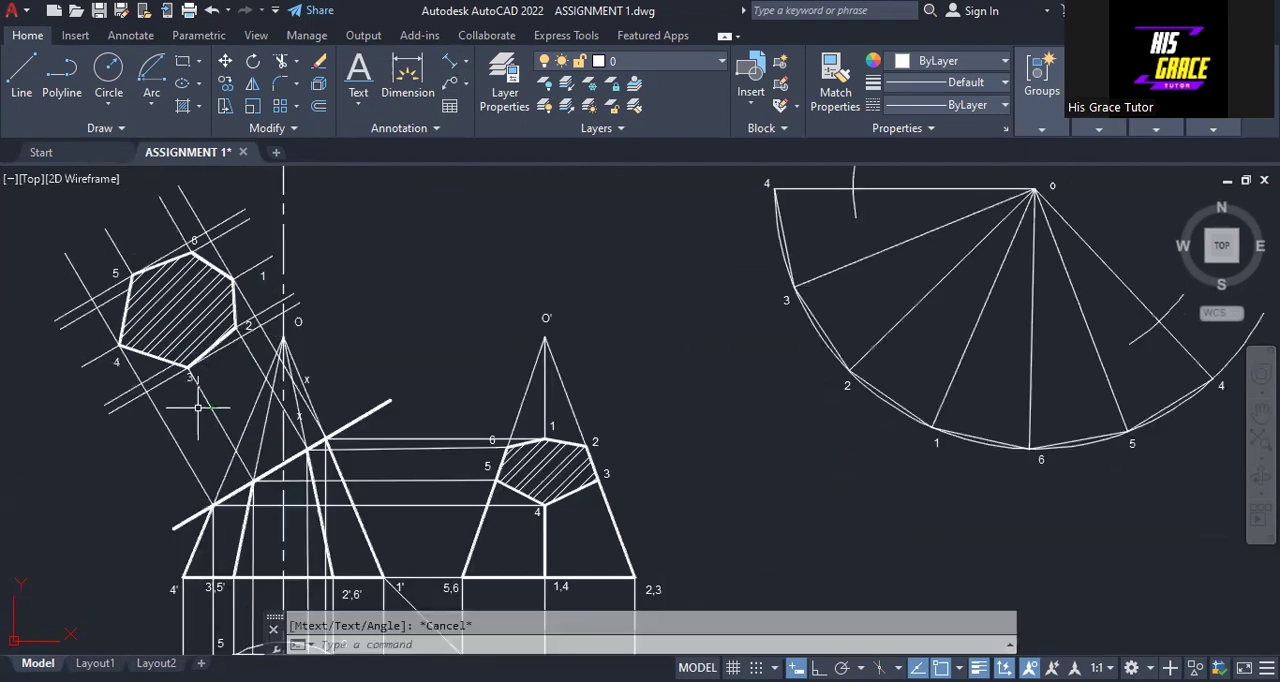
Draw a short Center, Start, Length arc centred on o at radius 36.7064 across the line from o to 3
mouse_move(657, 282)
middle_mouse_down()
mouse_move(617, 317)
mouse_move(511, 354)
middle_mouse_up()
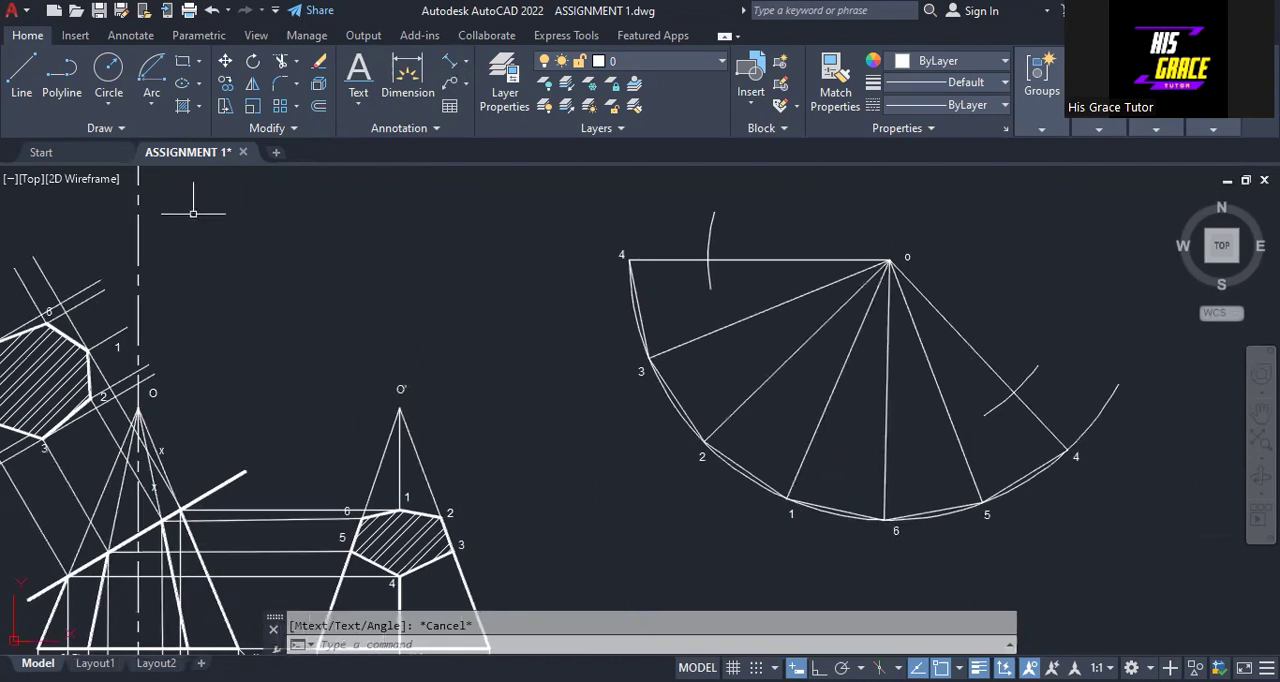
left_click(151, 103)
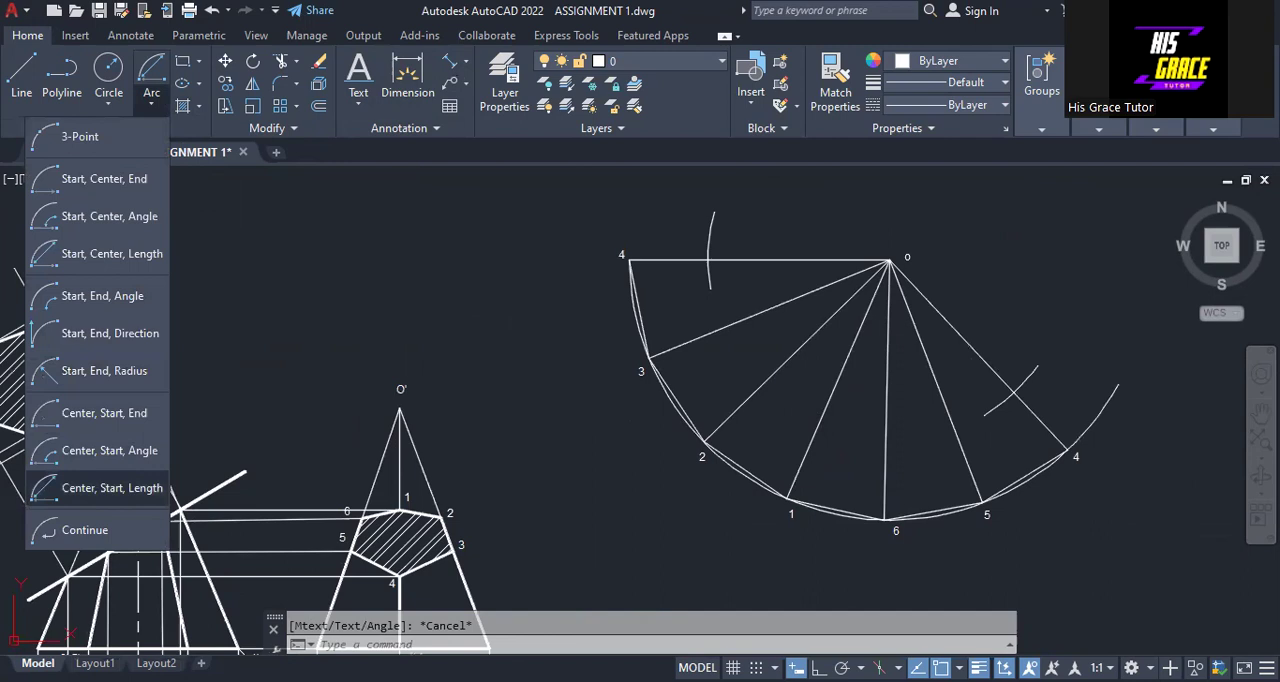
left_click(112, 488)
left_click(890, 259)
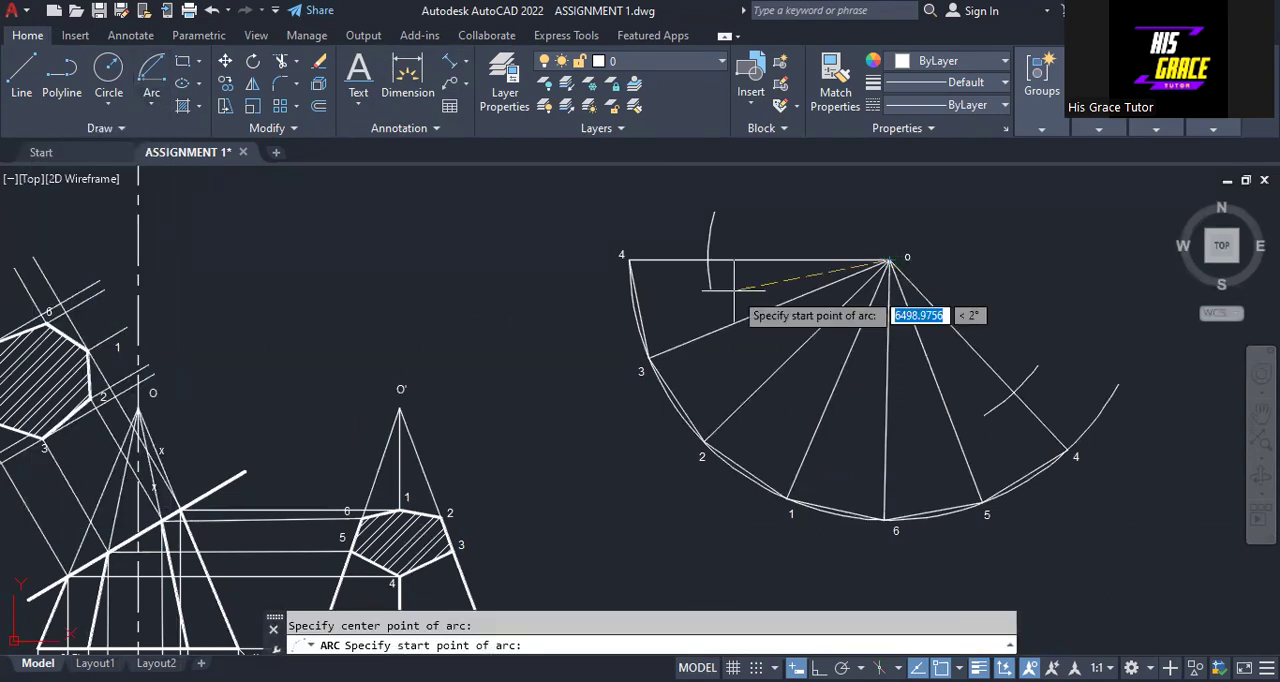
type("36.")
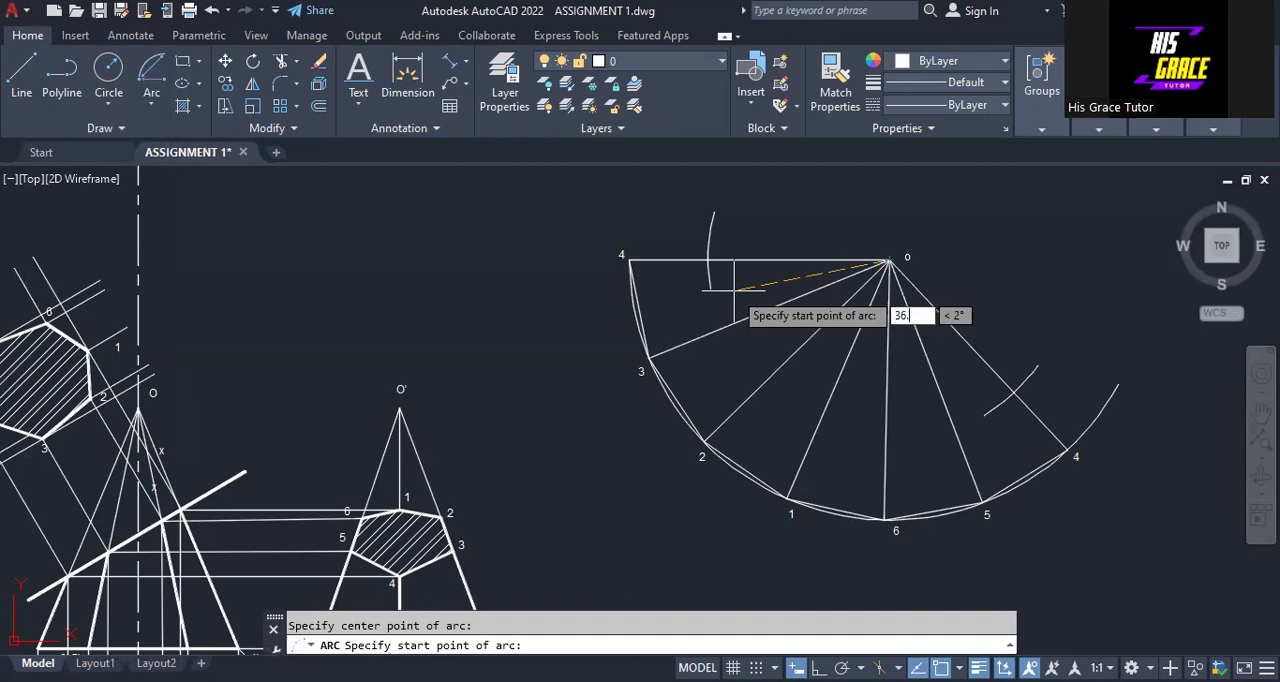
type("7064")
key("Return")
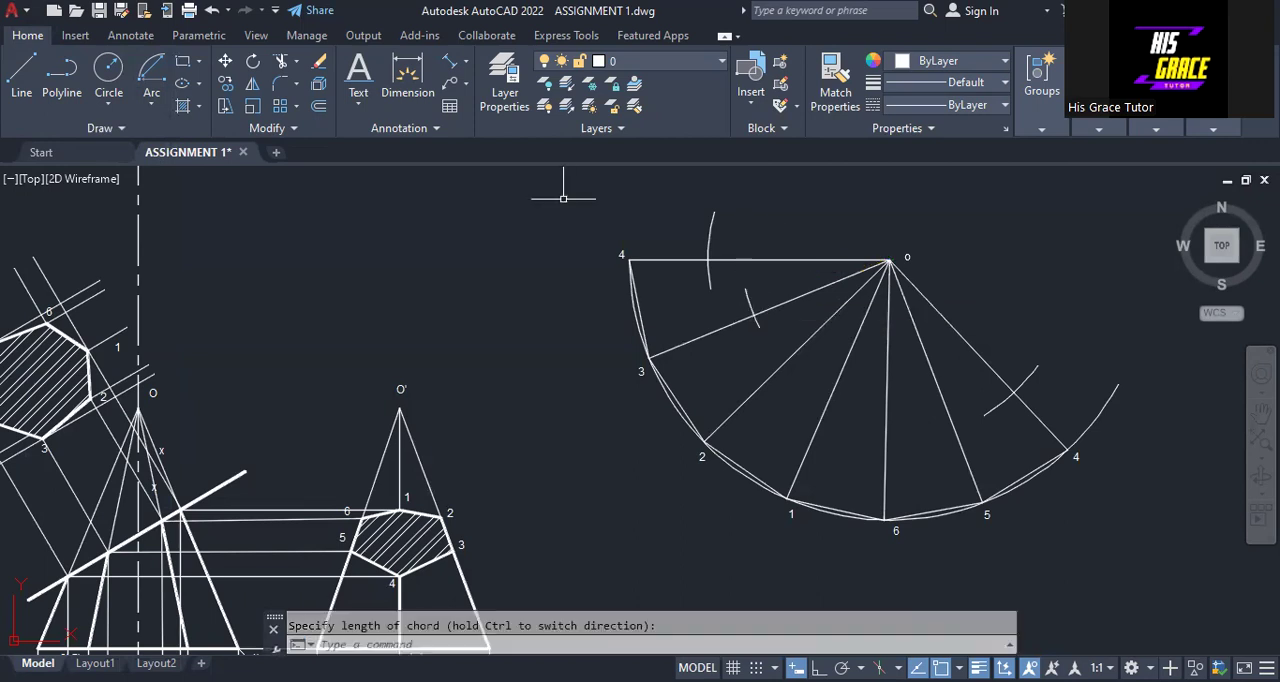
Draw a Center, Start, Length arc centred on o at radius 36.7064 across the lines to 1, 6 and 5
left_click(152, 104)
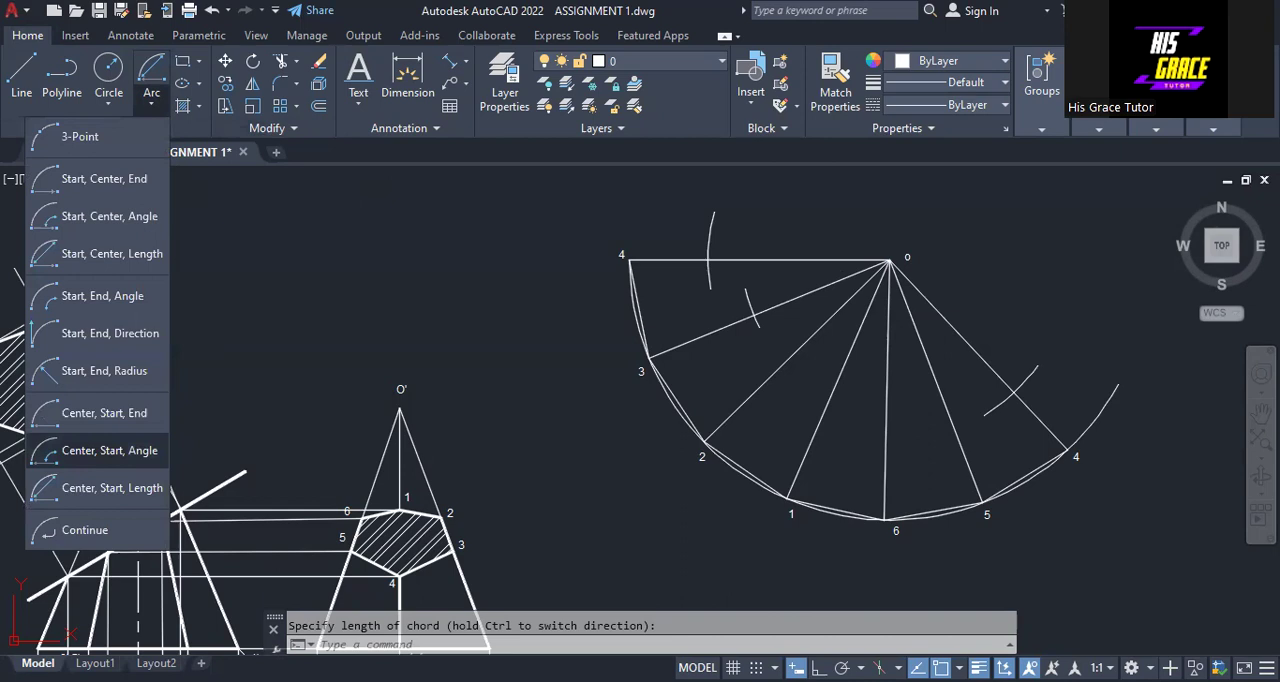
left_click(109, 450)
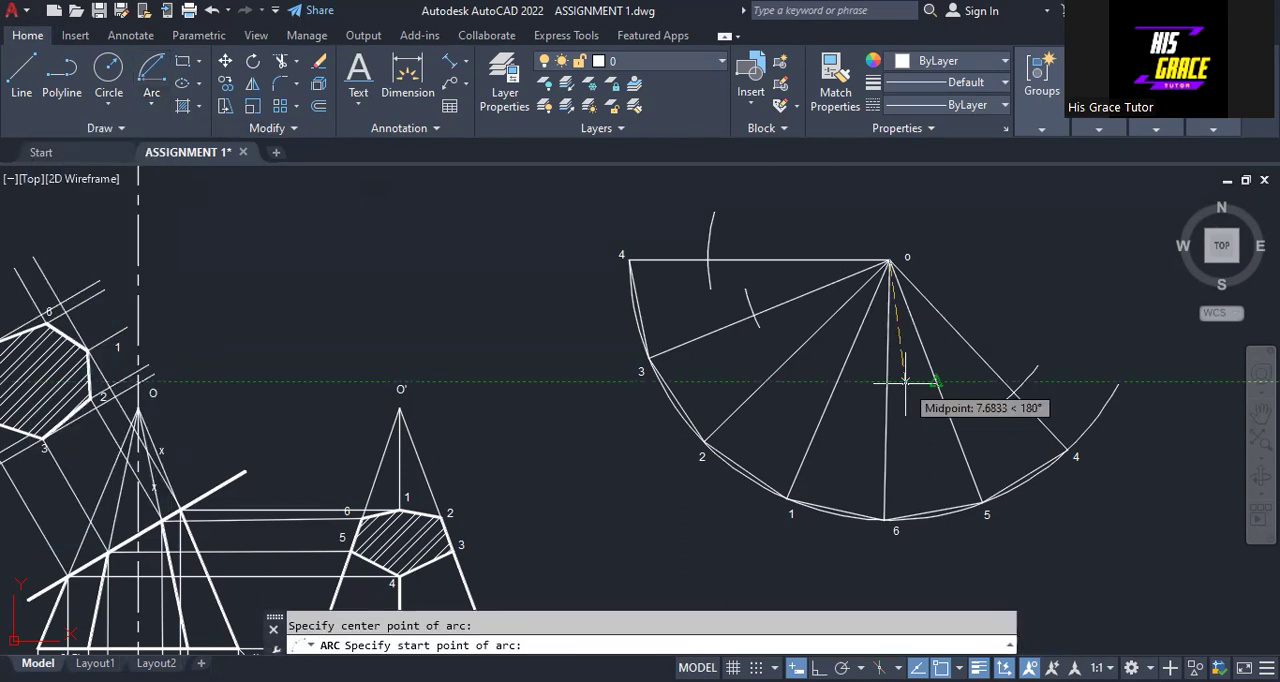
type("36.7064")
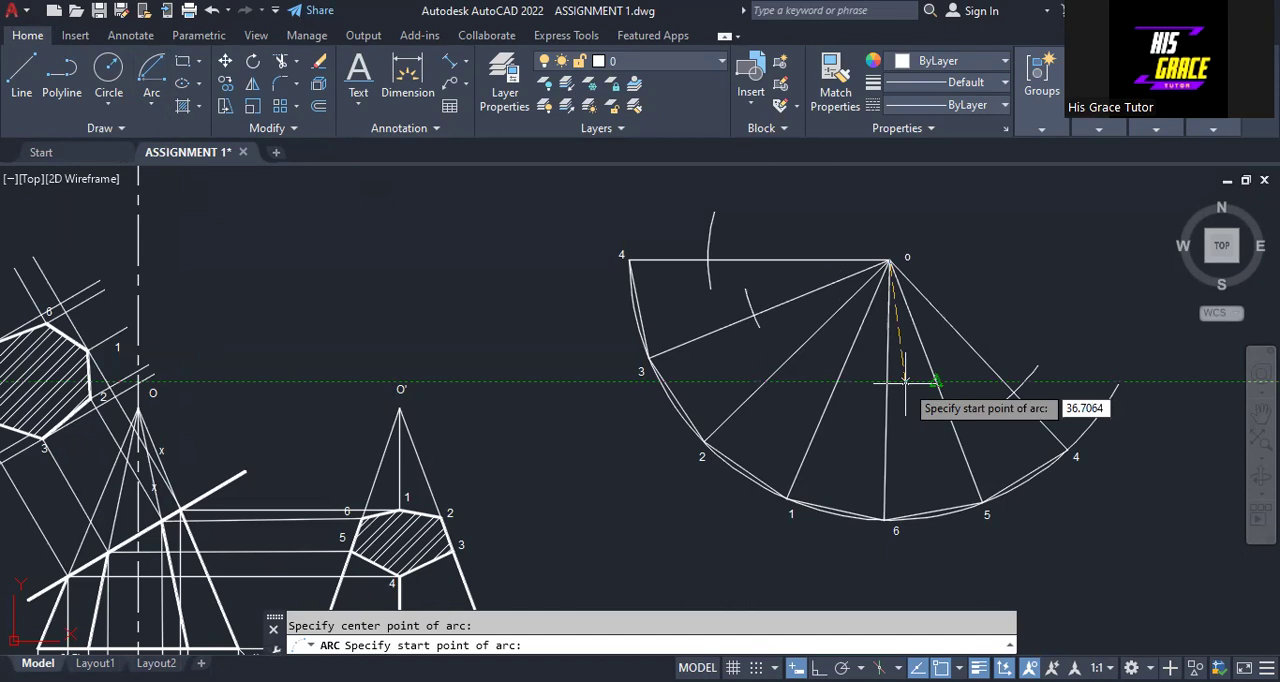
key("Return")
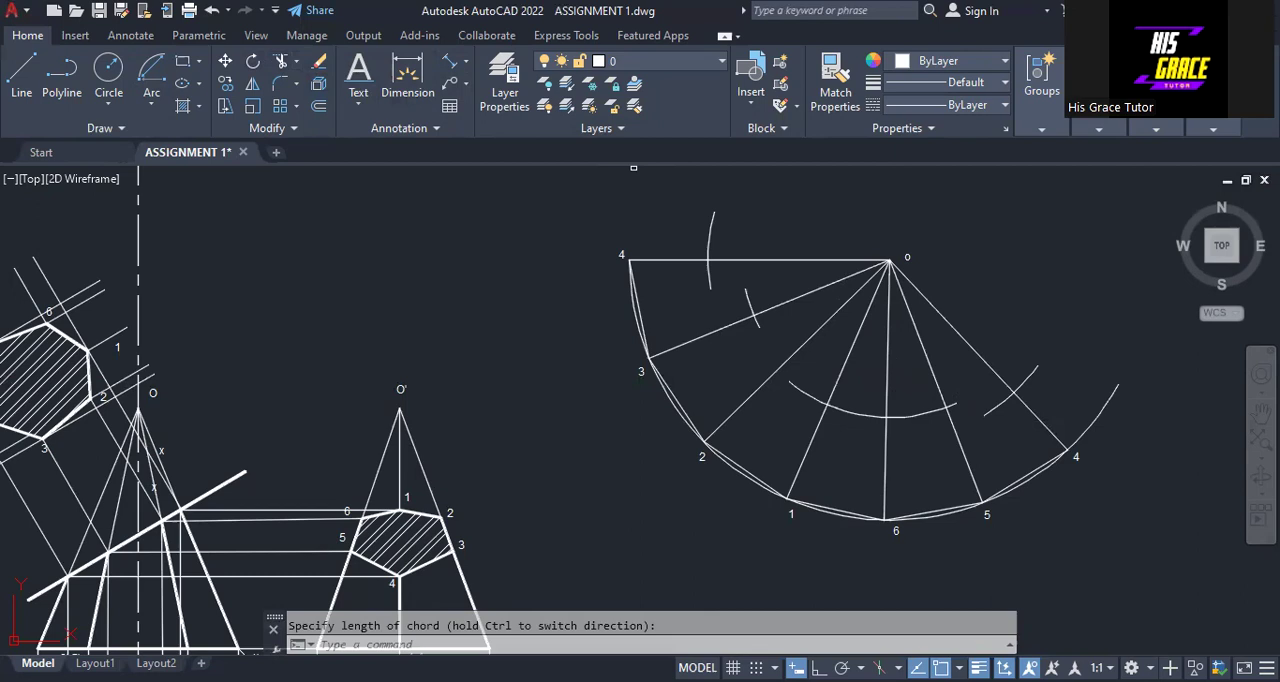
Trim the new arc back to line o-5 and stretch its cut end slightly past that line to leave a short mark
left_click(281, 61)
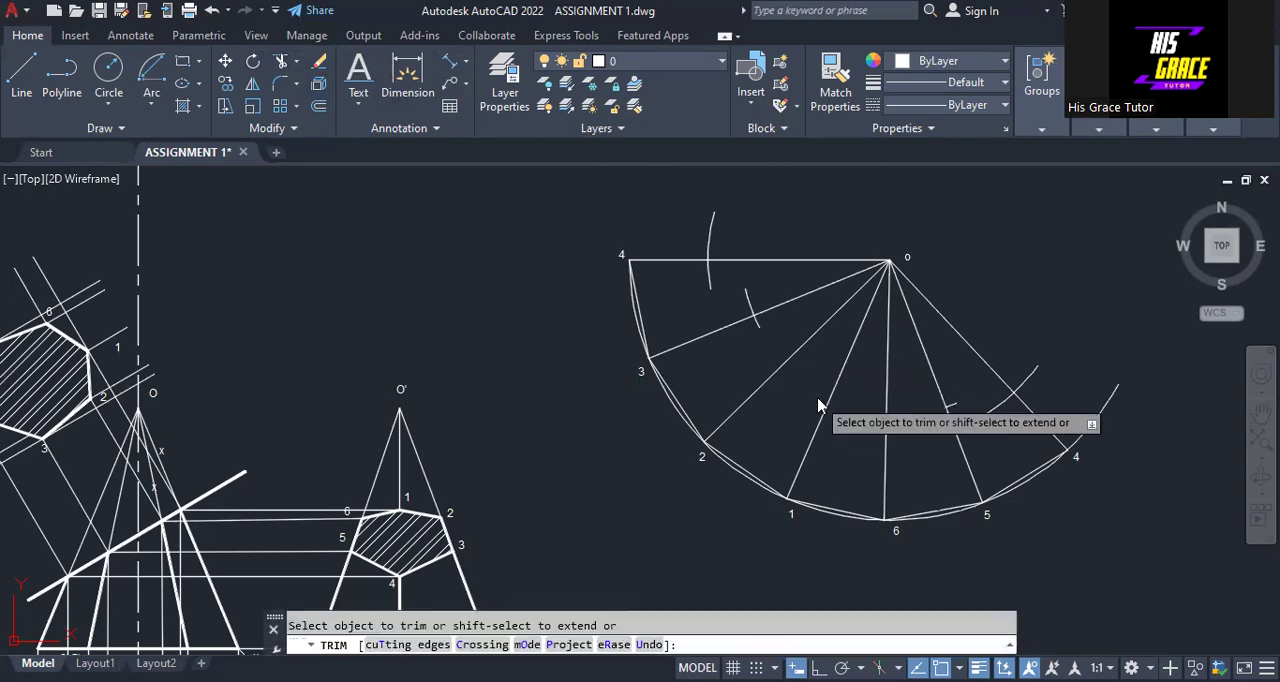
right_click(817, 398)
left_click(862, 411)
left_click(948, 404)
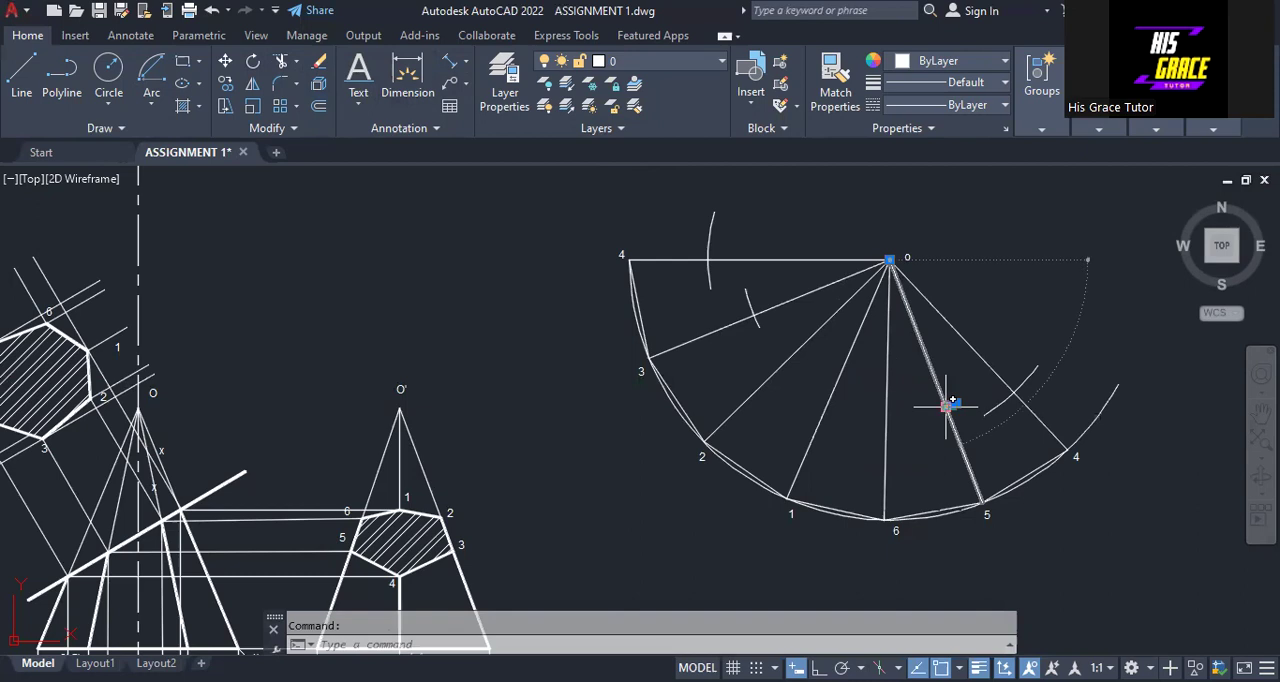
left_click(946, 406)
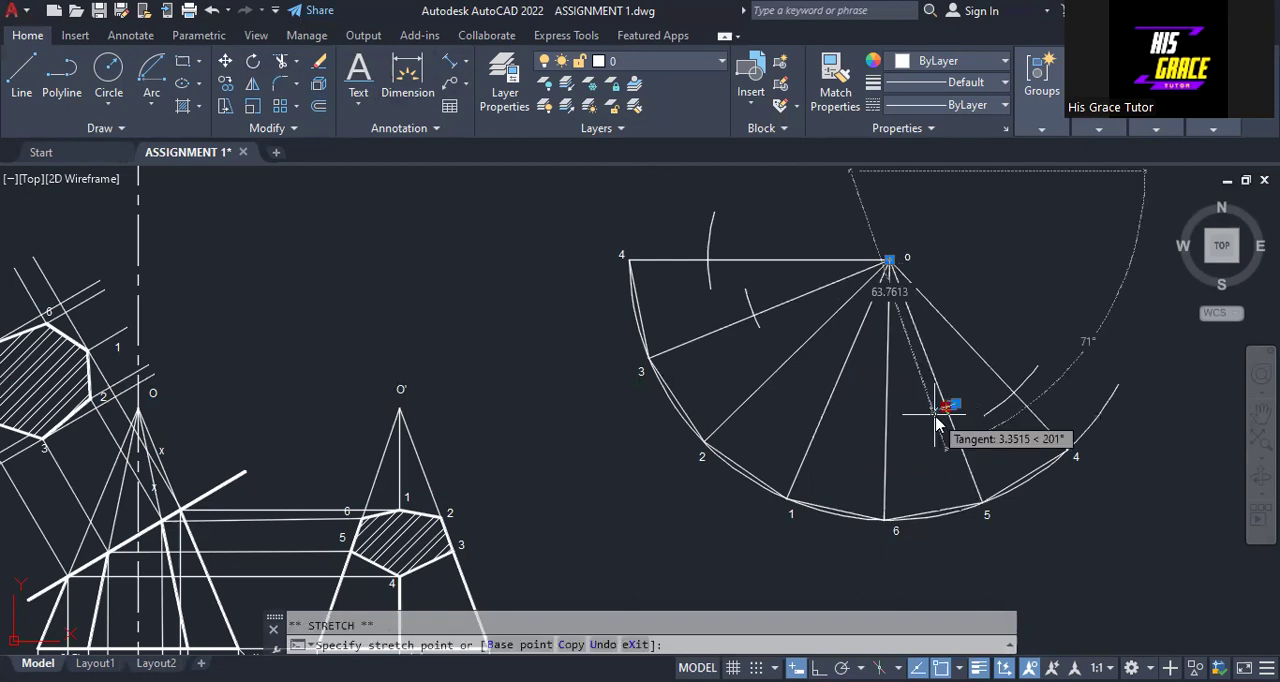
left_click(935, 411)
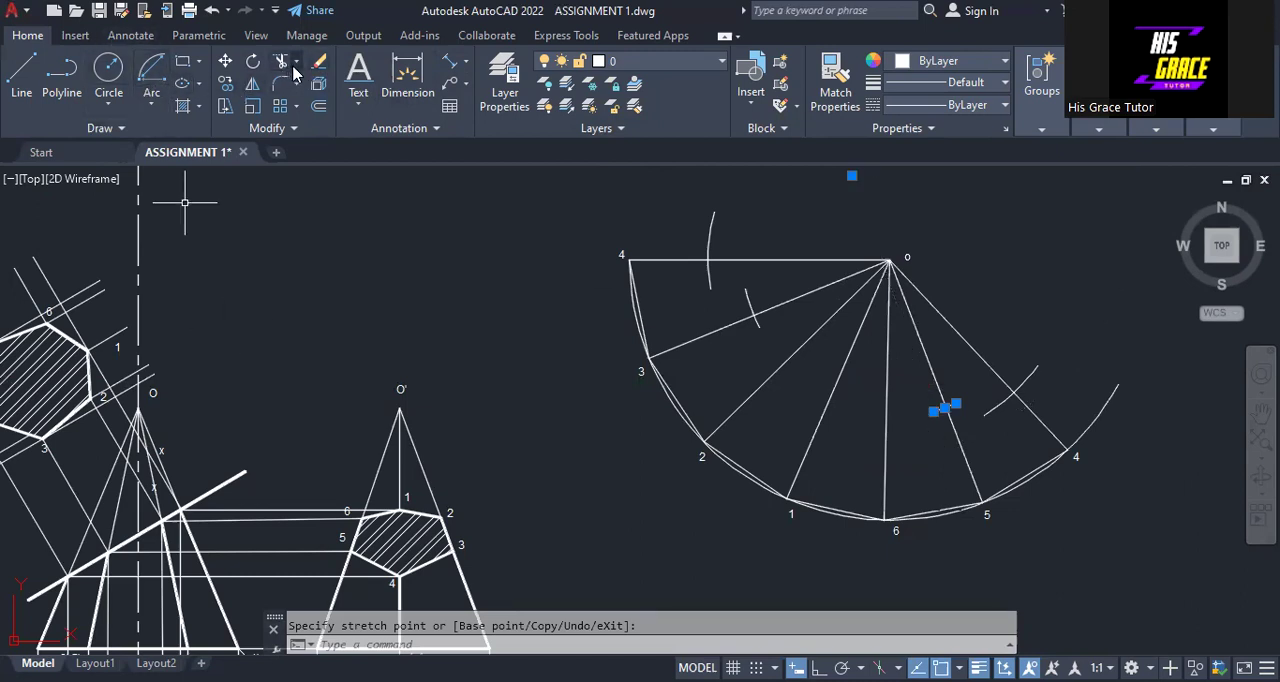
Measure the aligned distance in the front view from apex O to where the cutting line meets edge 2',6'
left_click(449, 63)
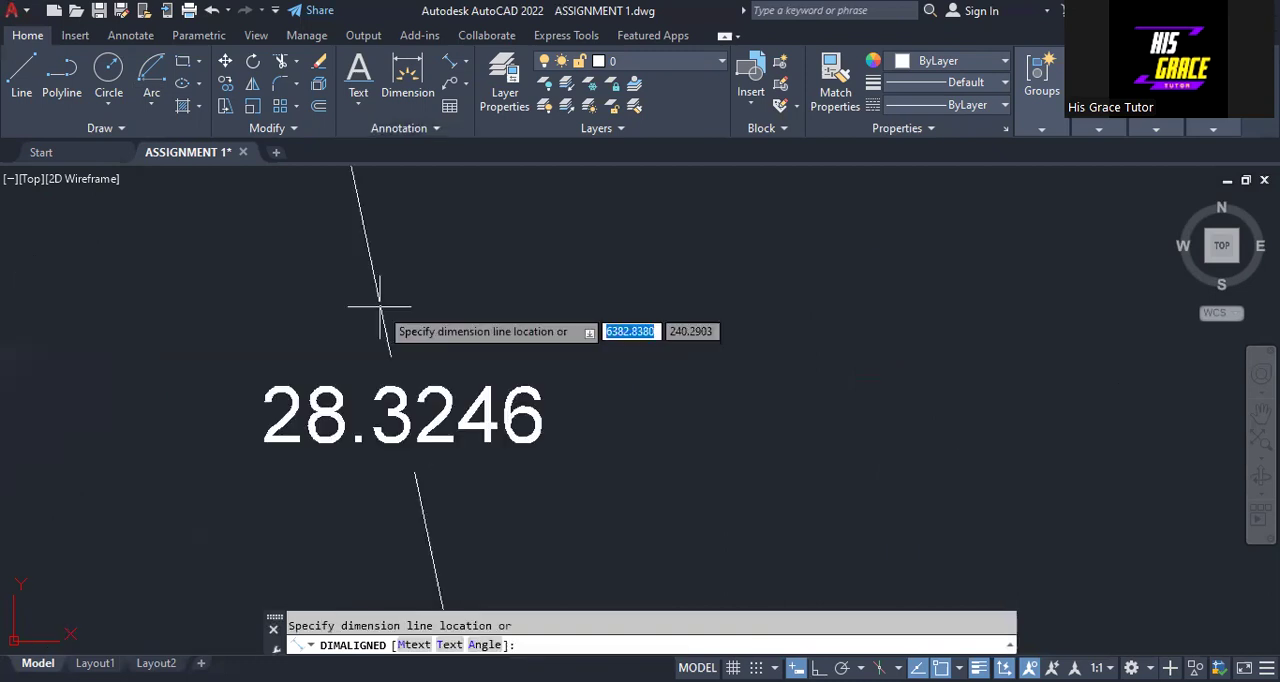
scroll(380, 305, "down", 2)
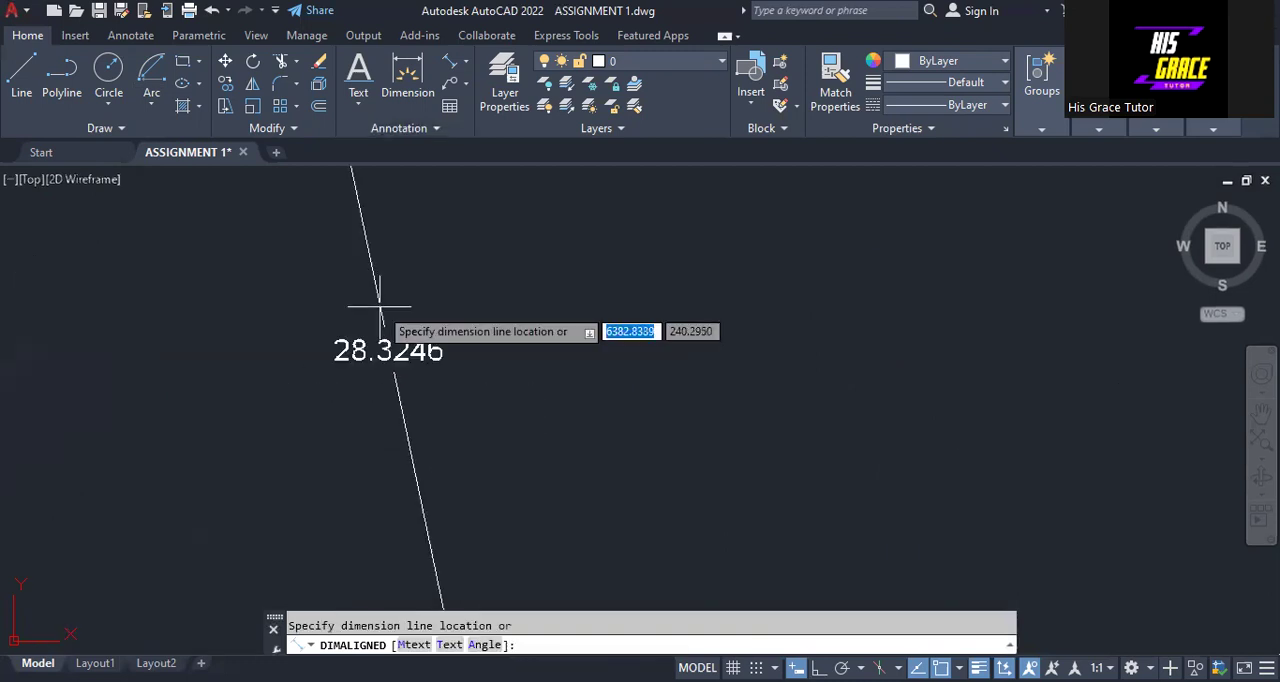
scroll(380, 305, "down", 2)
scroll(379, 306, "down", 2)
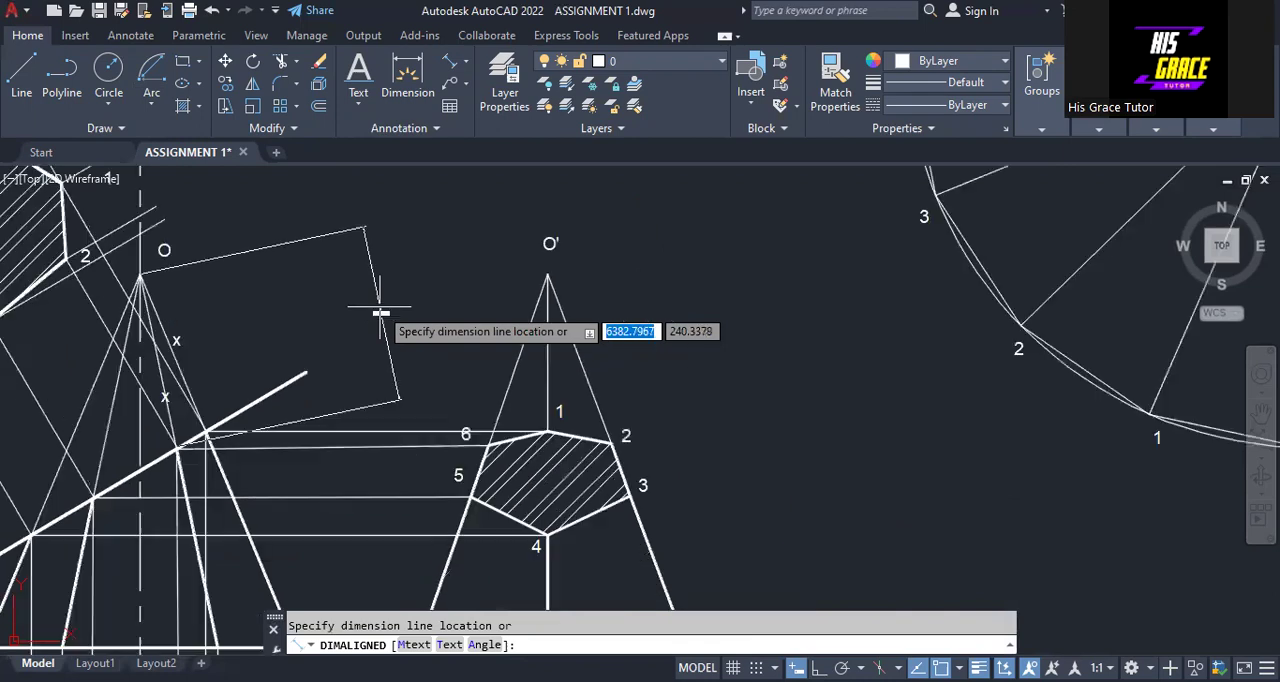
scroll(380, 313, "down", 3)
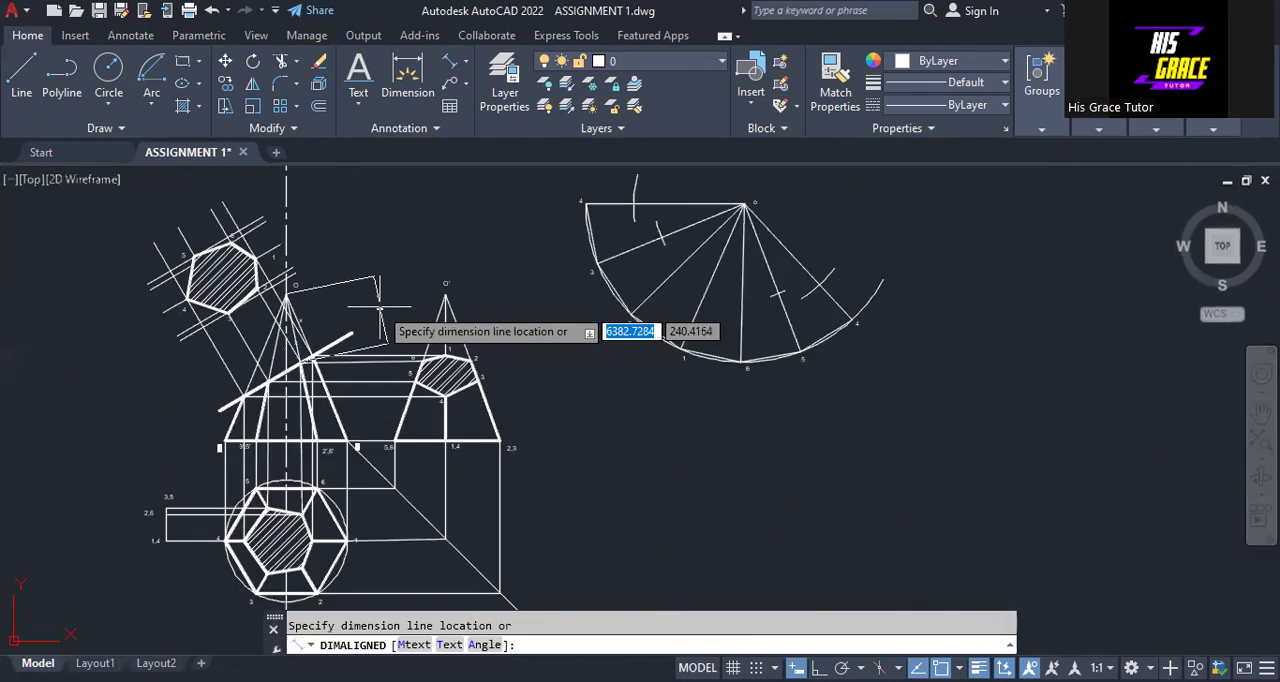
key("Escape")
Draw a short Center, Start, Length arc centred on o at radius 28.3246 across the line from o to 2
middle_click_drag(410, 292, 377, 372)
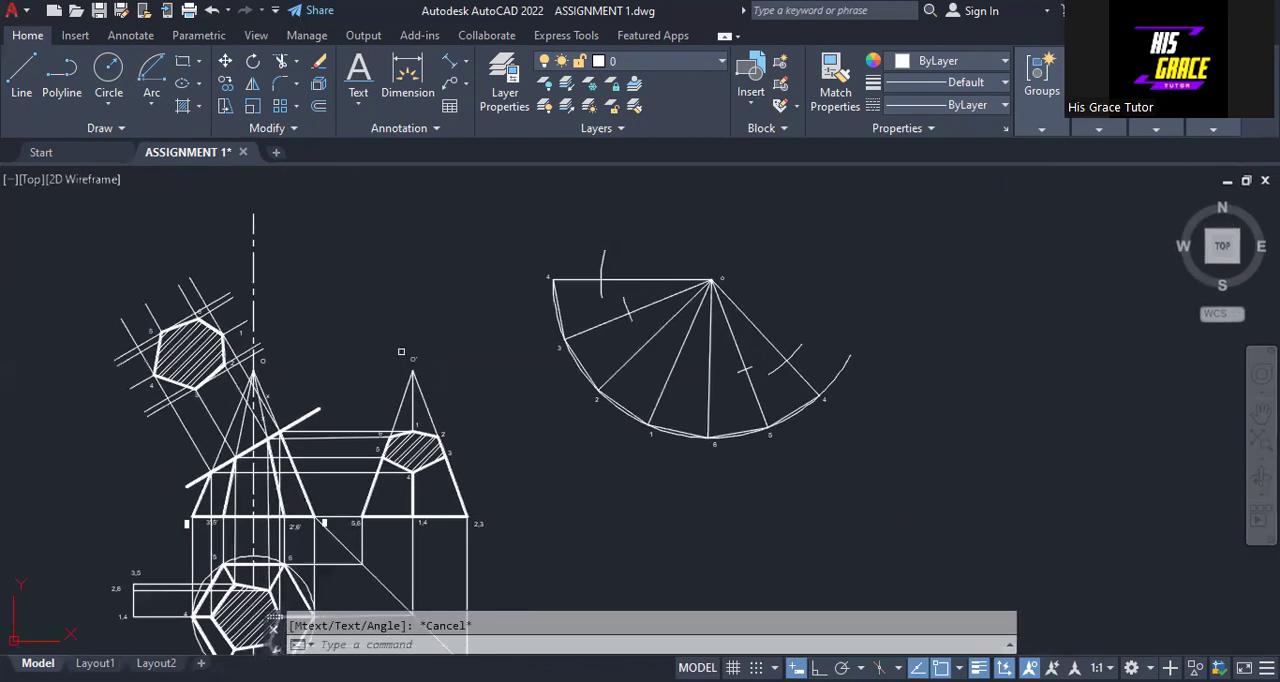
scroll(471, 337, "up", 2)
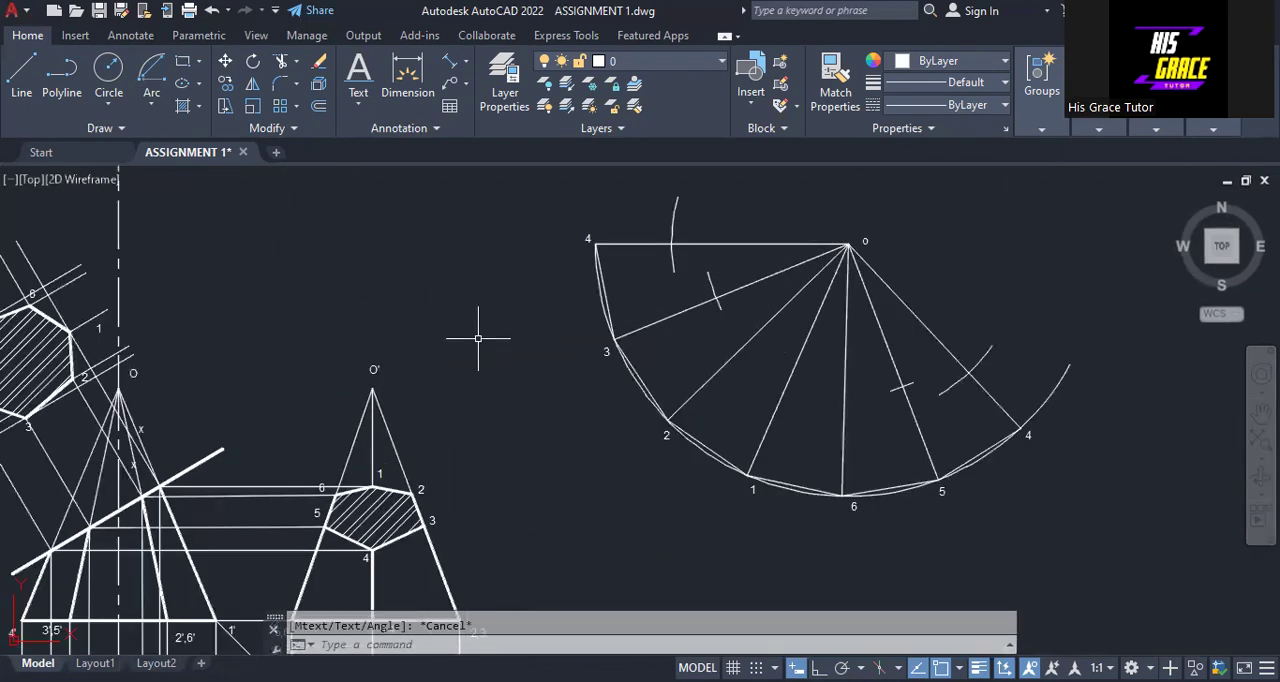
left_click(150, 104)
left_click(120, 488)
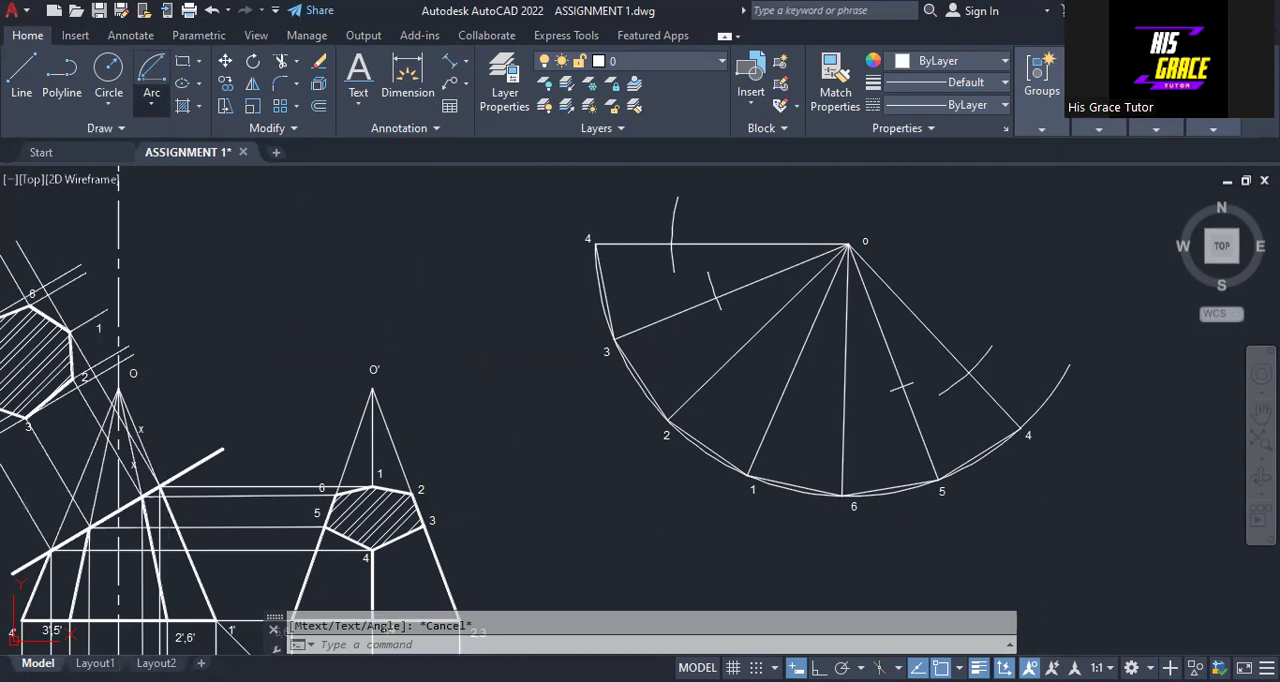
left_click(848, 245)
type("2")
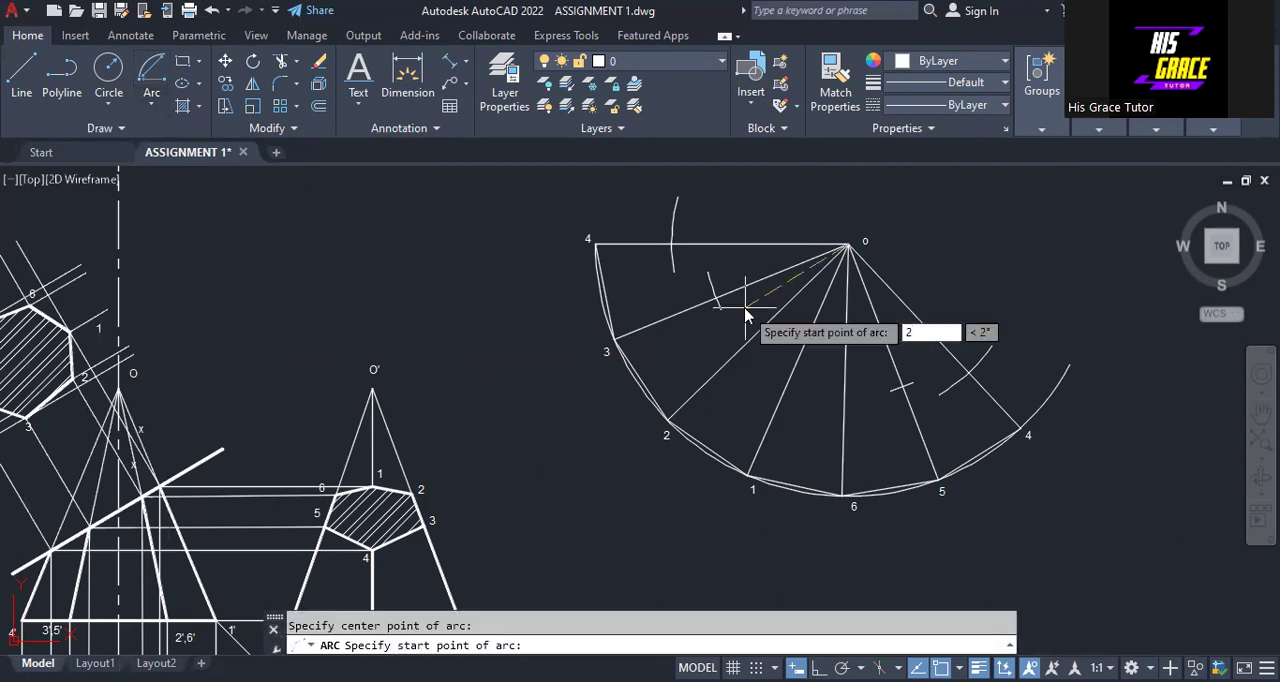
type("8.3")
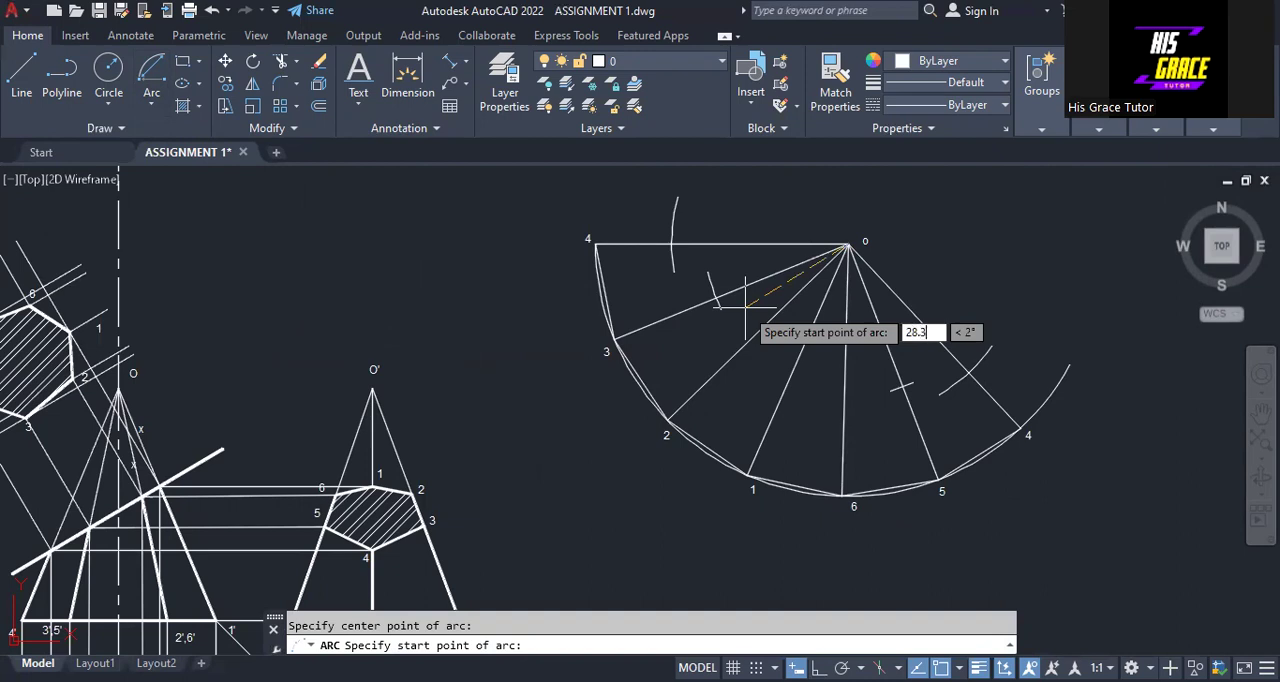
type("246")
key("Return")
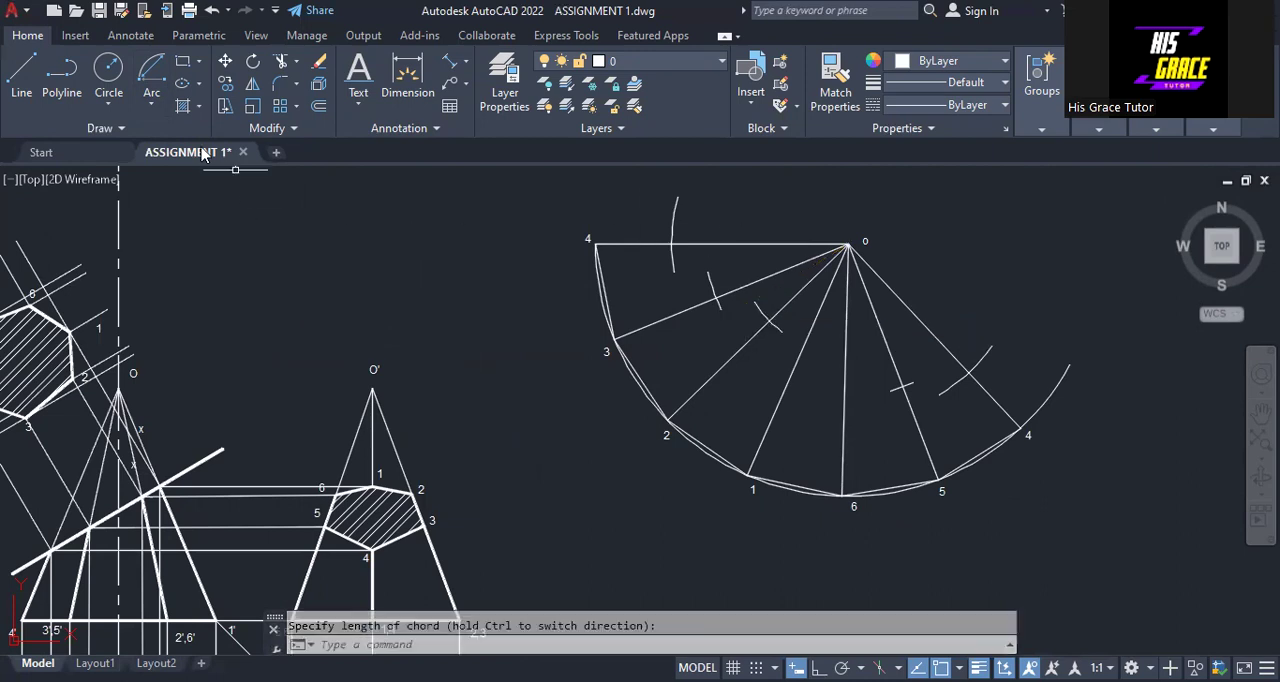
Draw a Center, Start, Length arc centred on o at radius 28.3246 from line o-1 across the line to 6
left_click(153, 110)
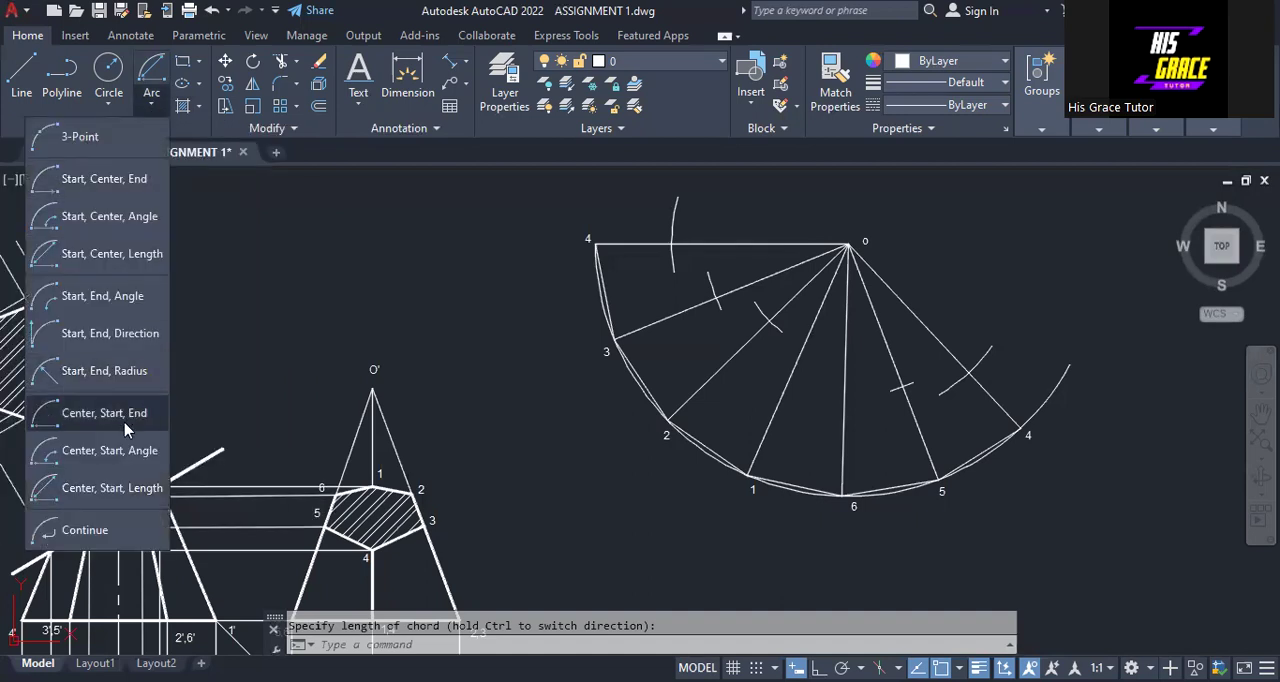
left_click(123, 493)
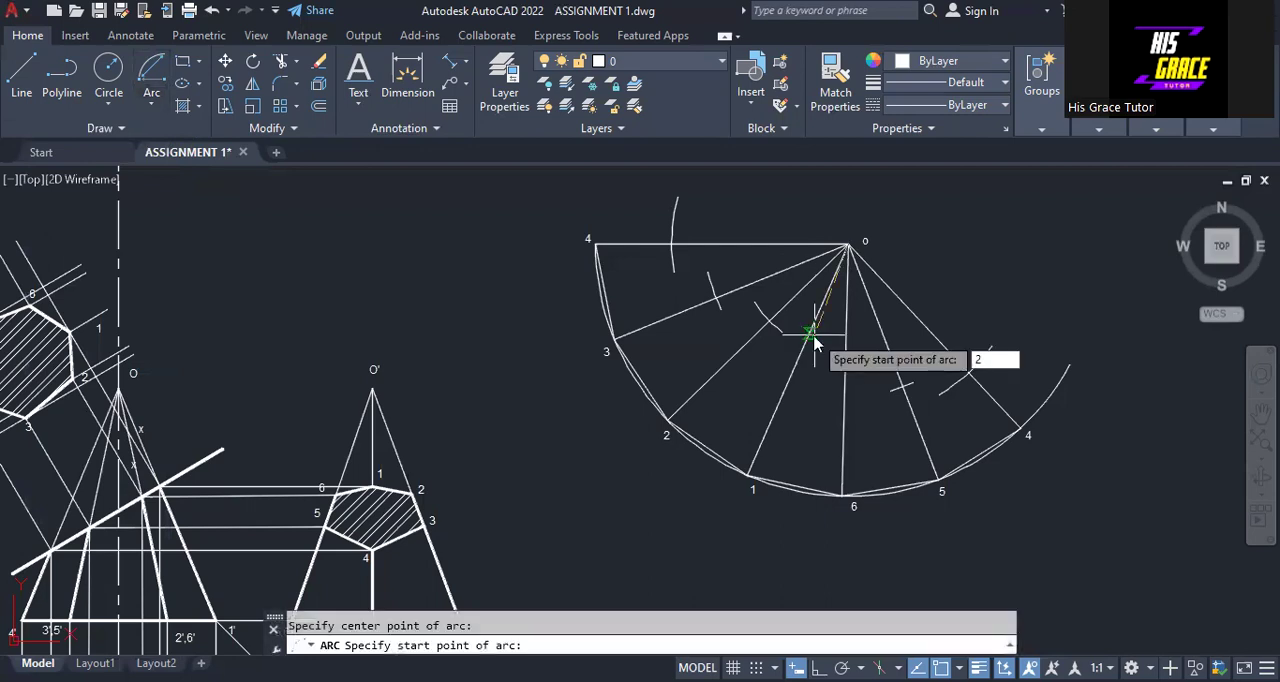
type("28.3246")
key("Return")
left_click(846, 334)
key("Escape")
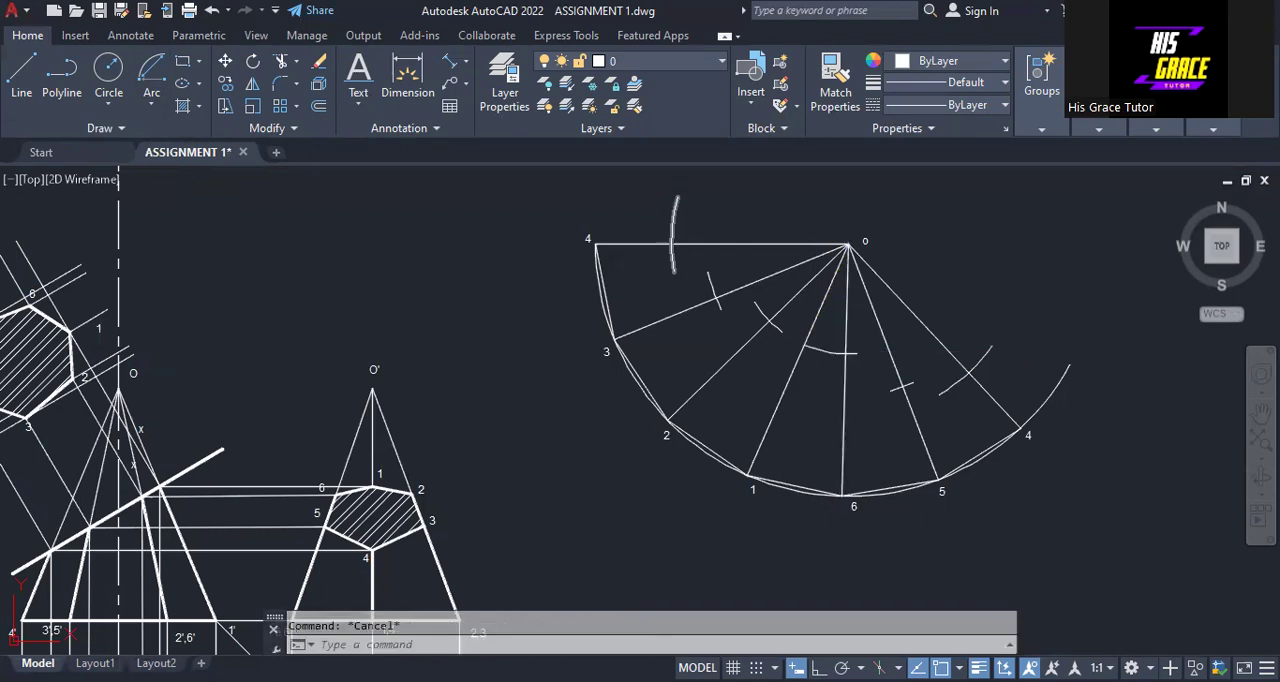
Trim off the part of the arc between lines o-1 and o-6 and stretch the remaining mark across line o-6
left_click(282, 61)
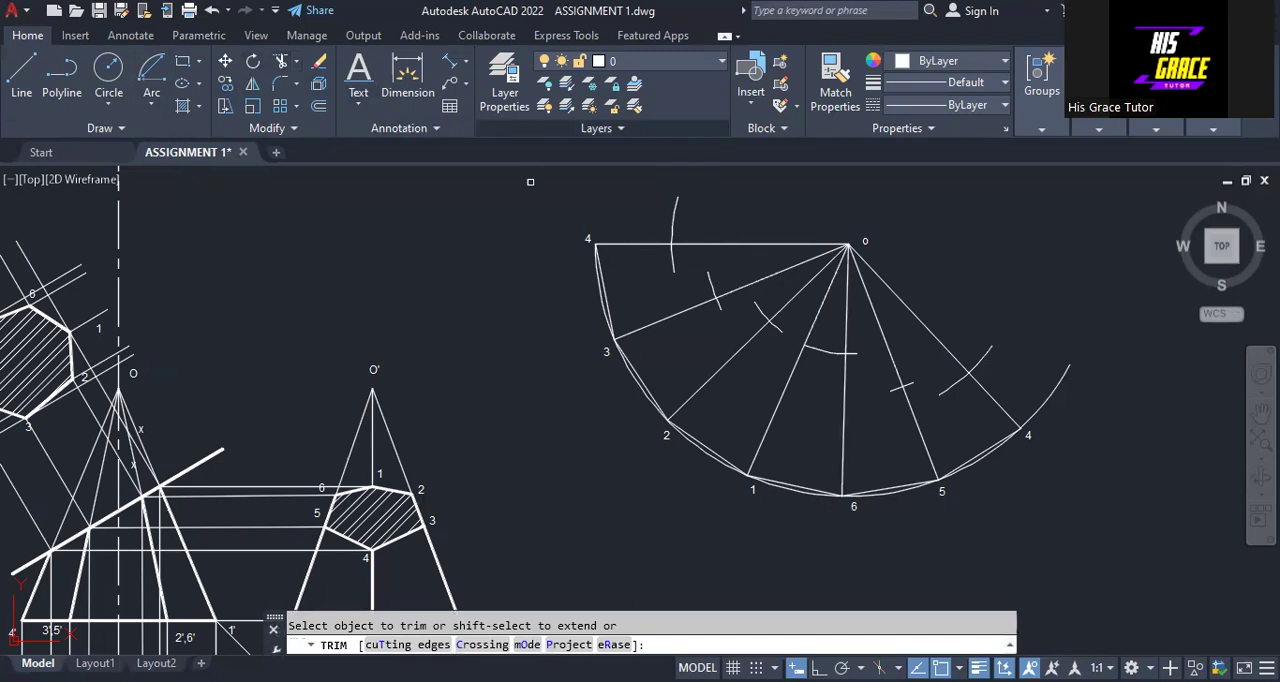
right_click(486, 258)
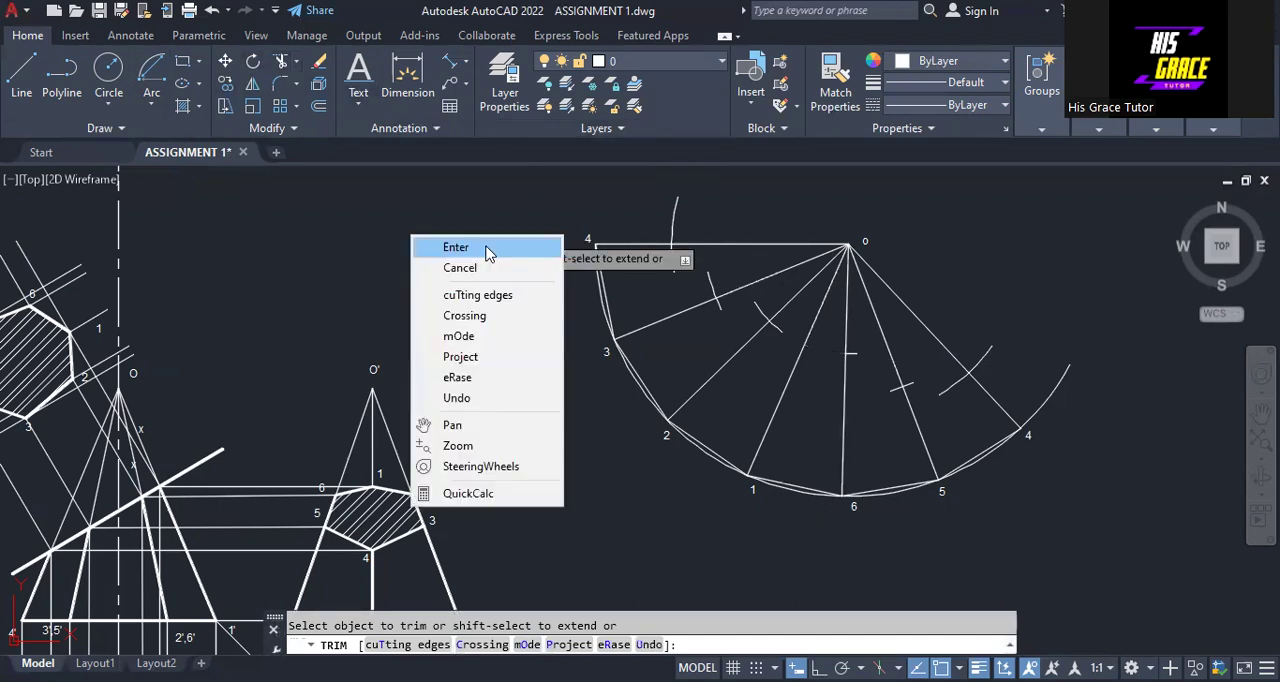
left_click(486, 250)
left_click(850, 353)
left_click(846, 354)
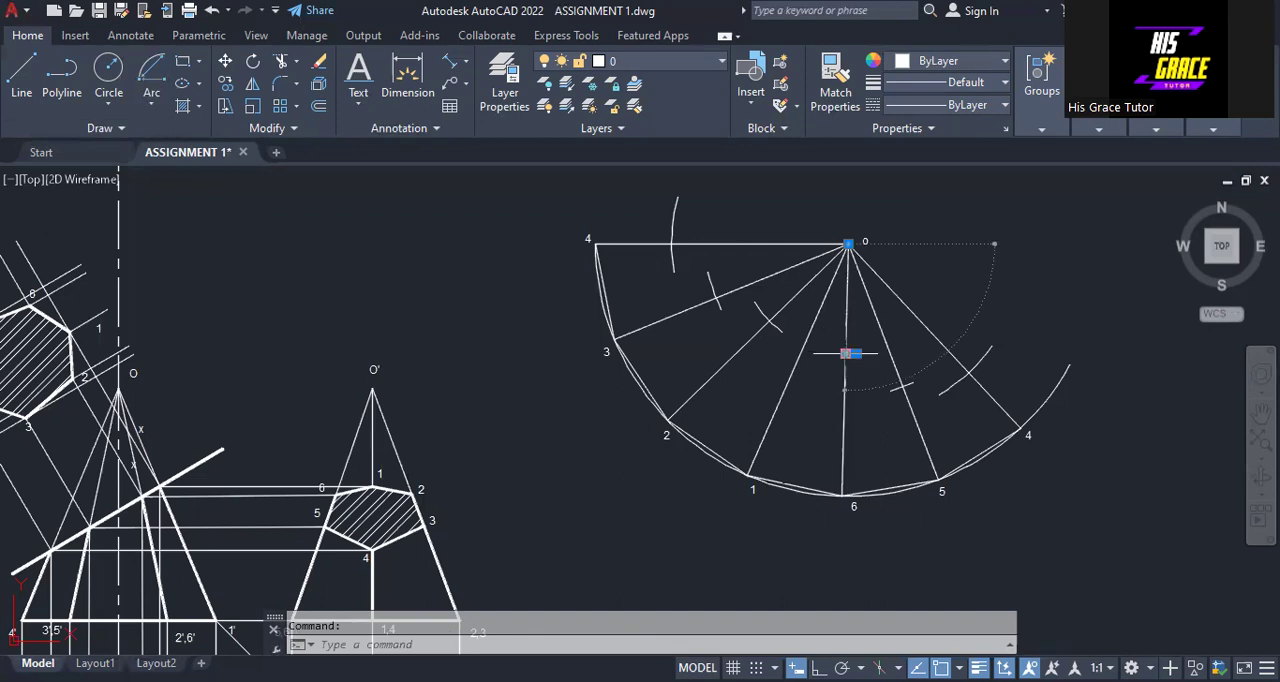
key("Escape")
key("Escape")
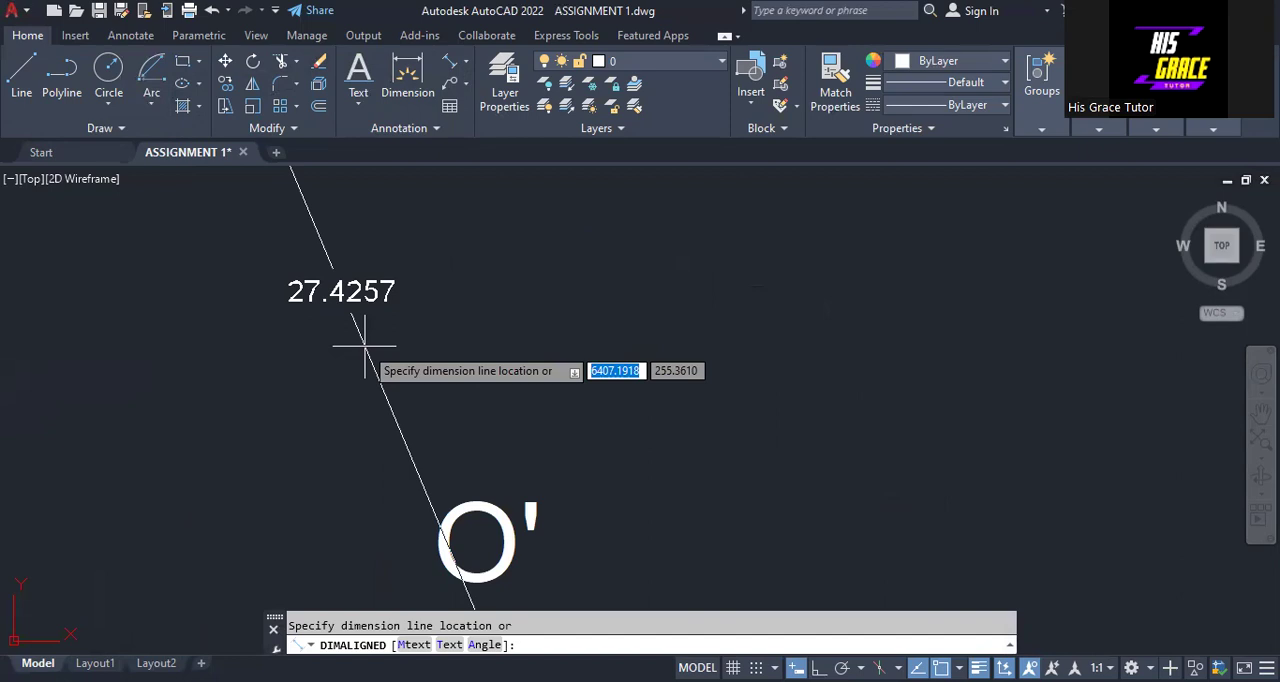
Measure the aligned distance in the front view from apex O to where the cutting line meets edge 1'
scroll(365, 345, "down", 5)
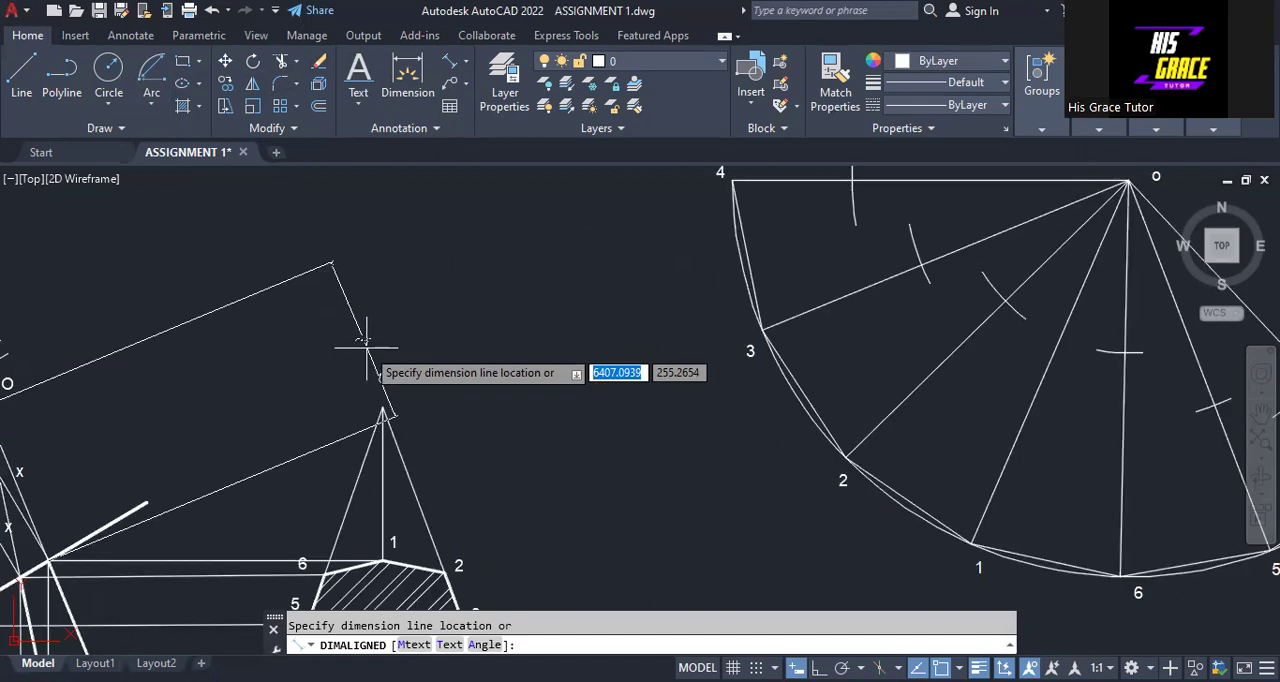
scroll(367, 346, "down", 4)
key("Escape")
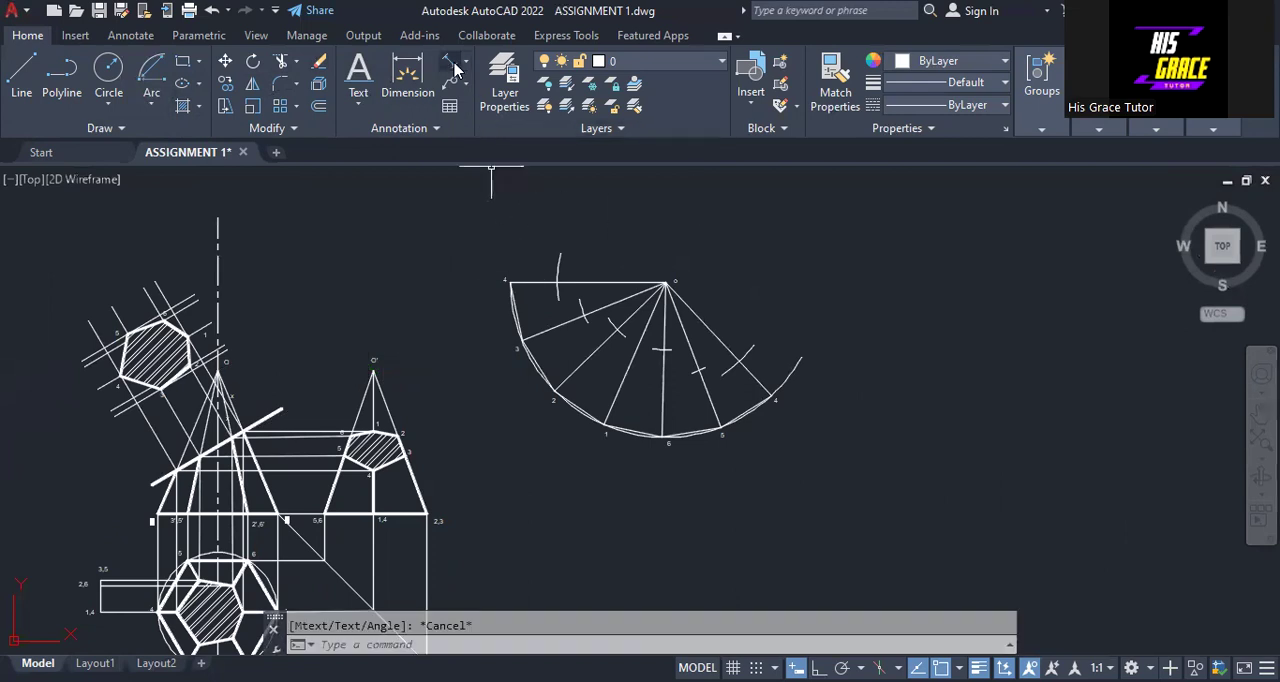
Draw a short Center, Start, Length arc centred on o at radius 27.425 across the line from o to 1
left_click(154, 106)
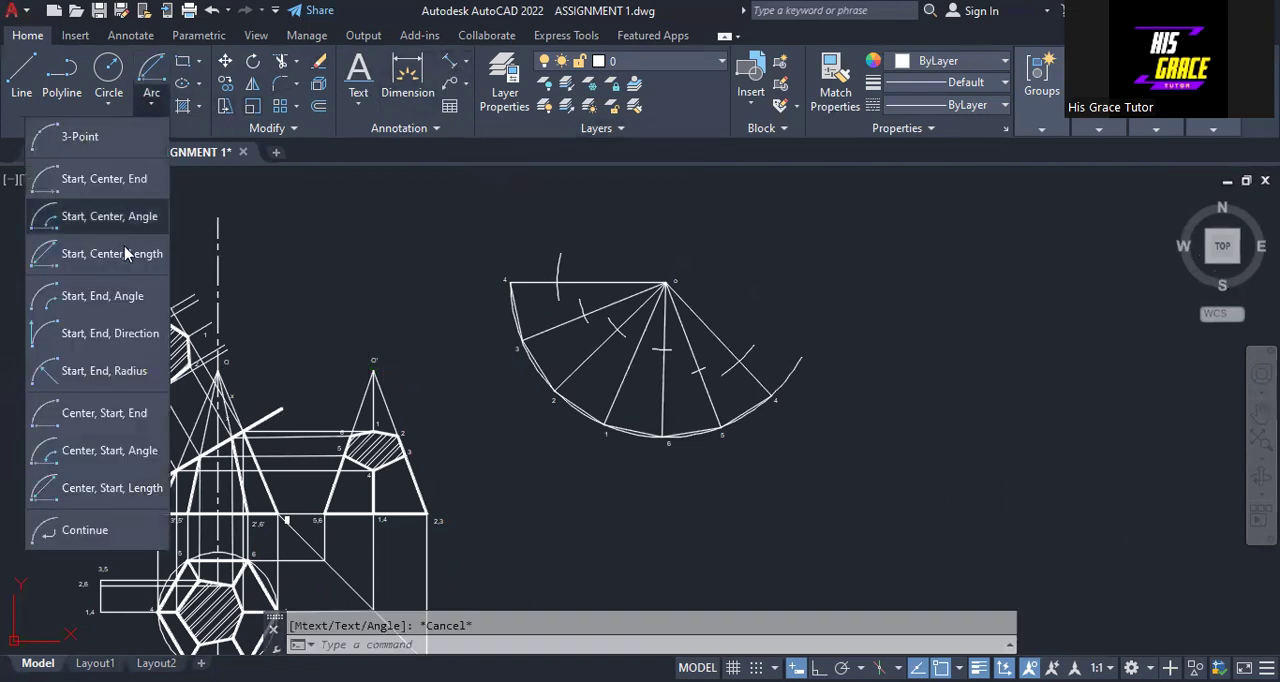
left_click(125, 488)
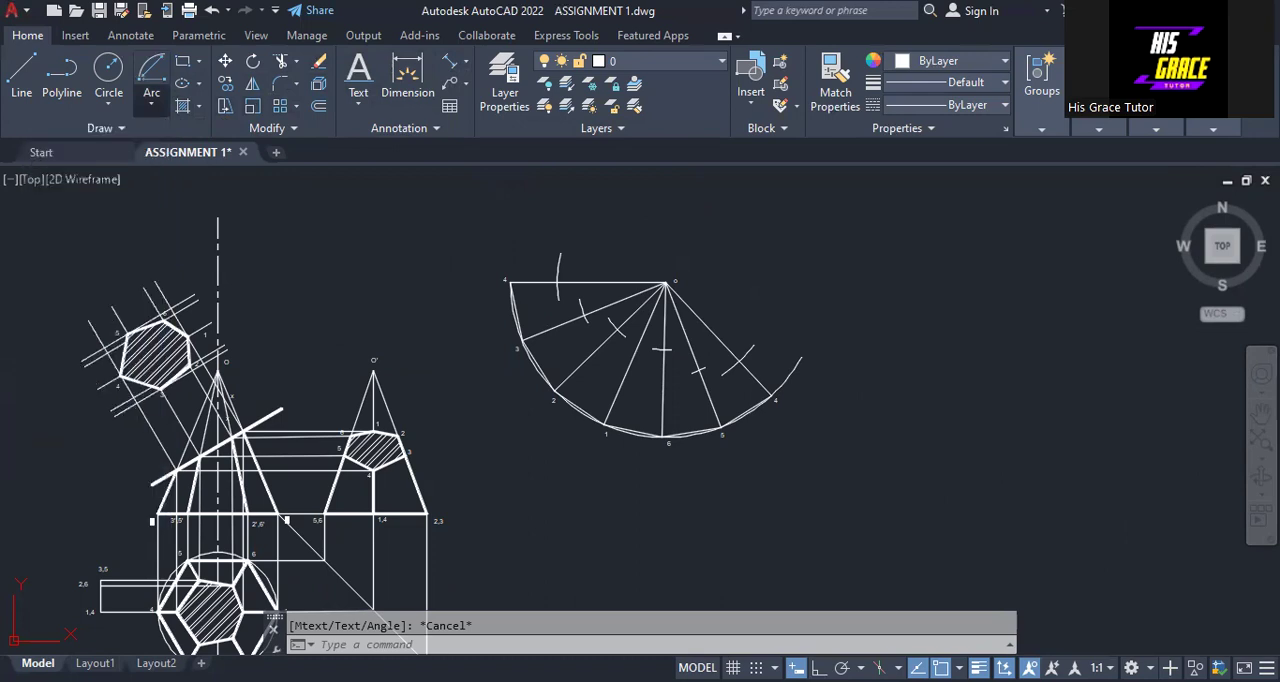
left_click(665, 284)
scroll(630, 345, "up", 4)
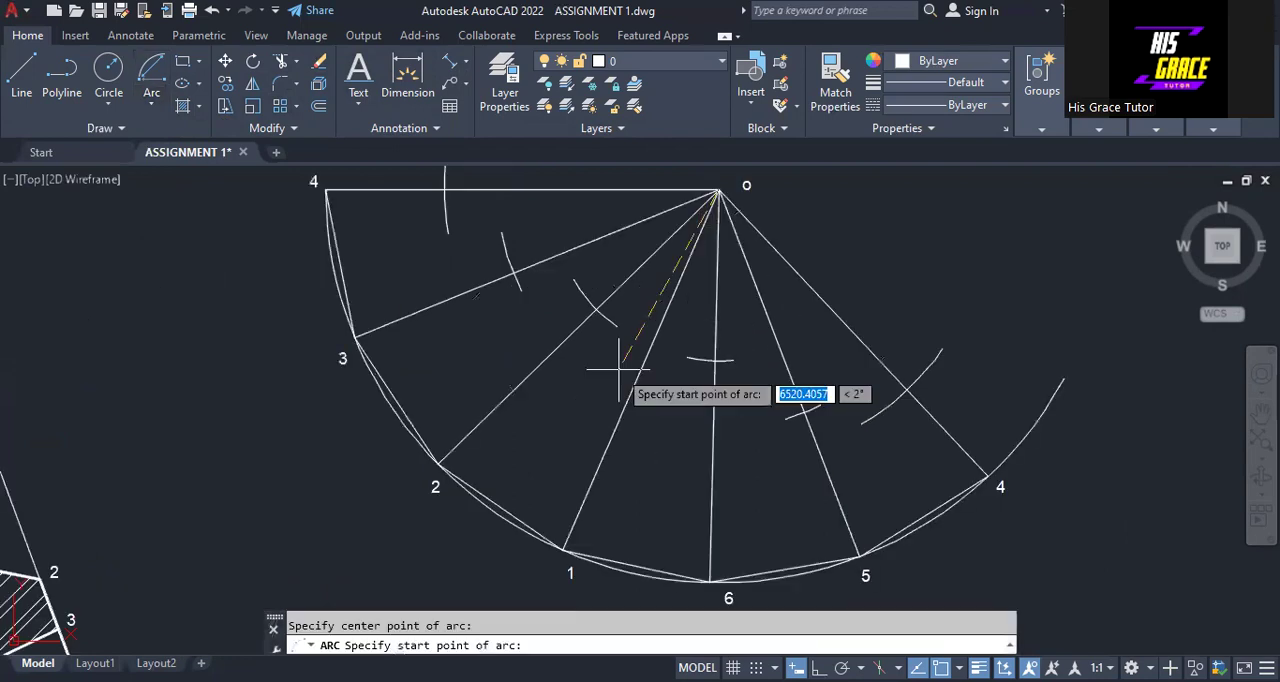
type("2")
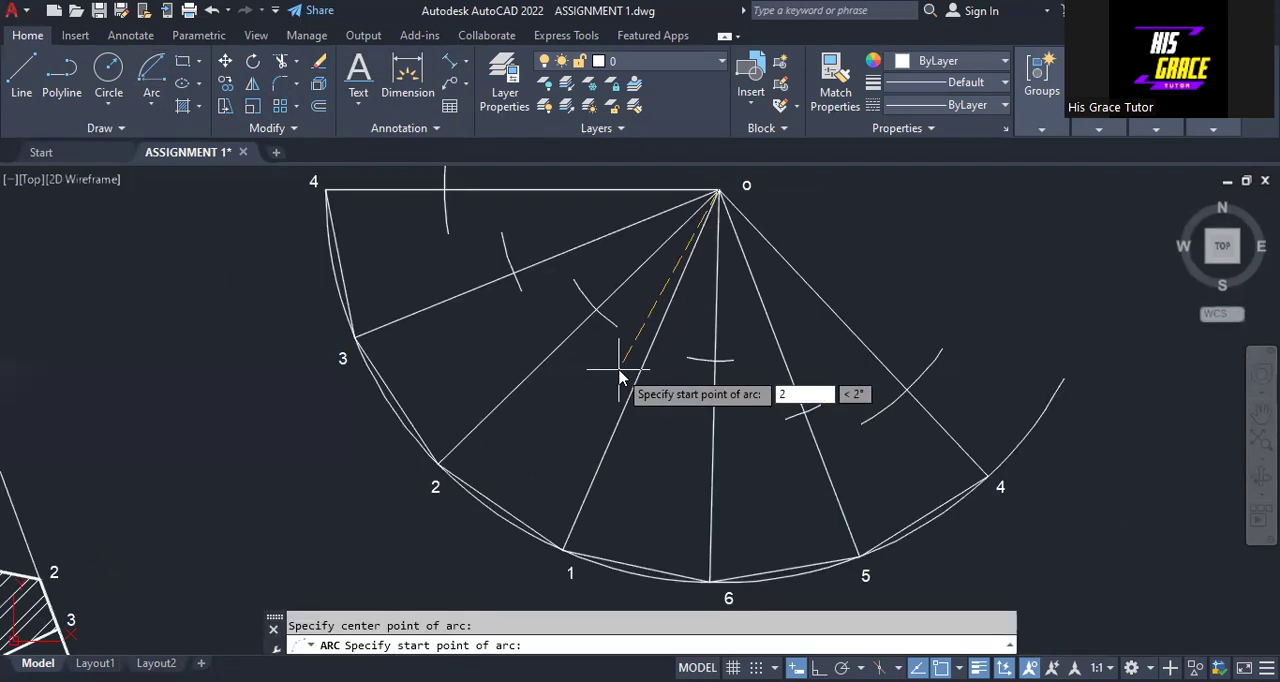
type("7.425")
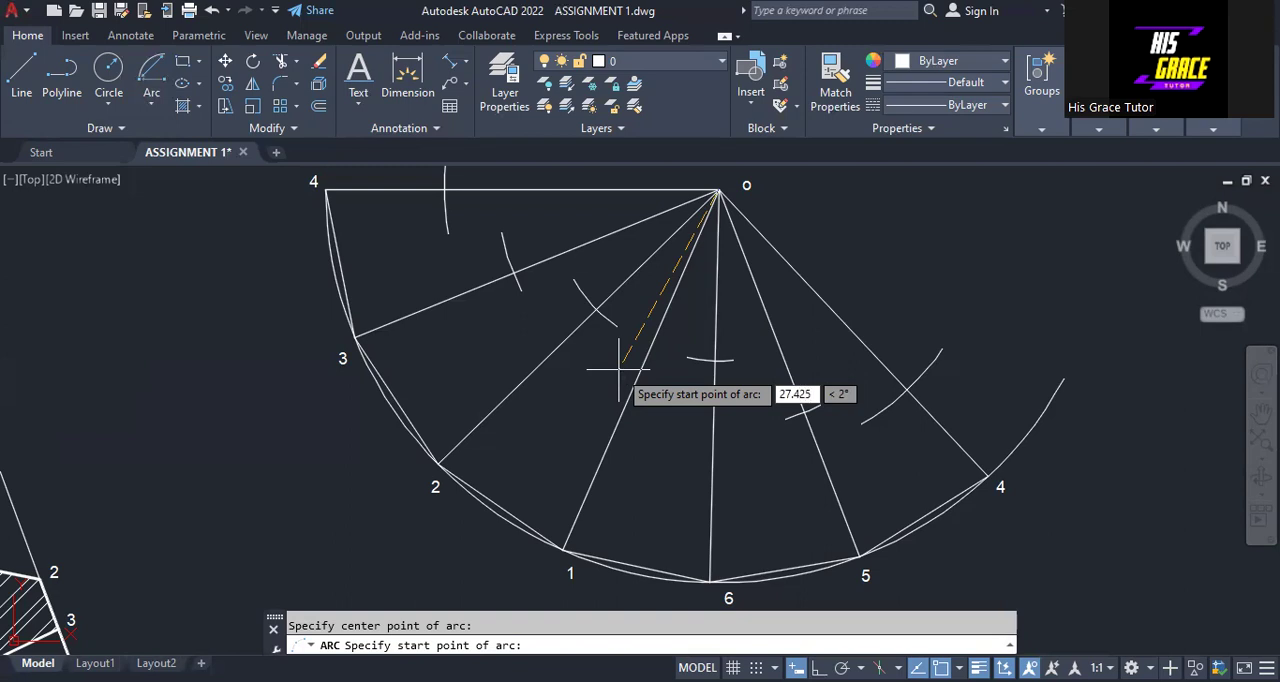
key("Return")
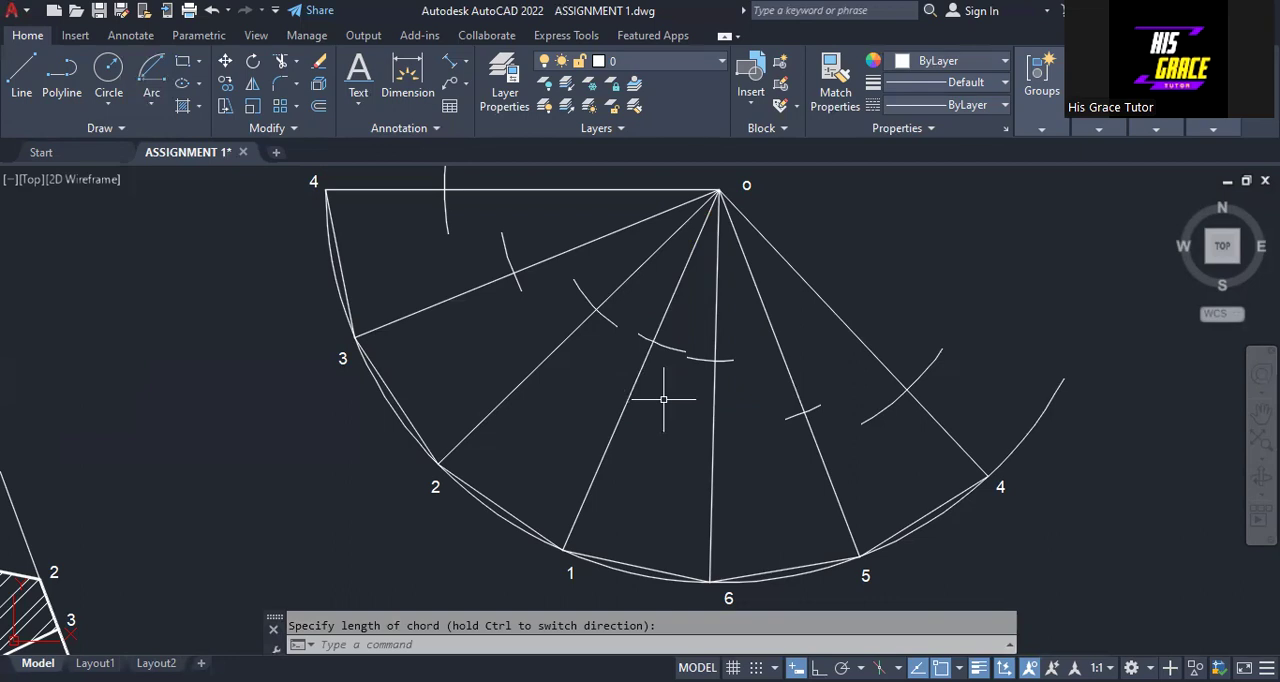
Draw connected lines through the arc marks on the edge lines, from 4 through 3, 2, 1, 6 and 5 to the other 4
scroll(663, 399, "down", 2)
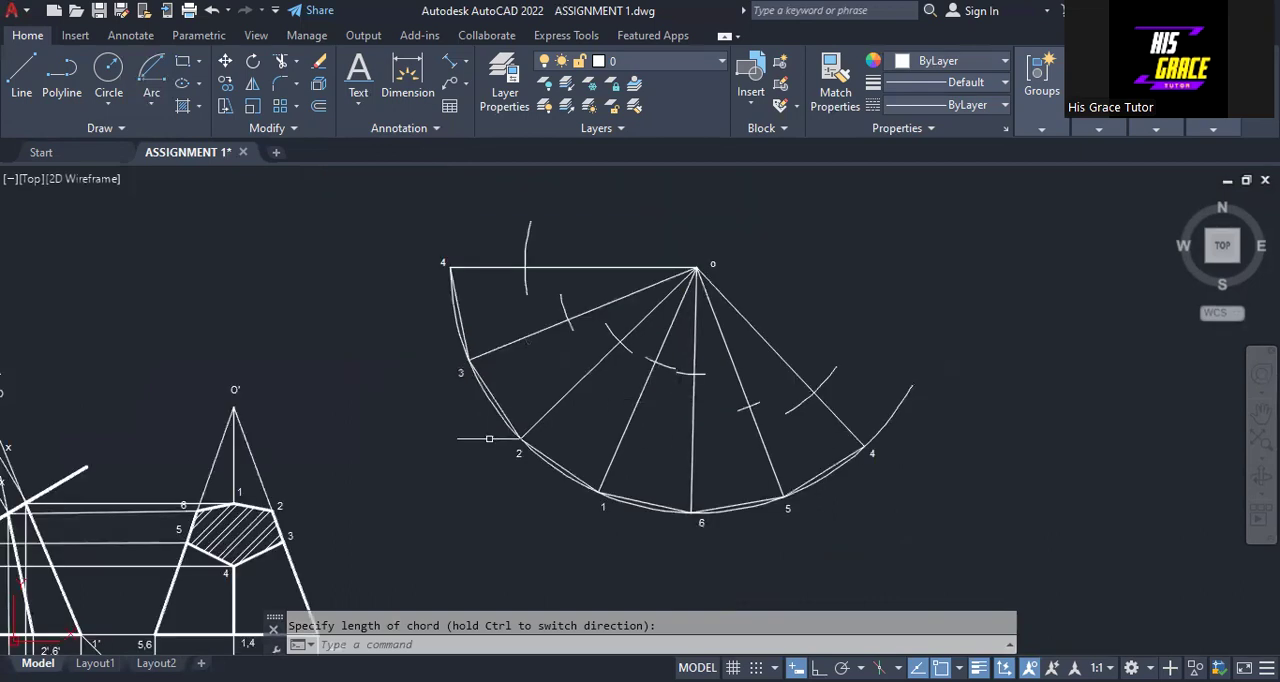
left_click(21, 72)
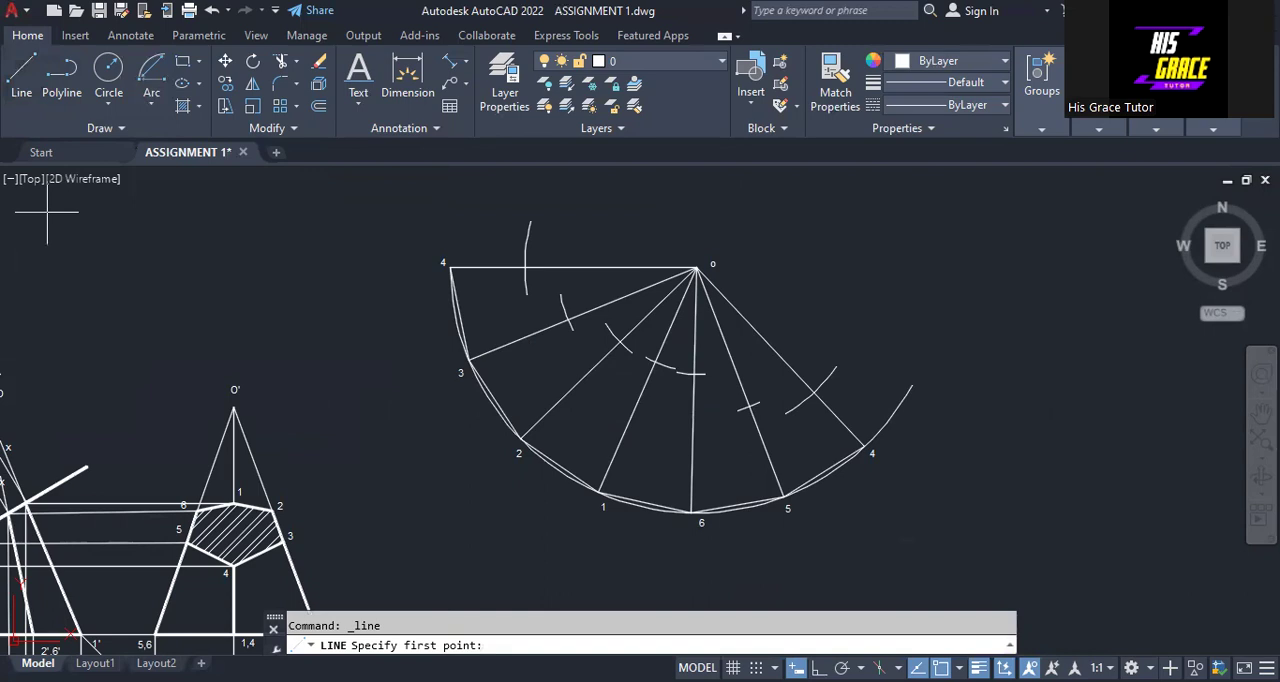
left_click(526, 268)
left_click(568, 320)
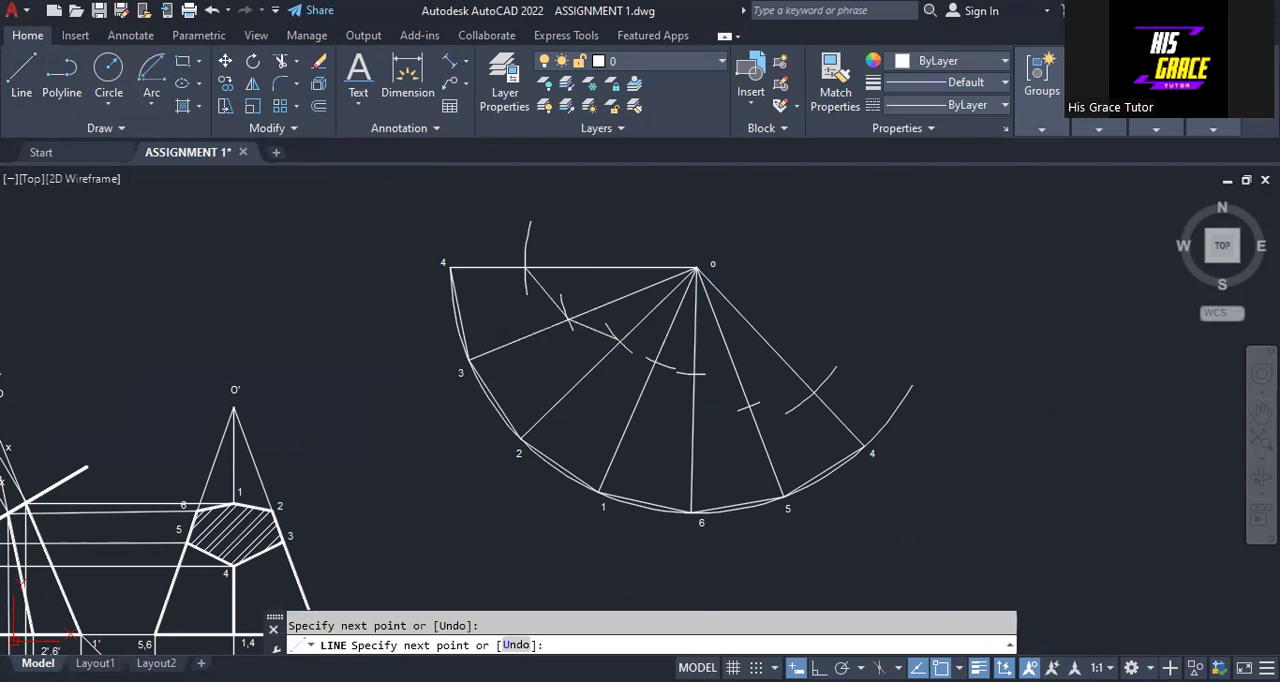
left_click(618, 340)
left_click(656, 358)
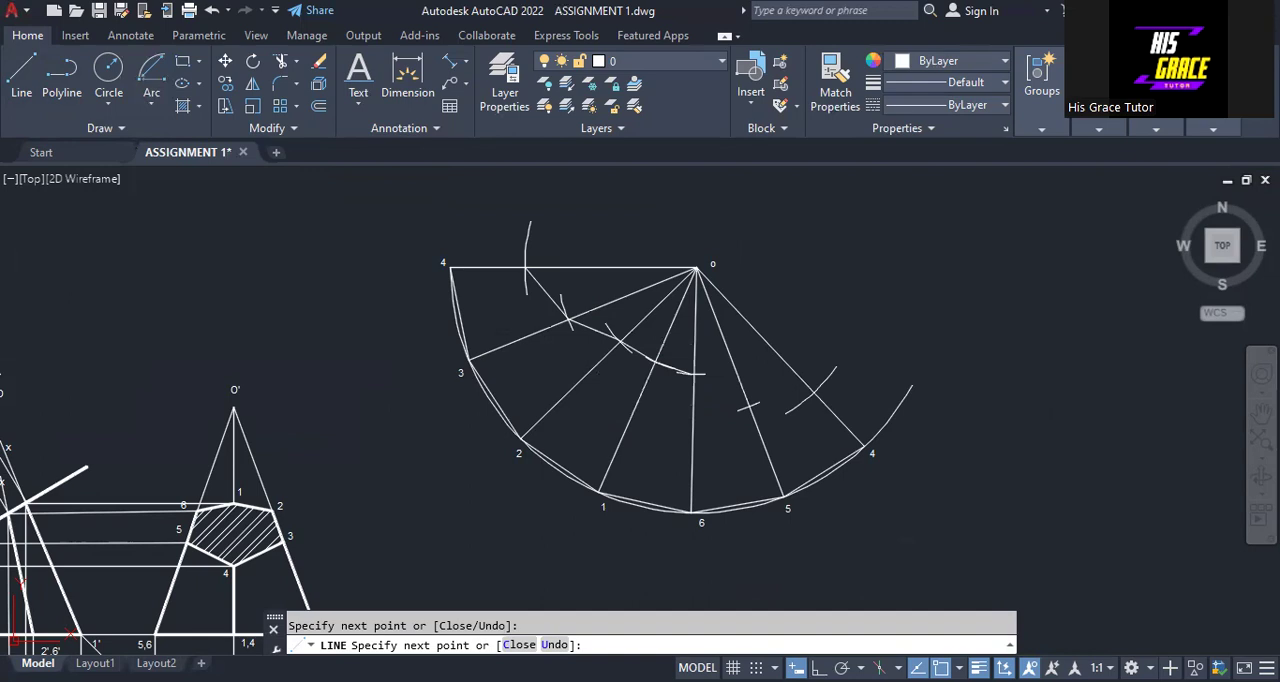
left_click(814, 391)
key("Escape")
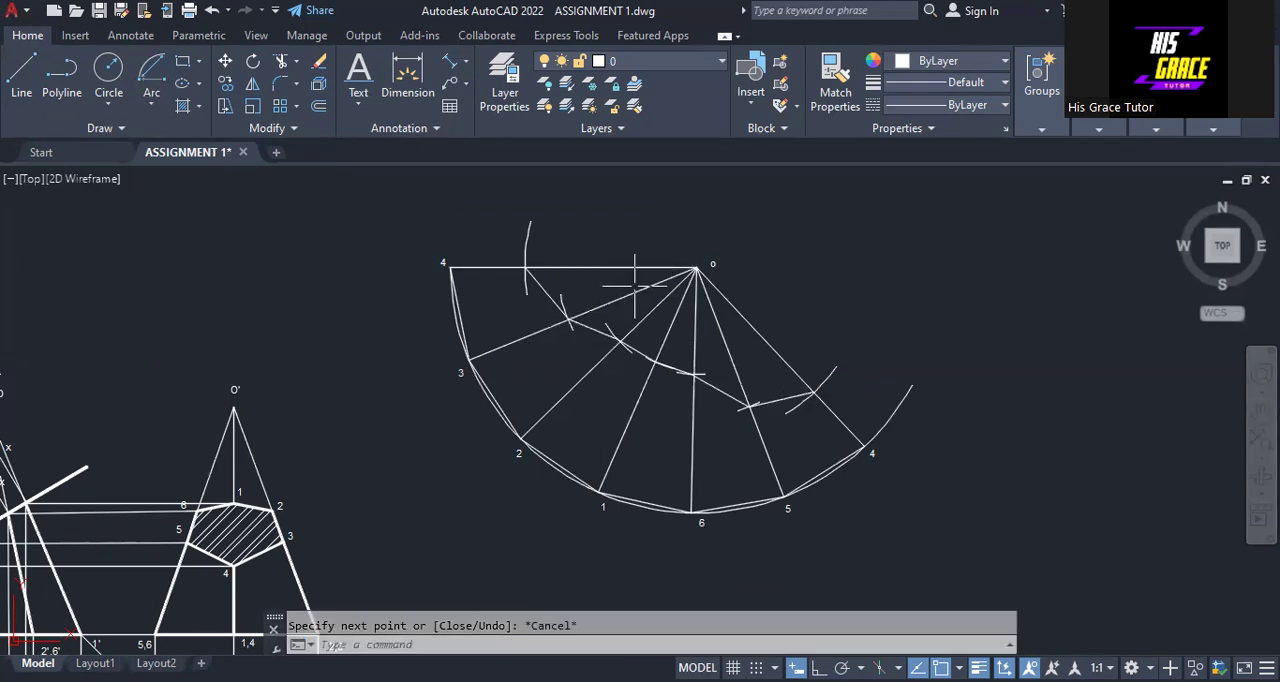
Trim off the parts of all seven edge lines between apex o and the cut line
left_click(281, 66)
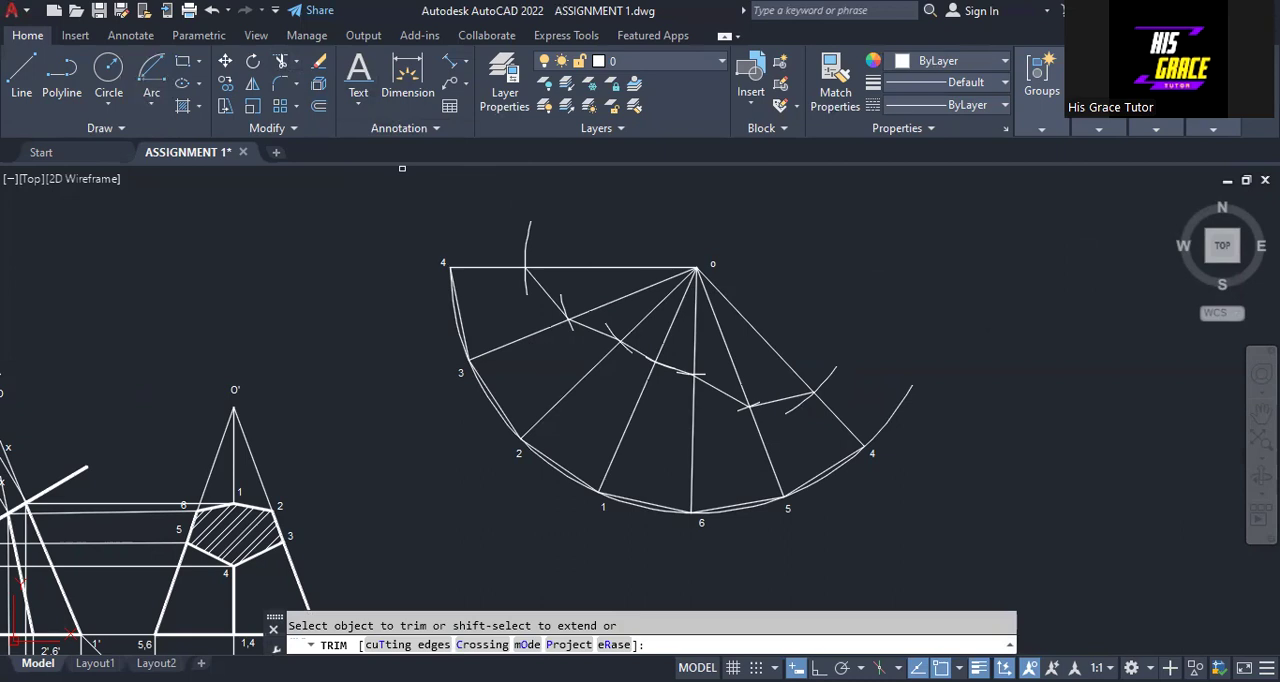
left_click_drag(402, 168, 698, 353)
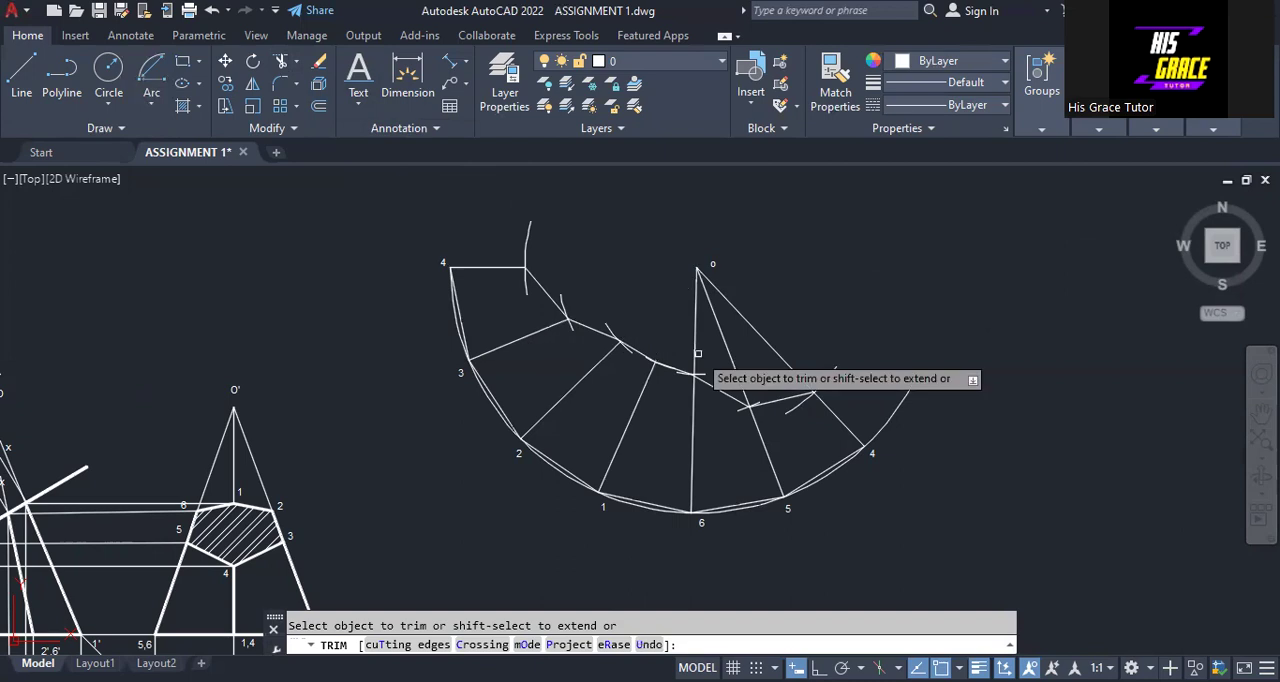
left_click_drag(698, 353, 790, 330)
key("Return")
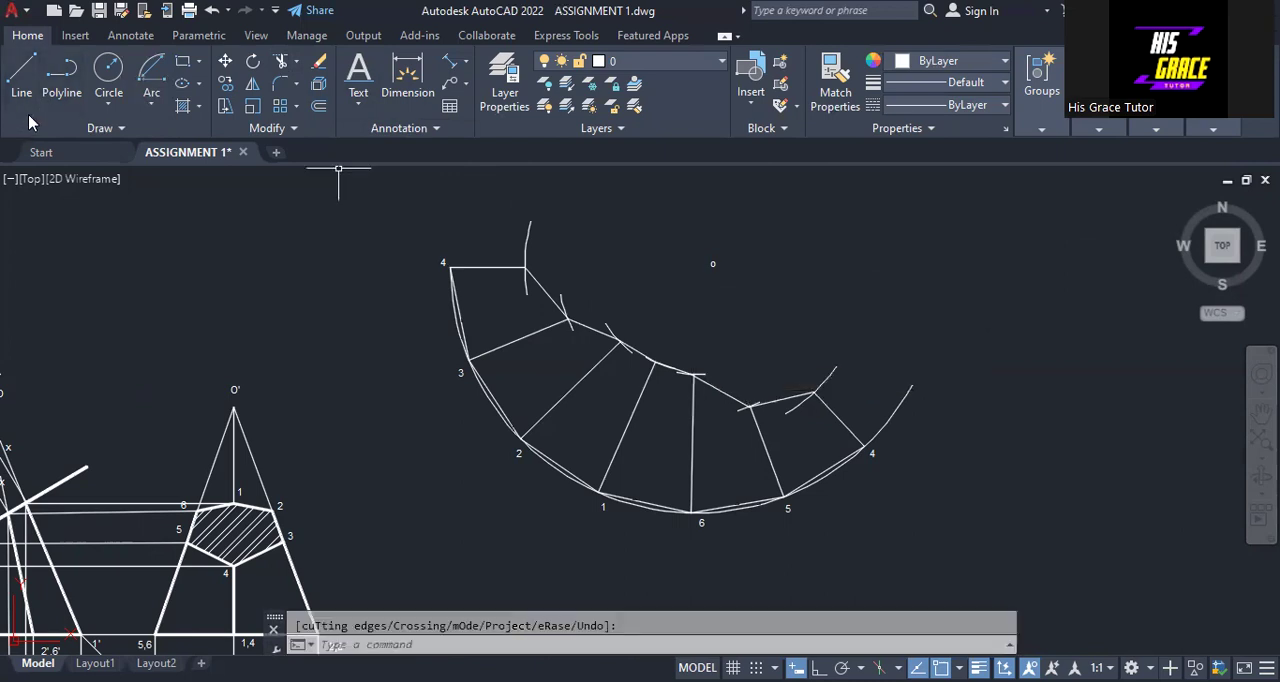
Draw separate lines joining apex o to the cut points on the first edge 4 and edge 3
left_click(21, 72)
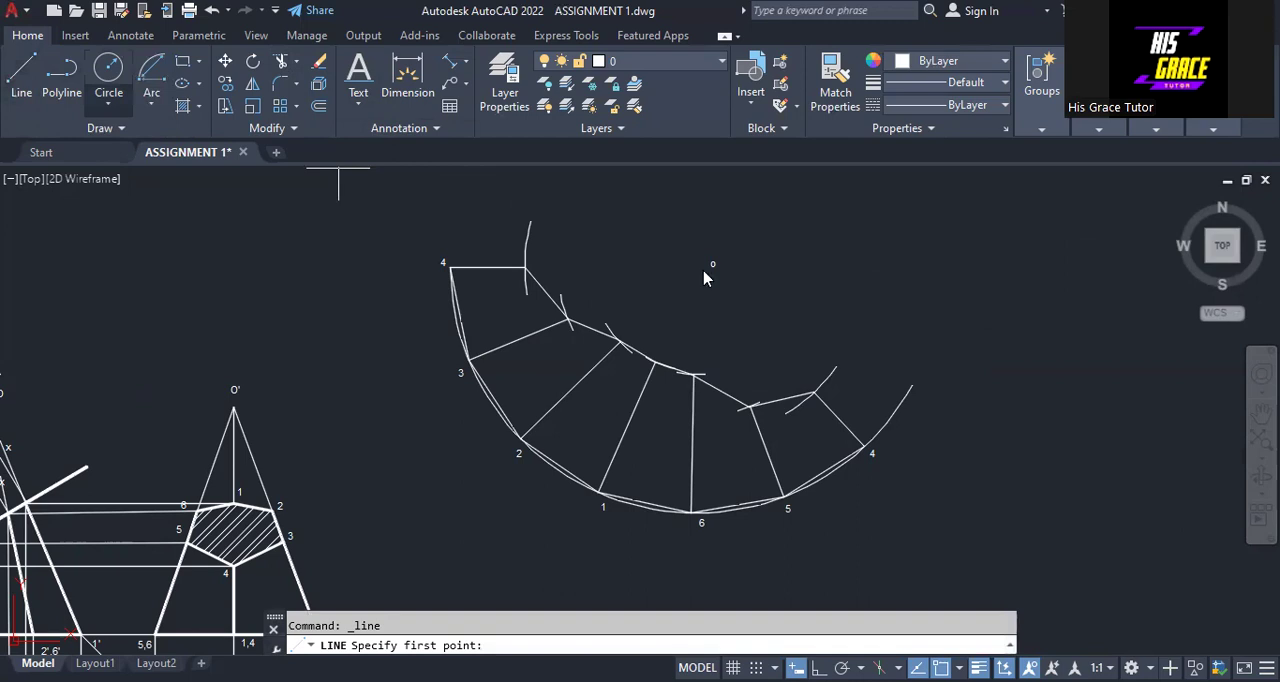
left_click(525, 267)
left_click(697, 267)
right_click(699, 268)
left_click(796, 279)
right_click(769, 248)
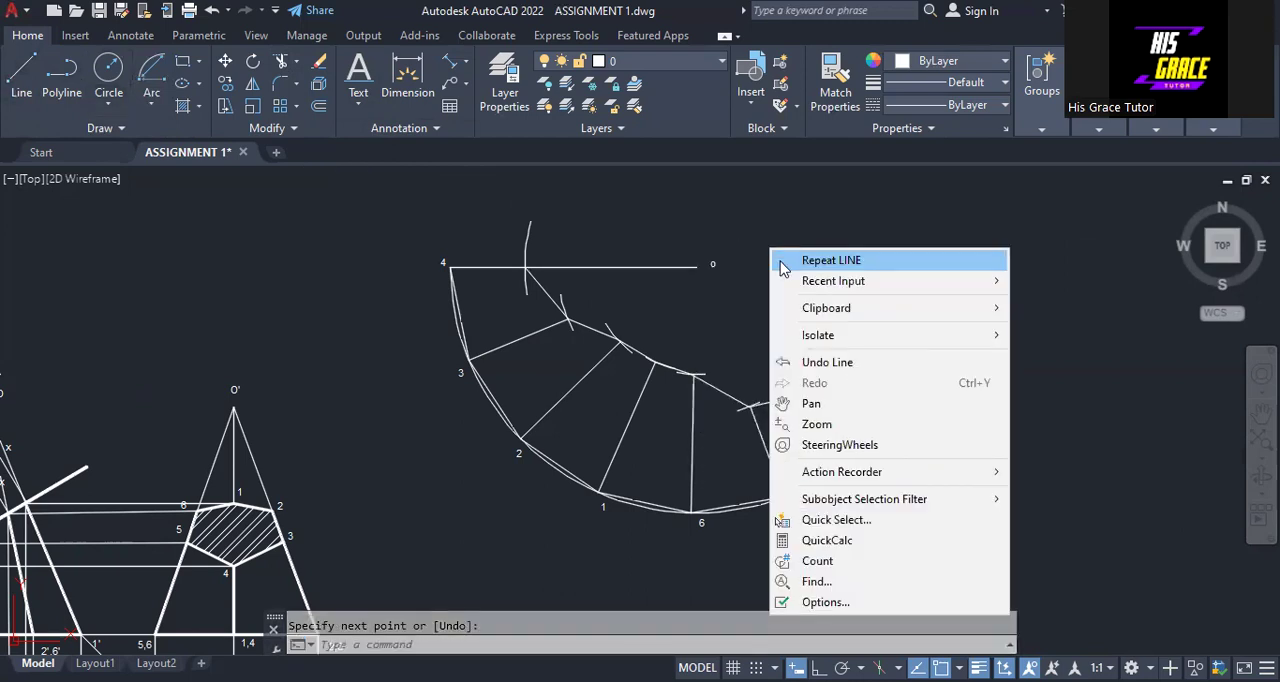
key("Return")
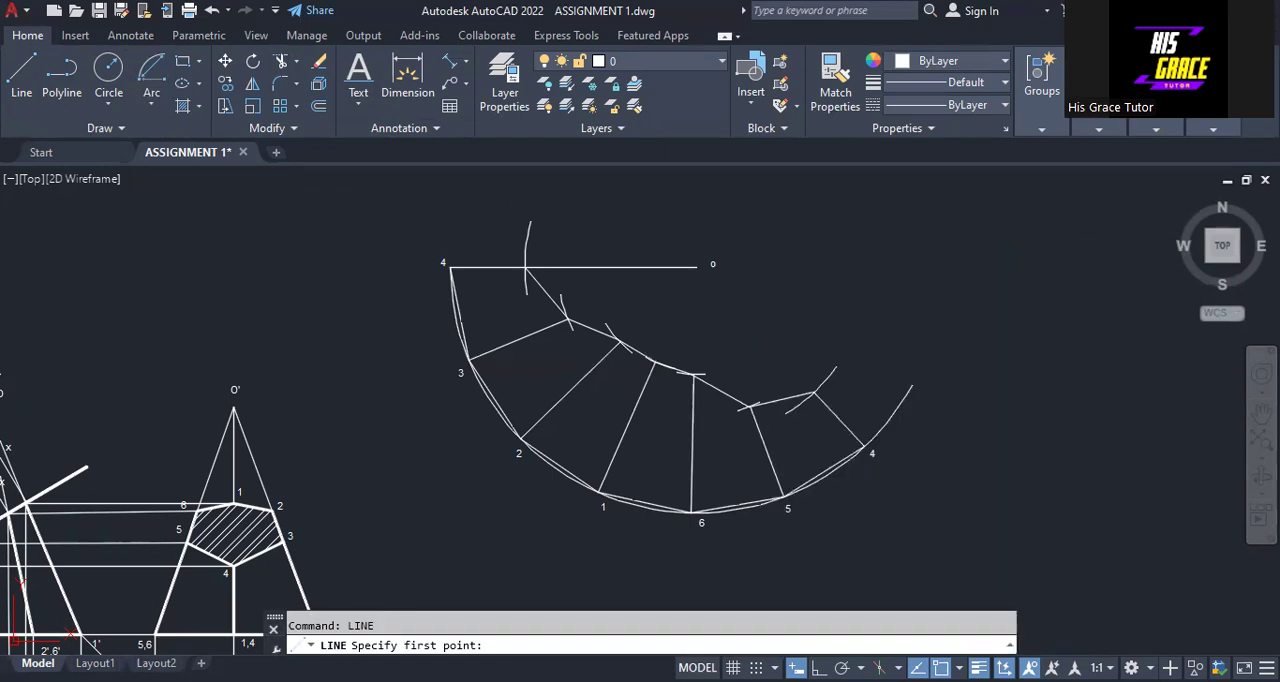
left_click(696, 268)
left_click(568, 320)
key("Return")
Draw separate lines joining apex o to the cut points on edges 2 and 1
right_click(769, 262)
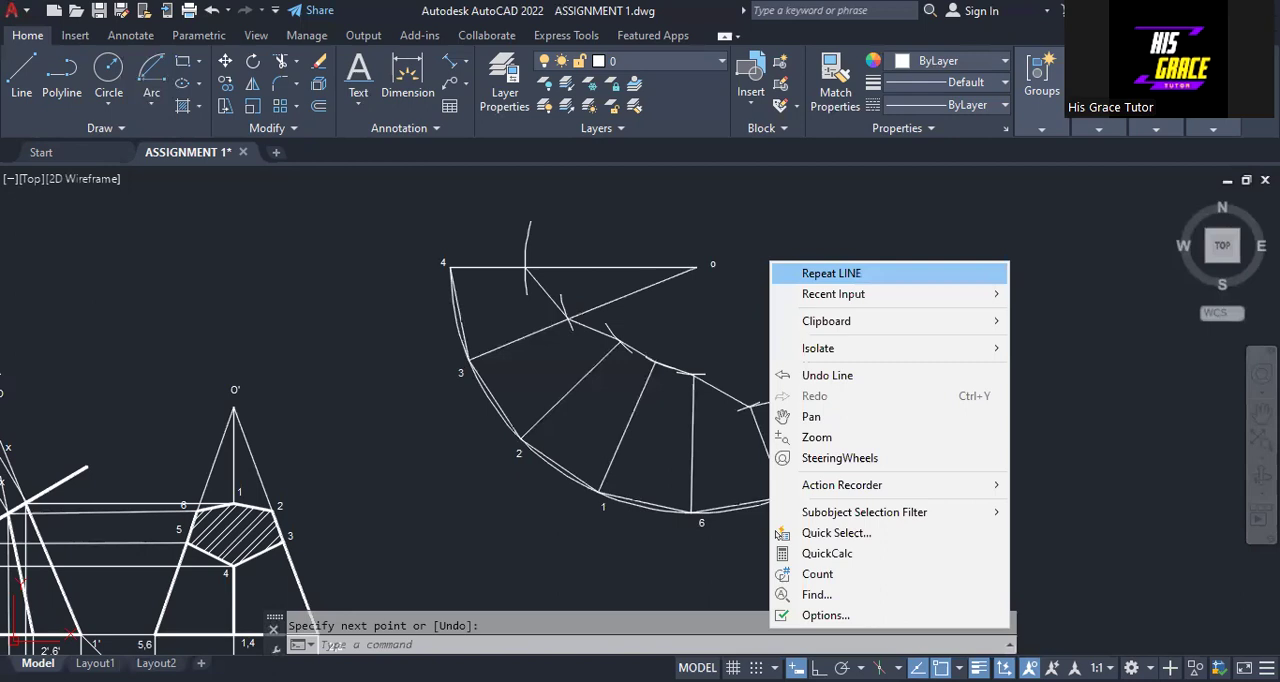
left_click(831, 273)
left_click(696, 268)
right_click(698, 272)
left_click(725, 287)
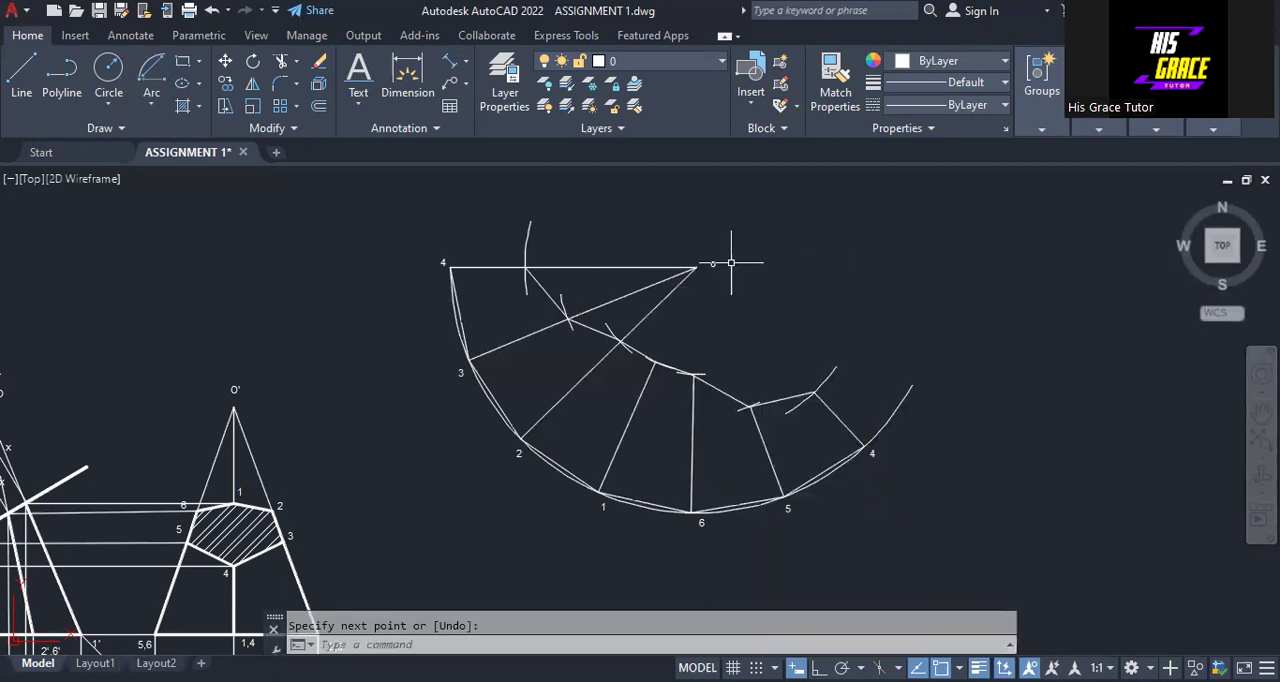
right_click(735, 267)
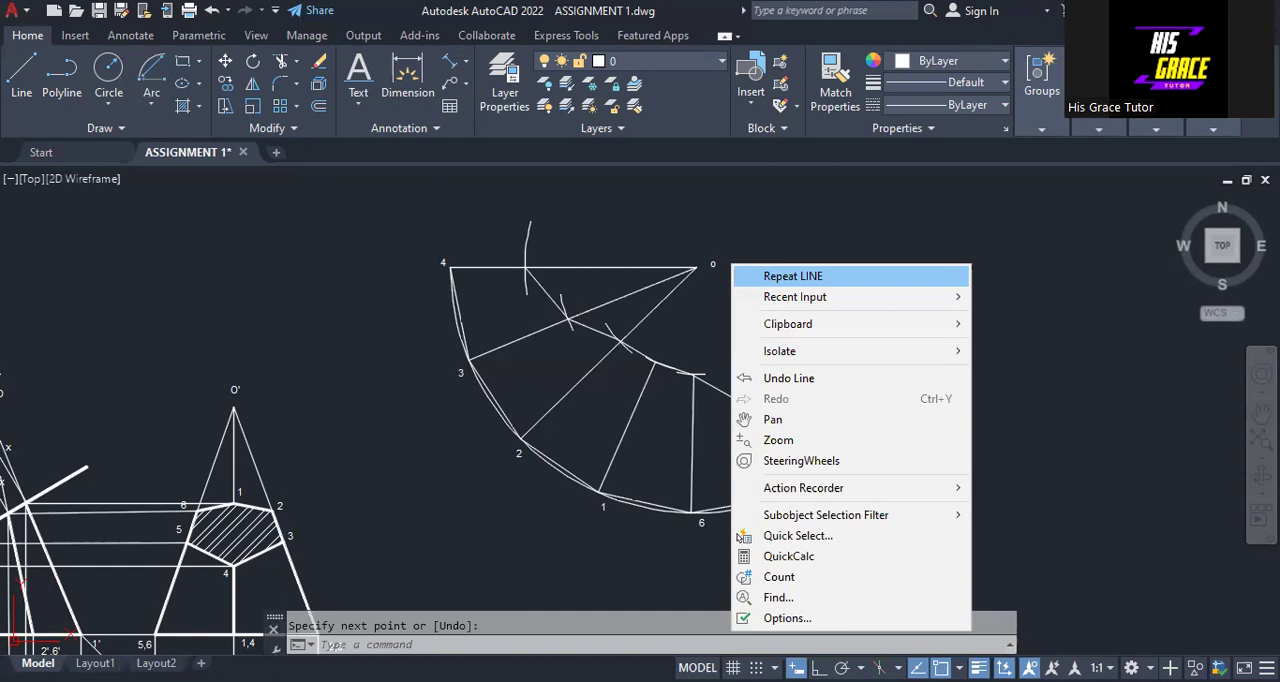
left_click(793, 276)
left_click(655, 362)
left_click(696, 268)
right_click(700, 269)
left_click(715, 278)
Draw separate lines joining apex o to the cut points on edges 6, 5 and the last edge 4
right_click(795, 258)
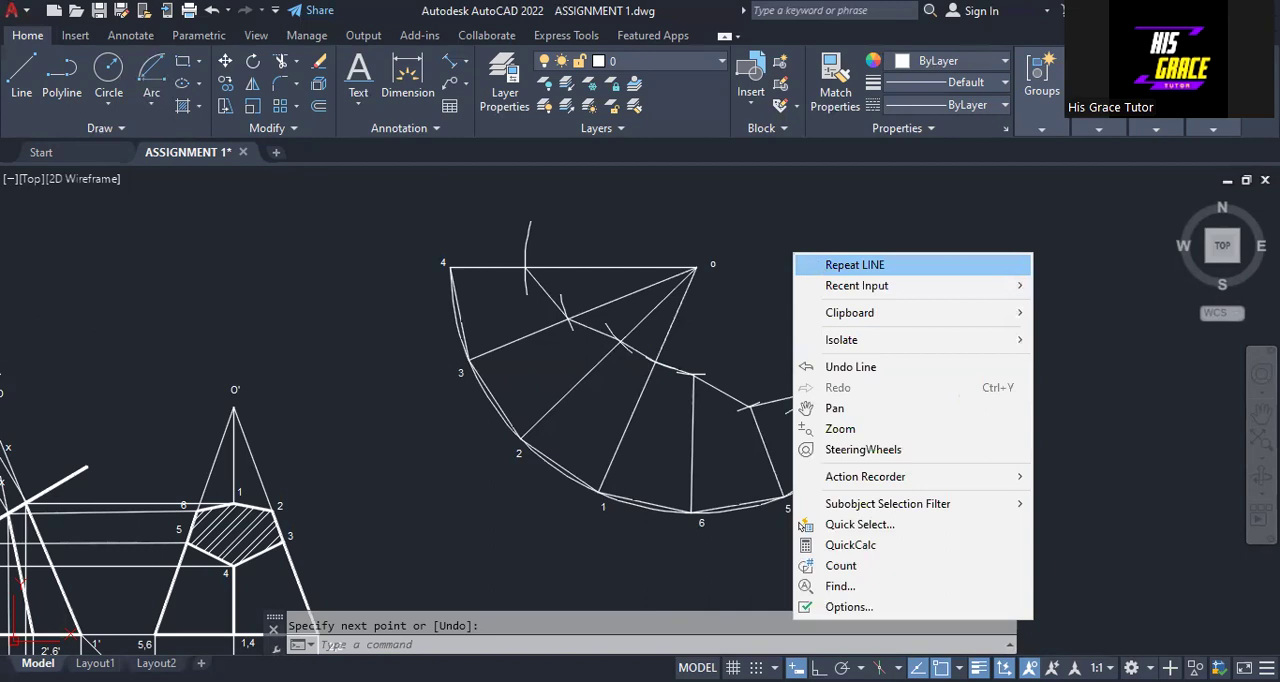
left_click(705, 276)
right_click(771, 258)
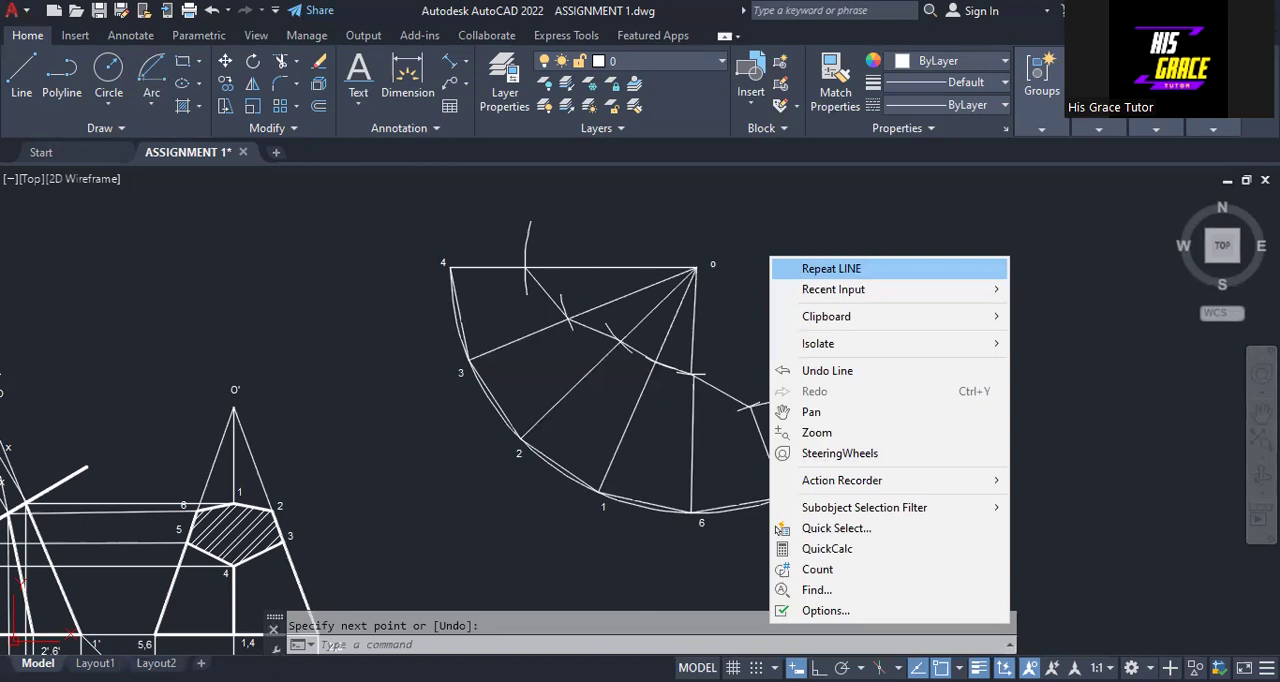
left_click(706, 271)
right_click(781, 257)
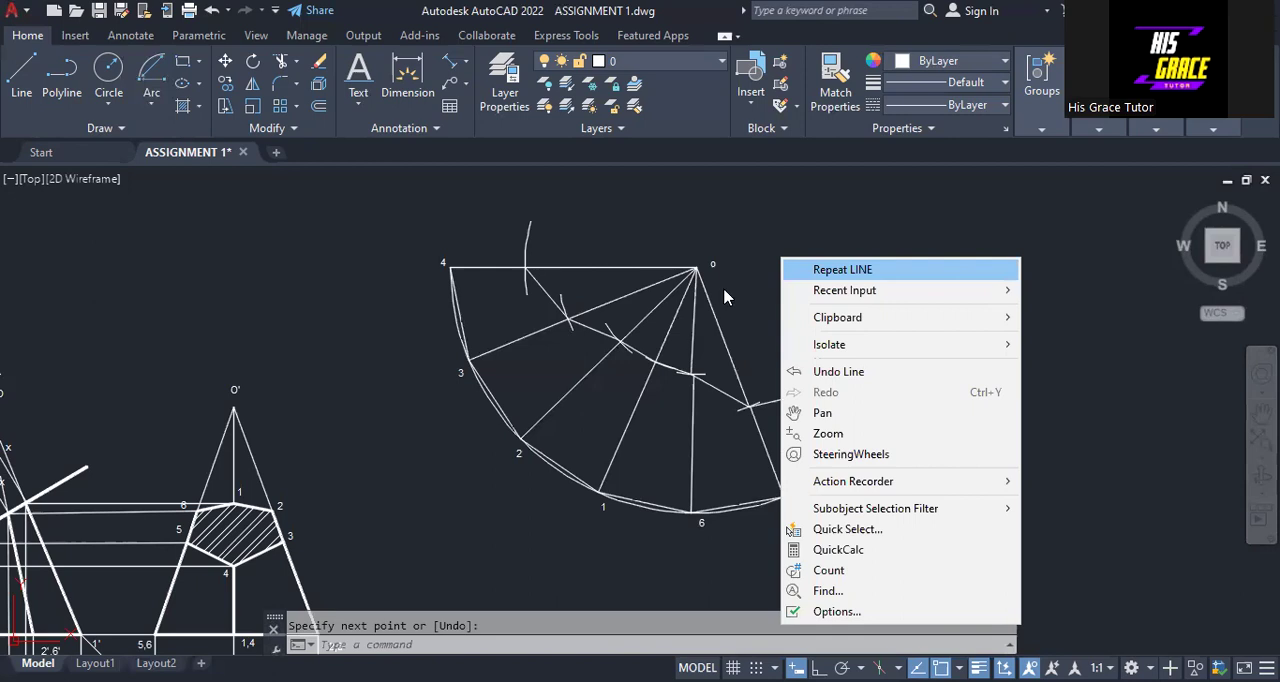
left_click(1030, 303)
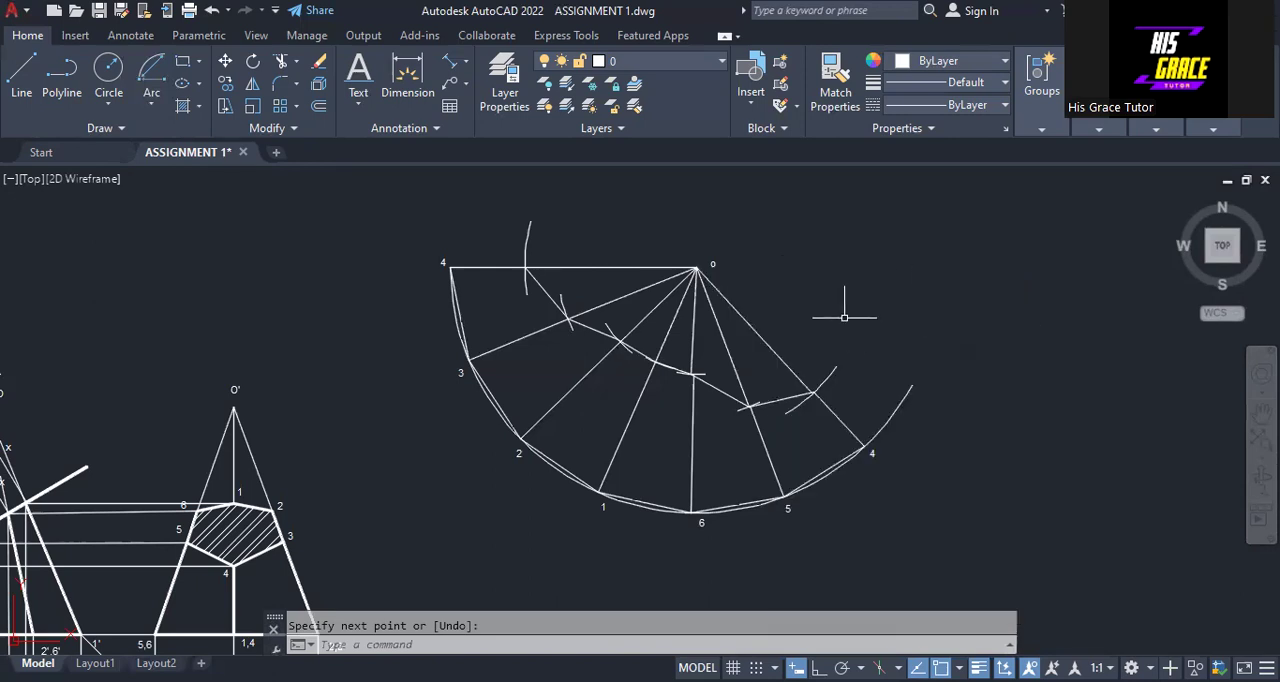
Set a 0.30 mm lineweight on the development's seven edge segments below the cut, the six cut lines and the six base chords
left_click(494, 267)
left_click(540, 331)
left_click(568, 395)
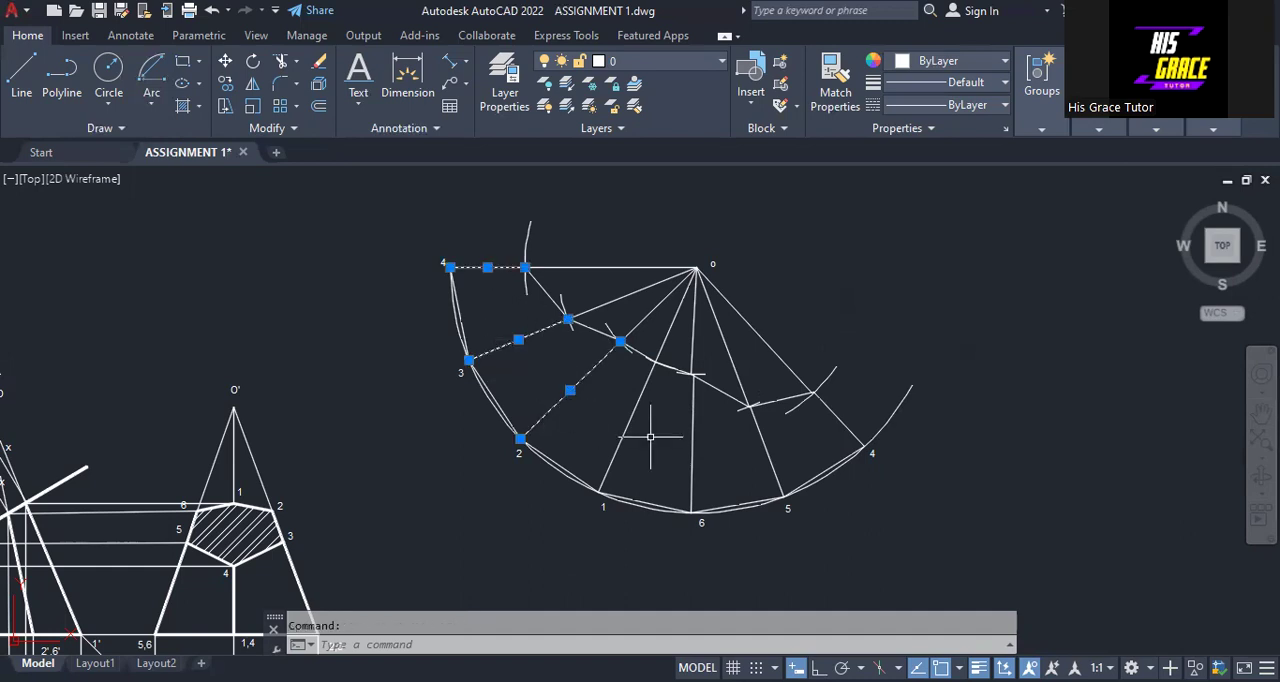
left_click(629, 420)
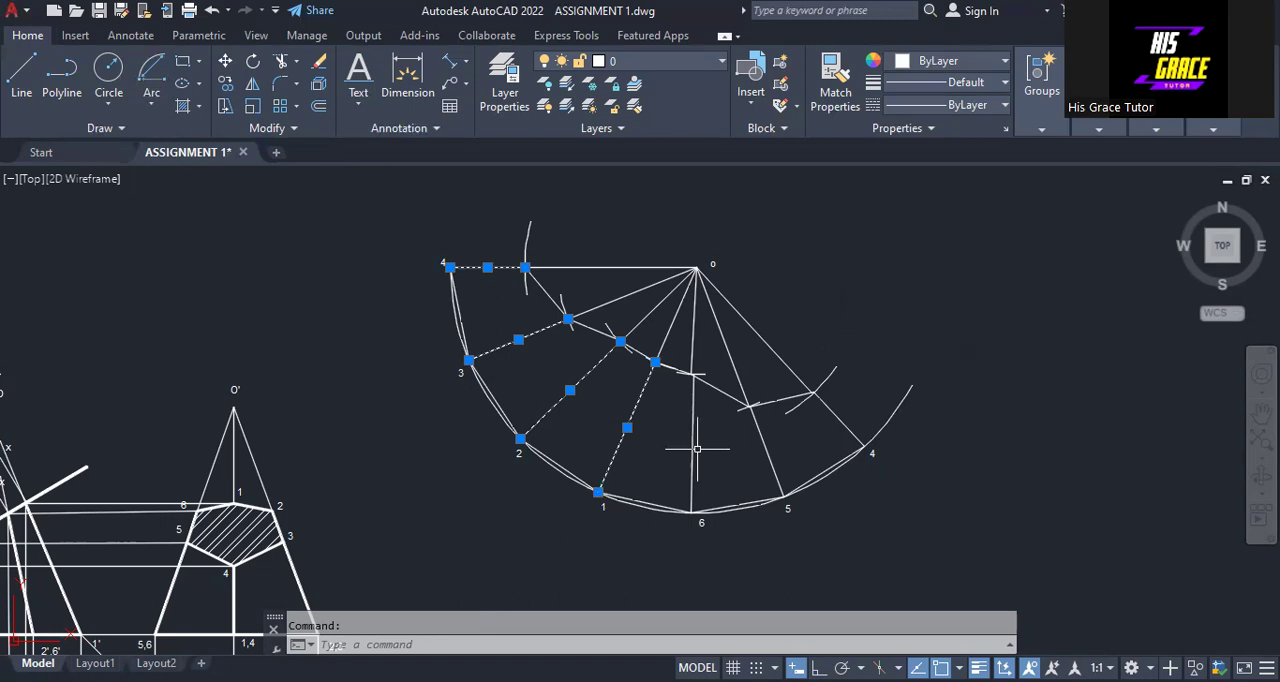
left_click(693, 443)
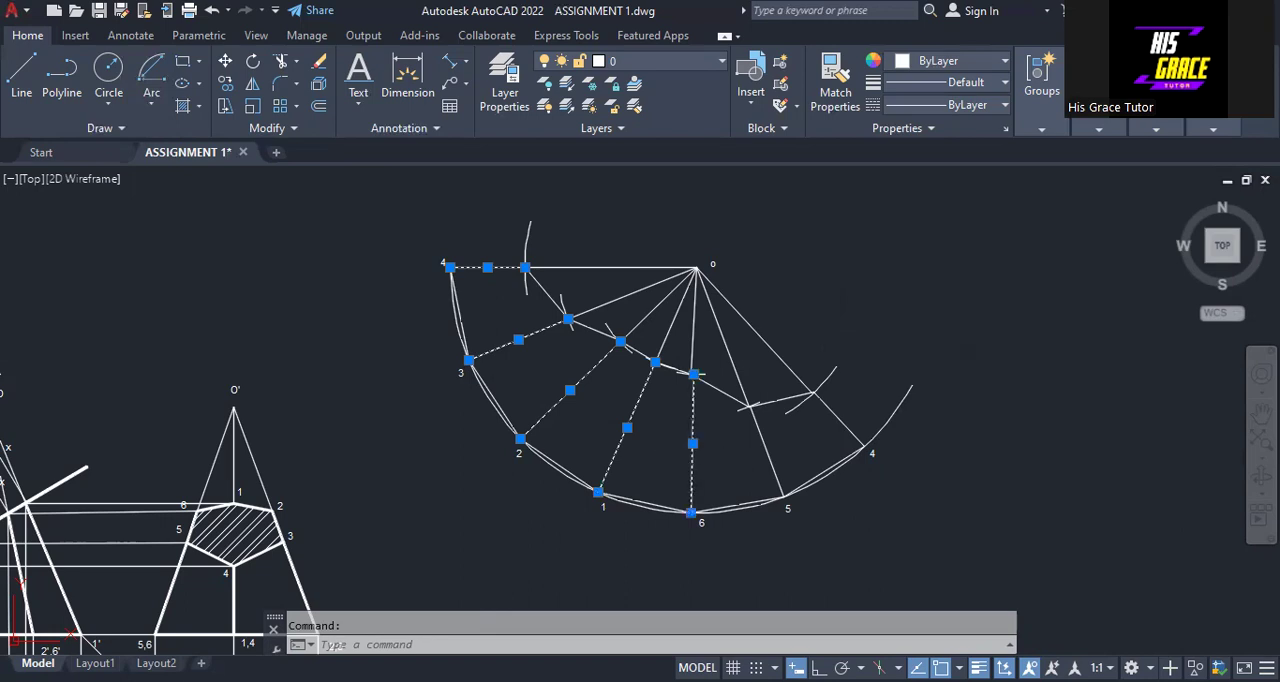
left_click(766, 449)
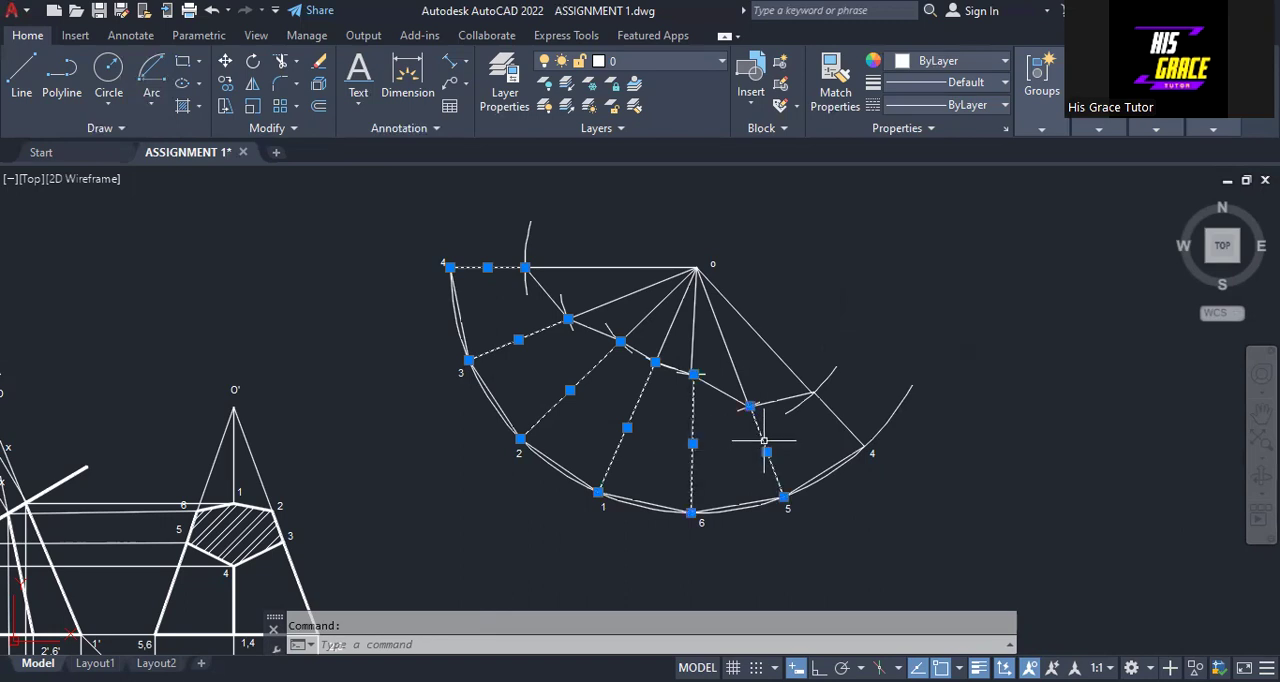
left_click(826, 408)
left_click(773, 401)
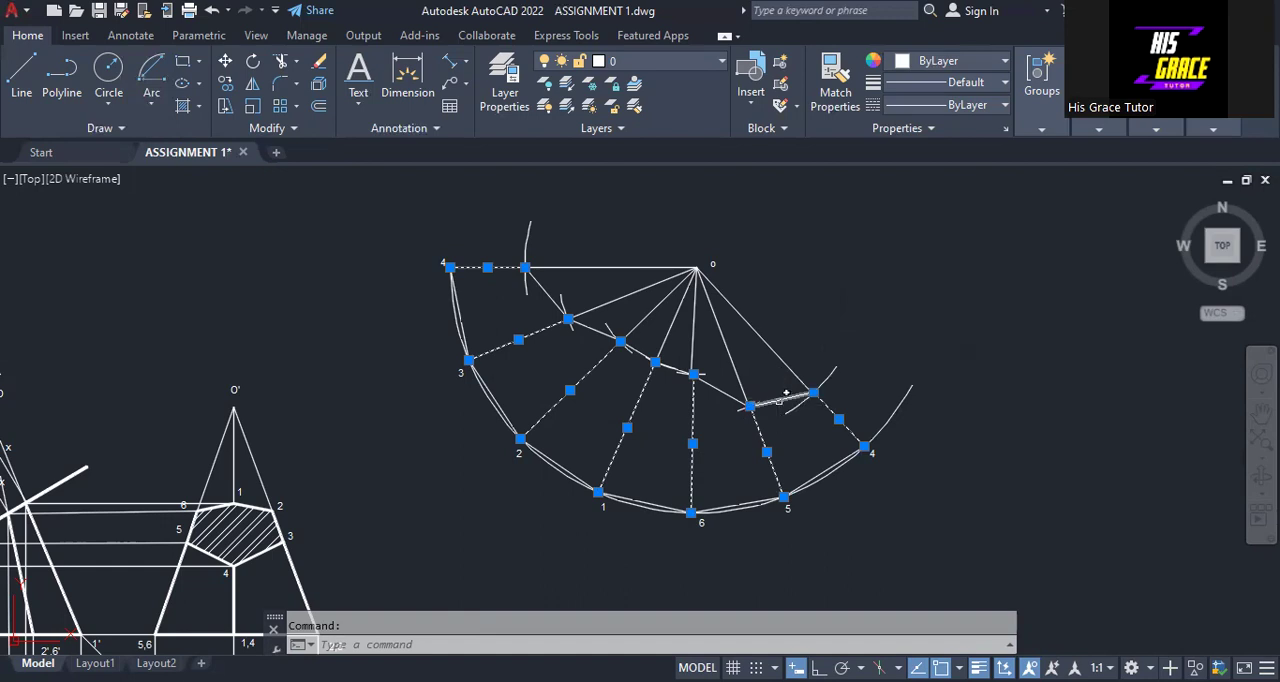
left_click(713, 390)
left_click(671, 368)
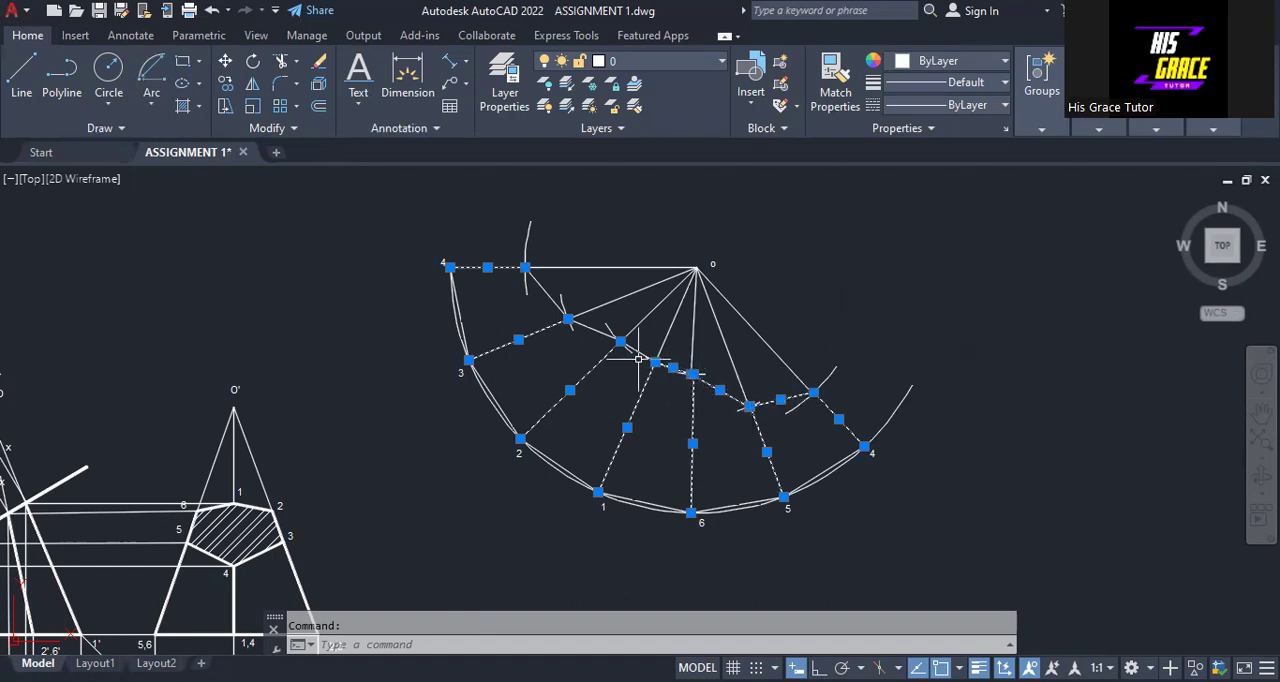
left_click(637, 351)
left_click(595, 332)
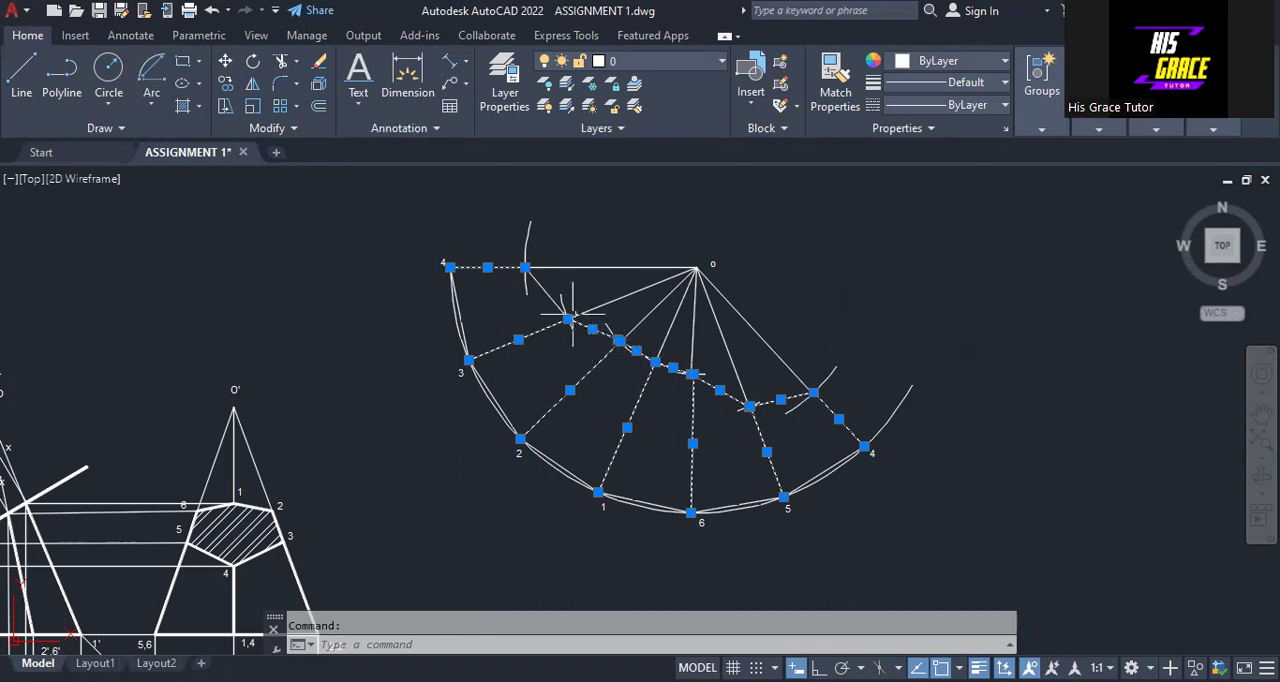
left_click(548, 294)
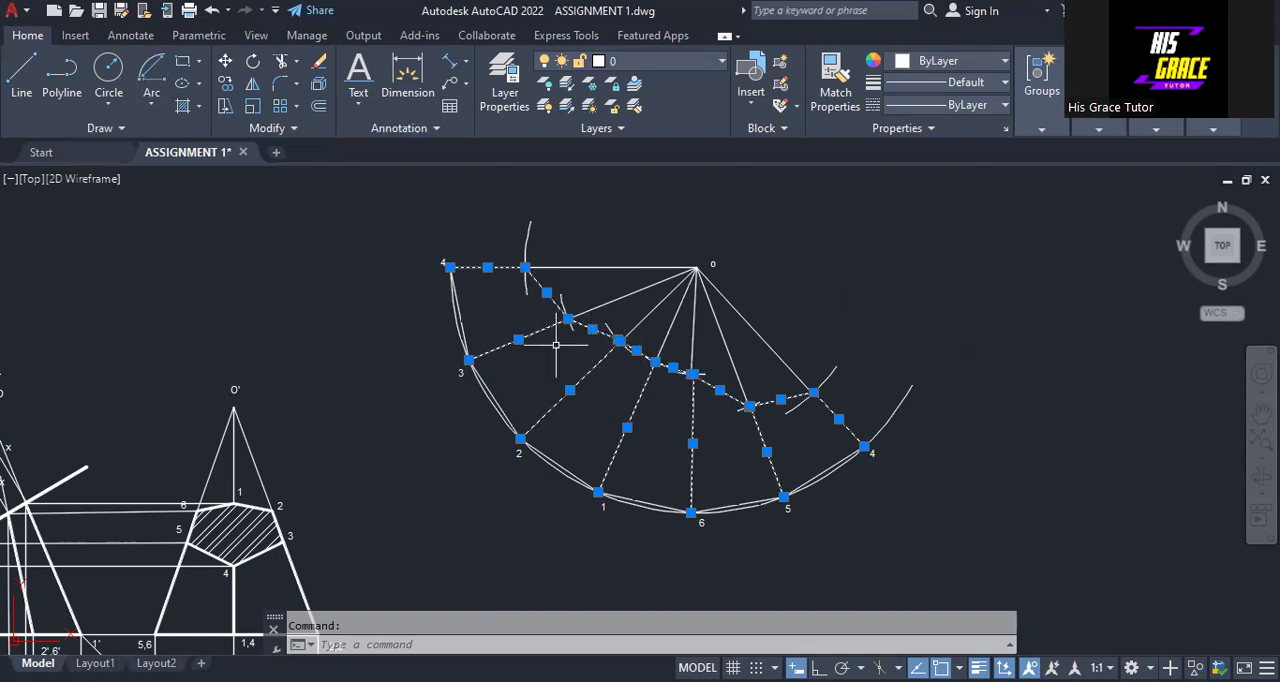
left_click(463, 325)
left_click(505, 407)
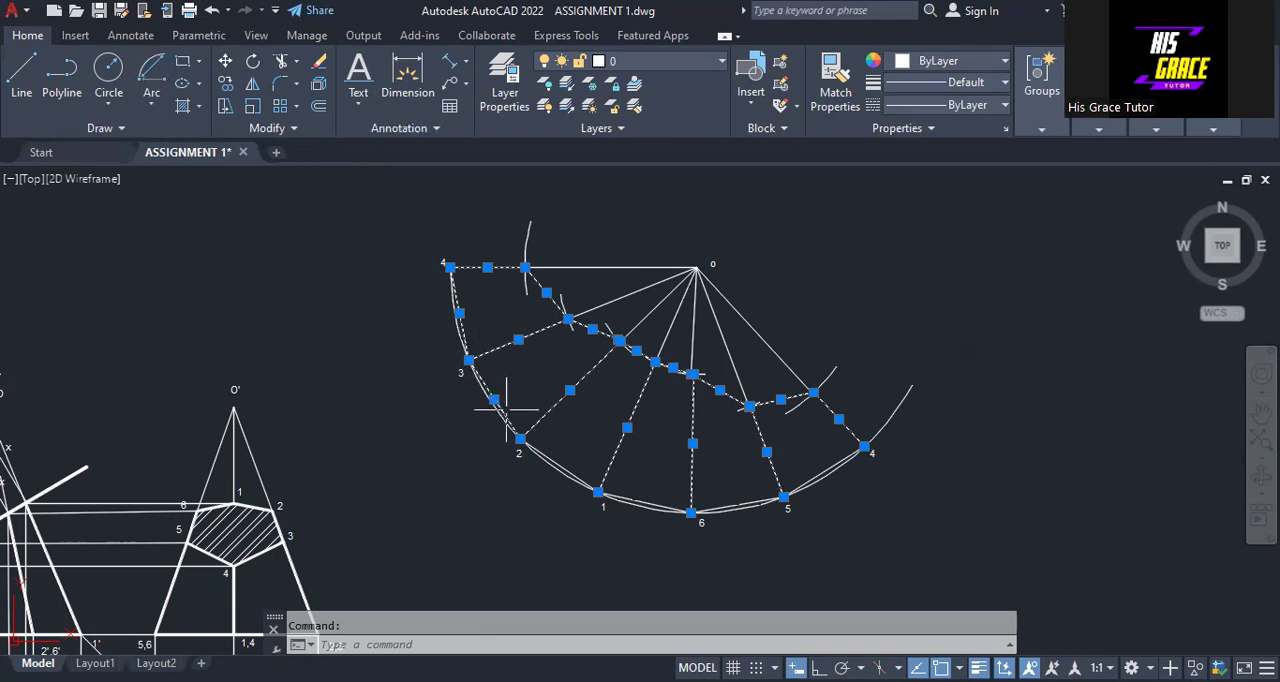
left_click(561, 463)
left_click(645, 500)
left_click(740, 502)
left_click(817, 477)
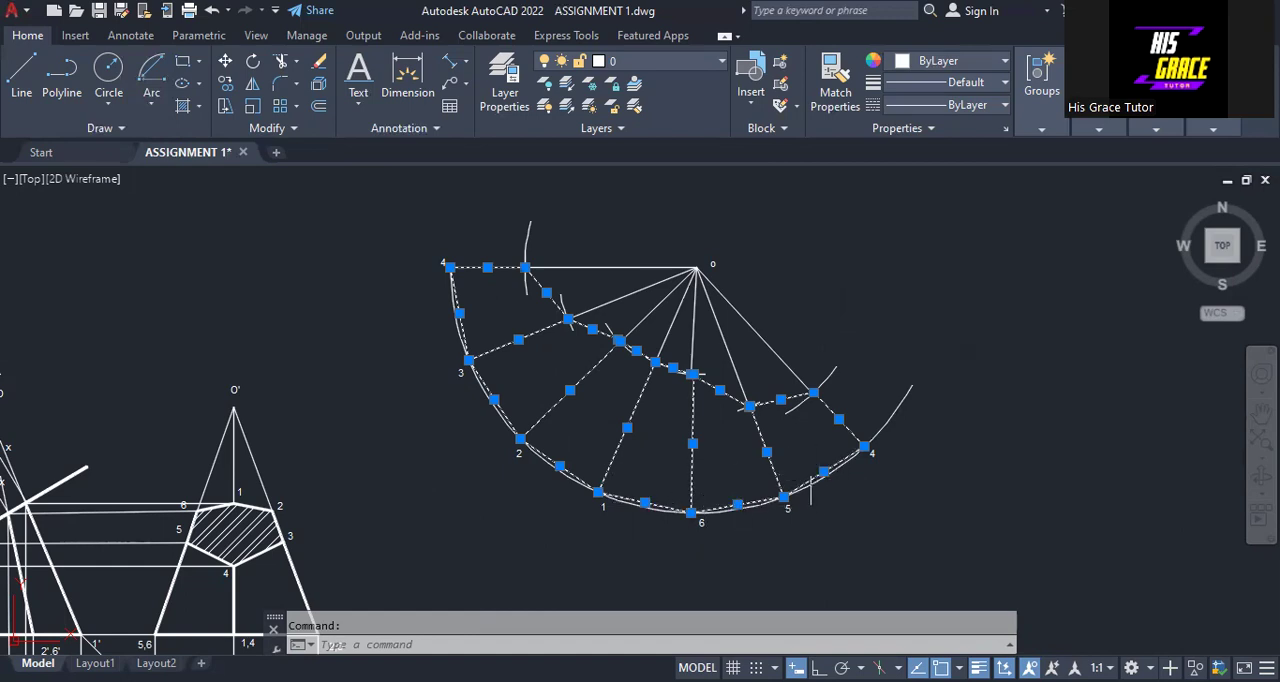
left_click(974, 88)
scroll(931, 180, "down", 2)
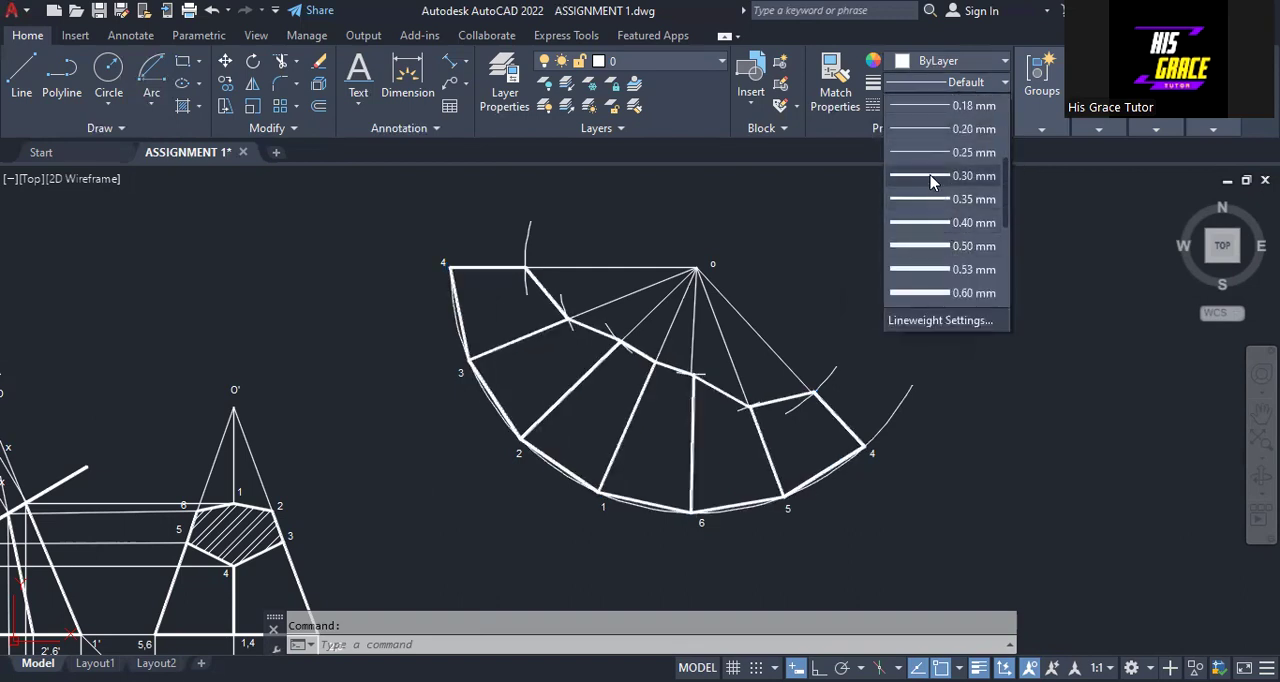
left_click(931, 176)
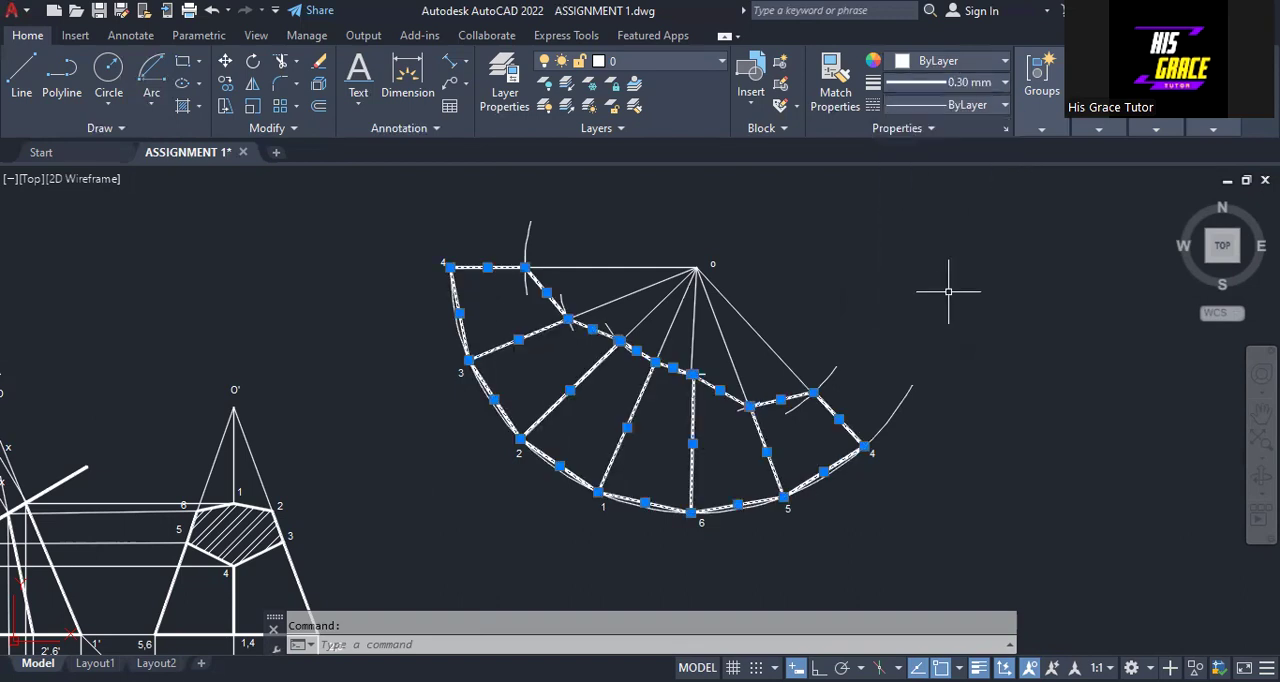
key("Escape")
Examine the thickened surface development up close and together with the projected views of the truncated pyramid
mouse_move(948, 291)
middle_mouse_down()
mouse_move(1136, 277)
mouse_move(1028, 311)
middle_mouse_up()
scroll(1136, 280, "down", 2)
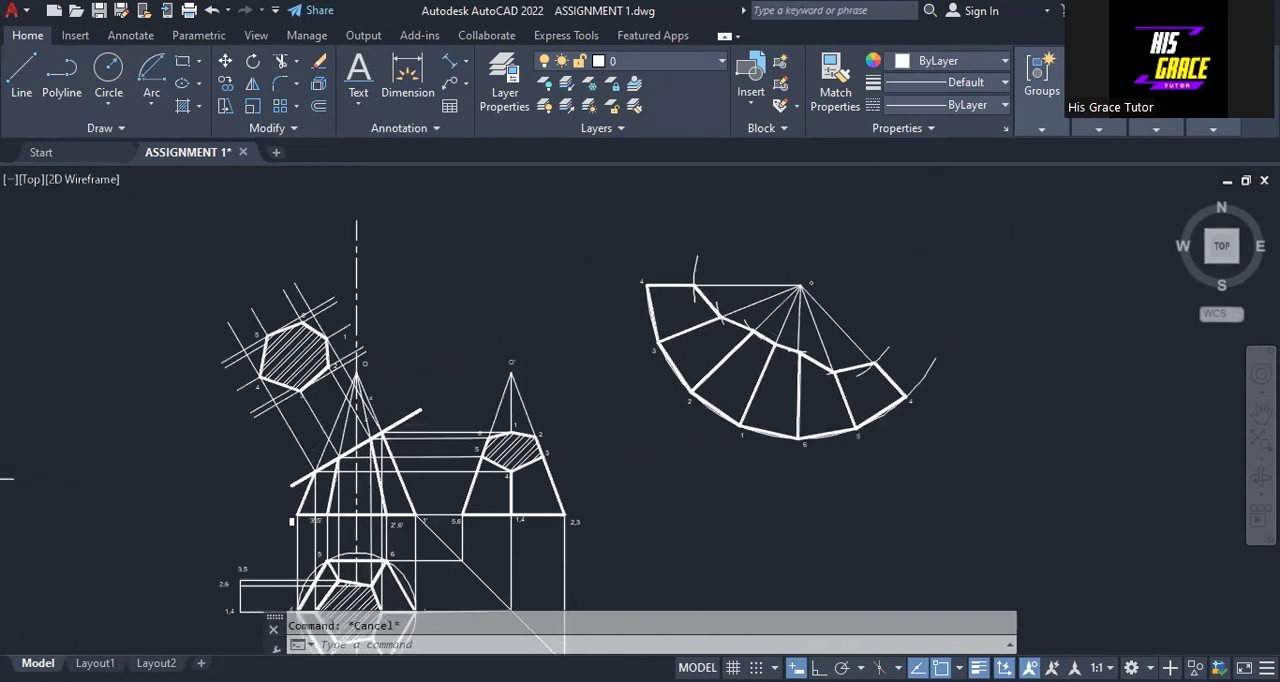
scroll(942, 332, "up", 2)
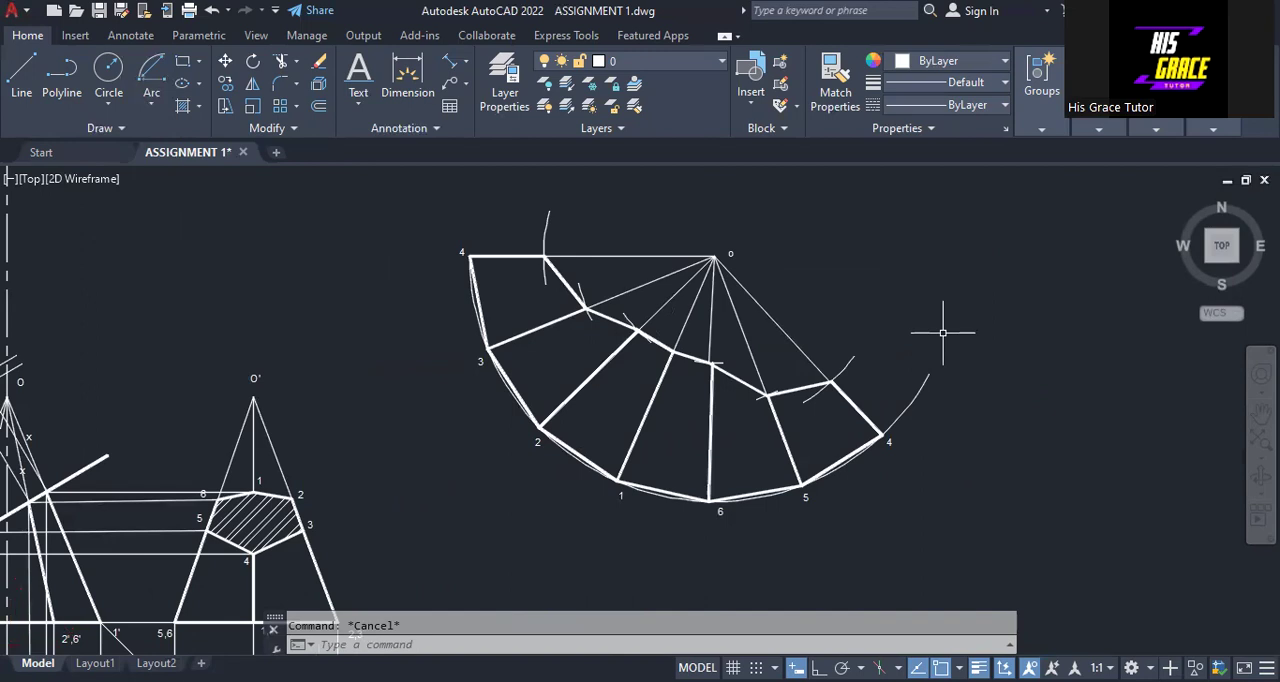
scroll(942, 332, "up", 2)
middle_click_drag(943, 329, 1135, 373)
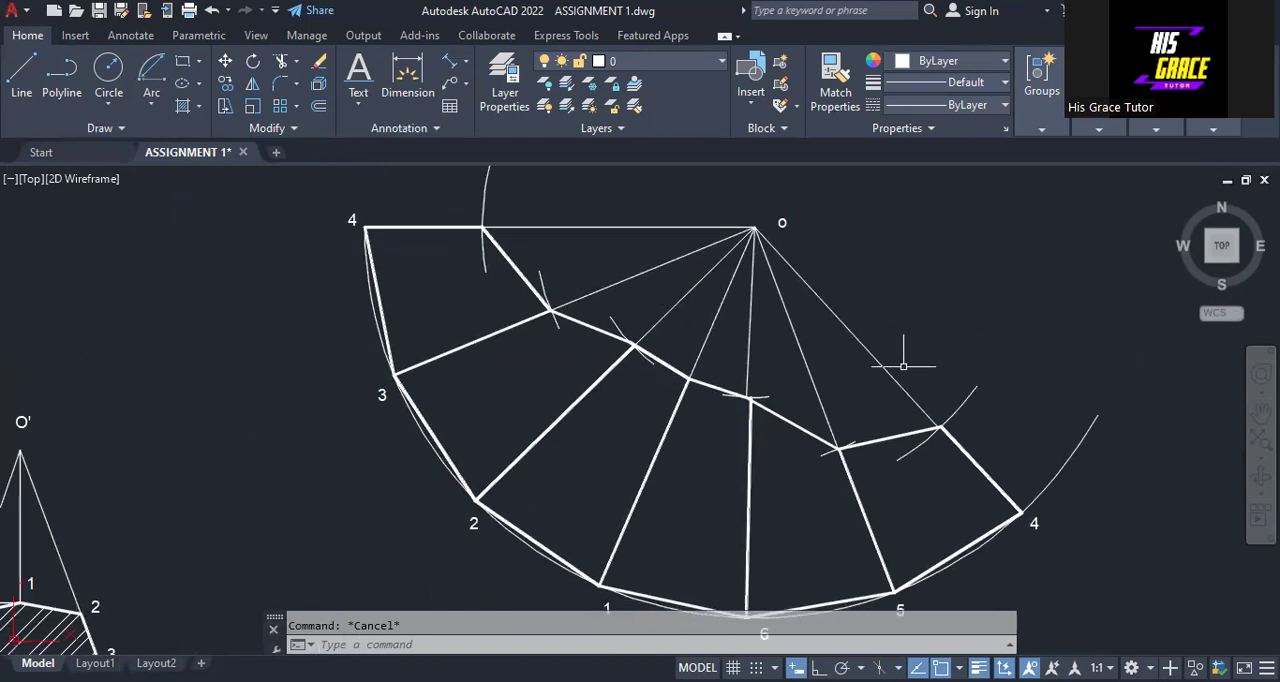
scroll(950, 370, "down", 2)
middle_click_drag(955, 365, 1117, 277)
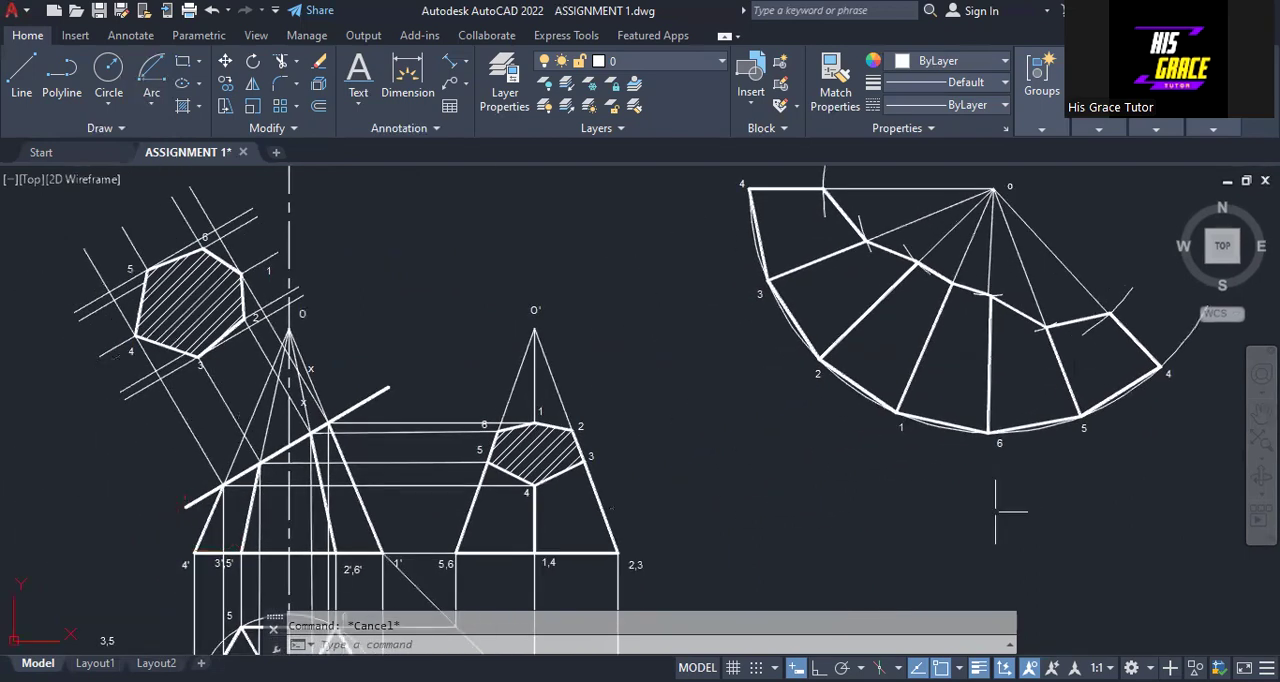
scroll(995, 512, "down", 2)
scroll(983, 504, "up", 2)
middle_click_drag(983, 504, 882, 462)
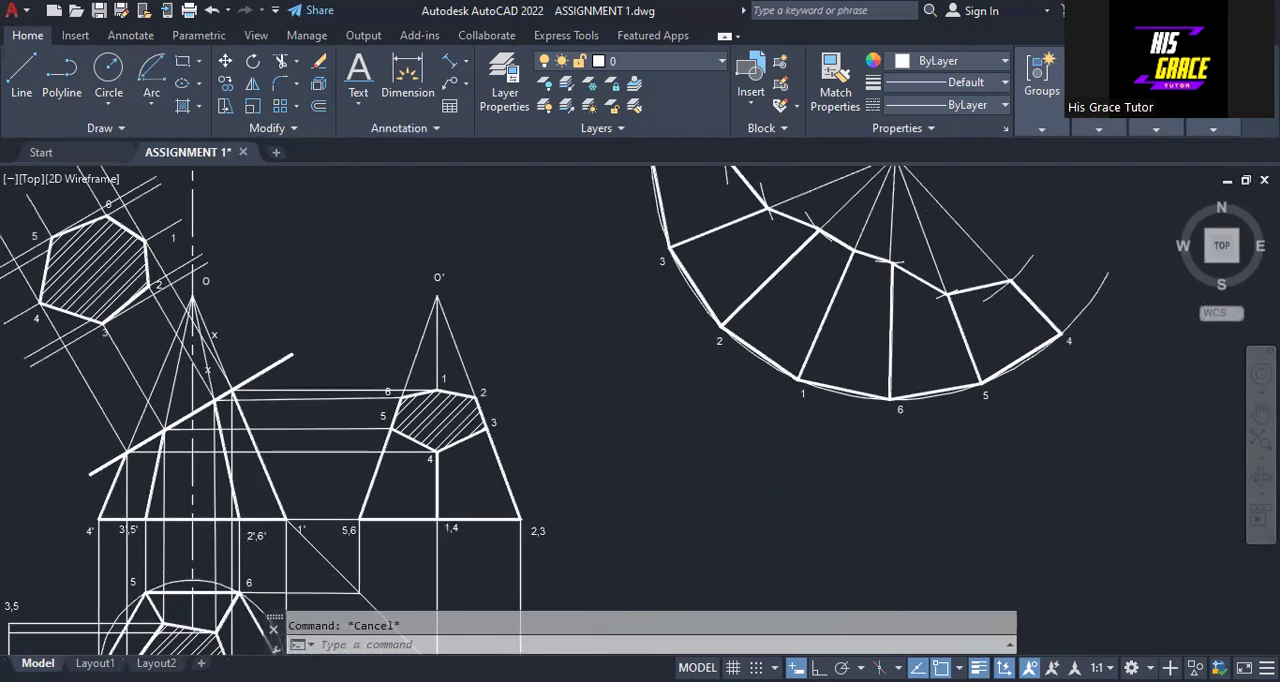
scroll(858, 493, "down", 2)
scroll(862, 475, "up", 2)
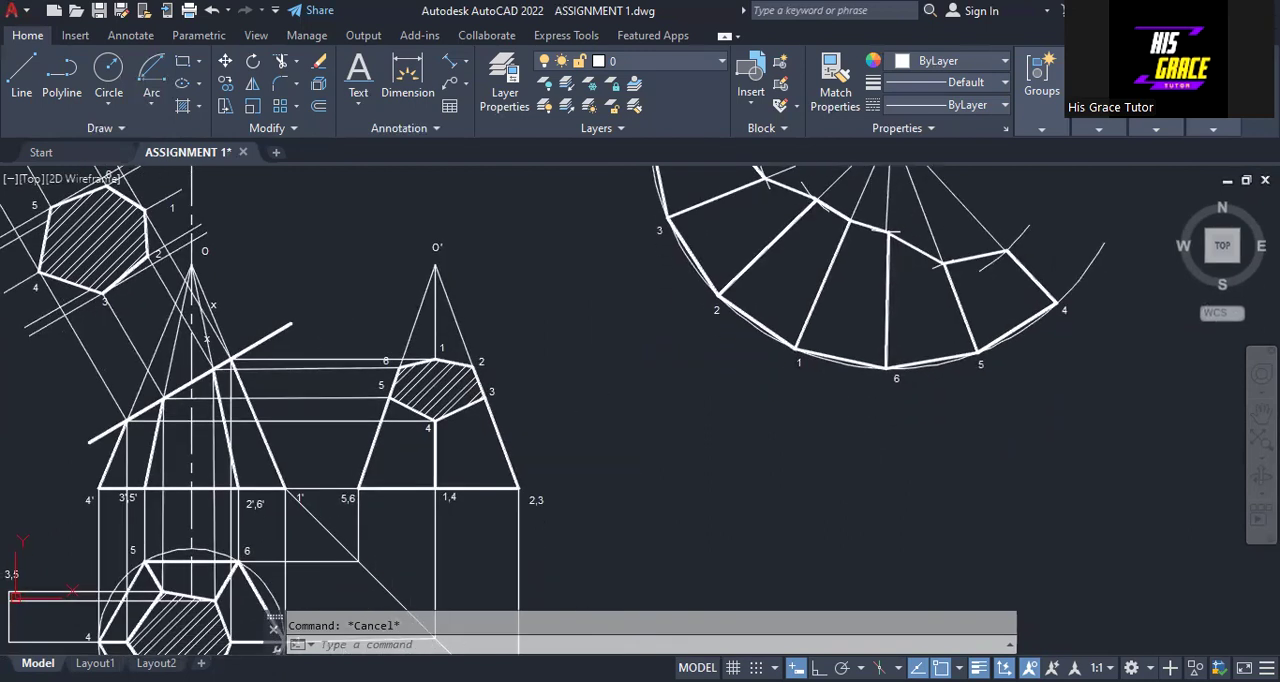
scroll(866, 429, "down", 2)
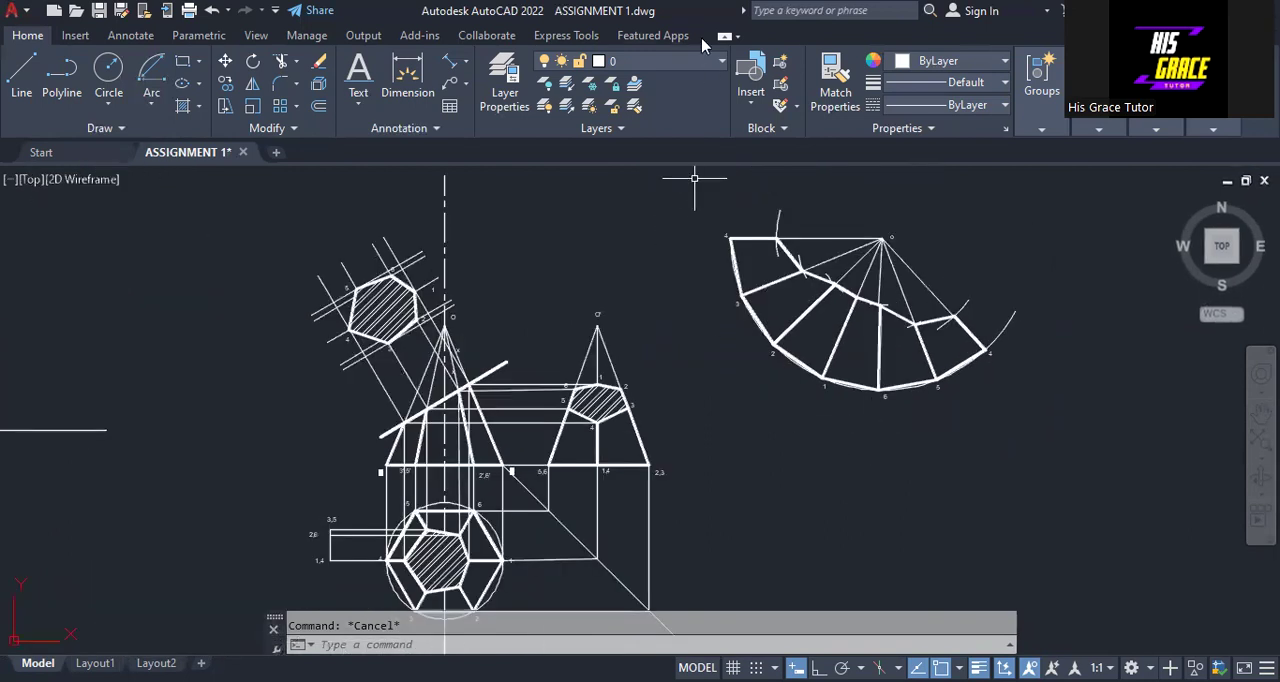